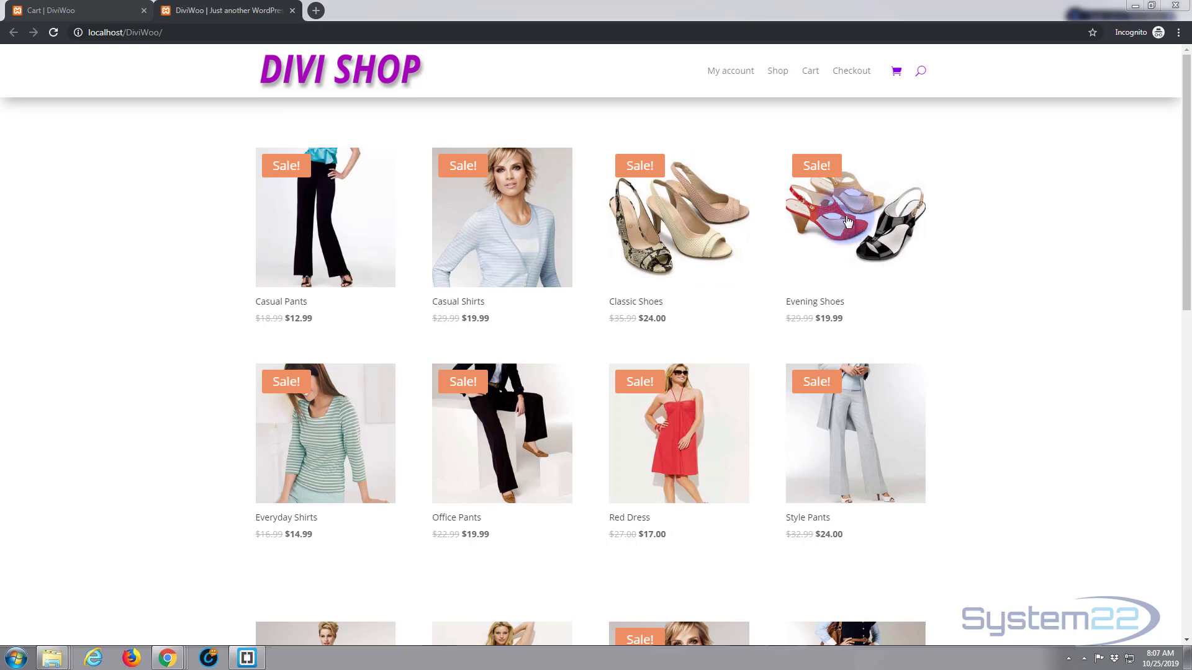
- Compare the shop home page with the Cart page, examining the home page header while the page scrolls
left_click(223, 11)
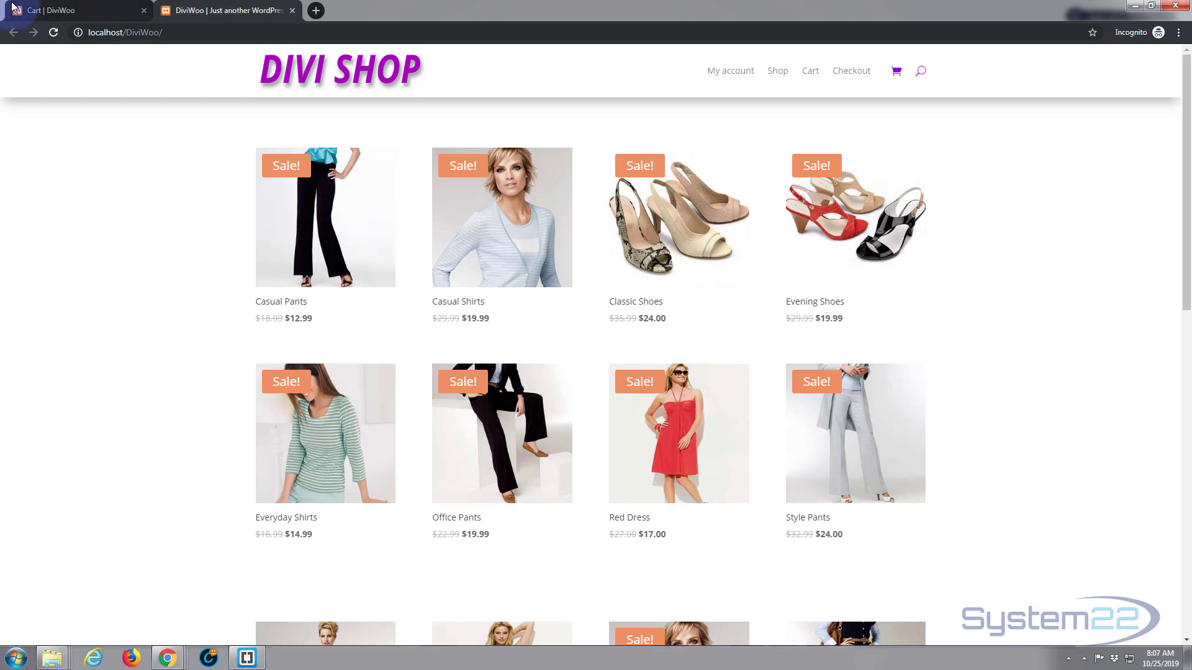
left_click(56, 10)
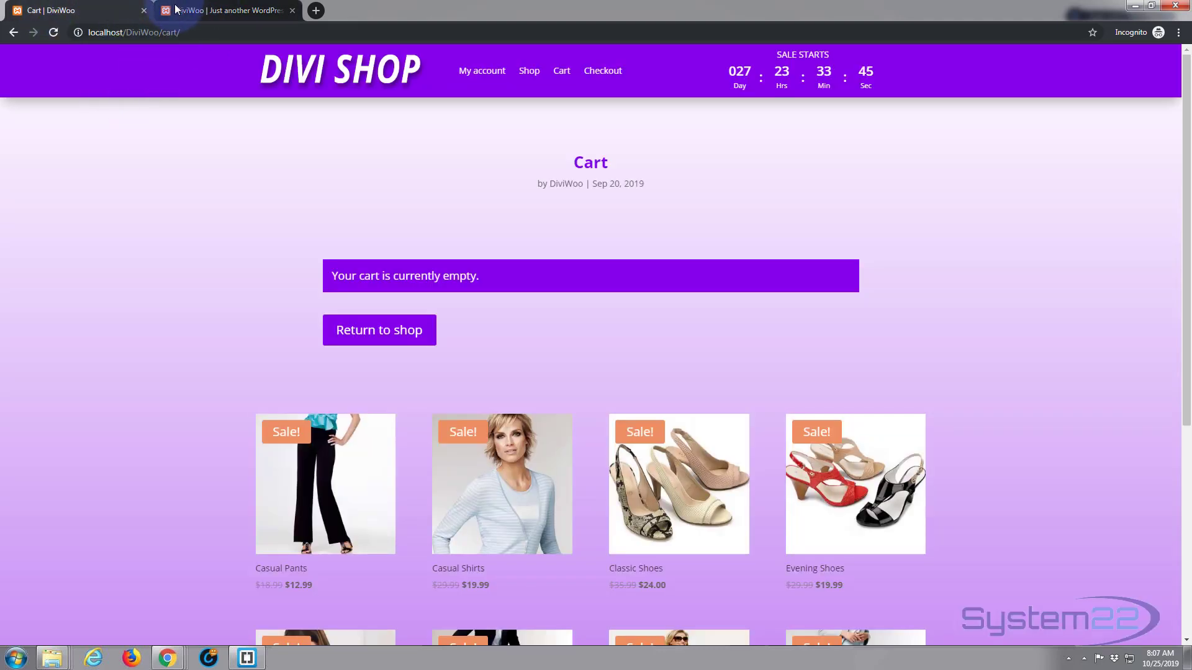
left_click(216, 10)
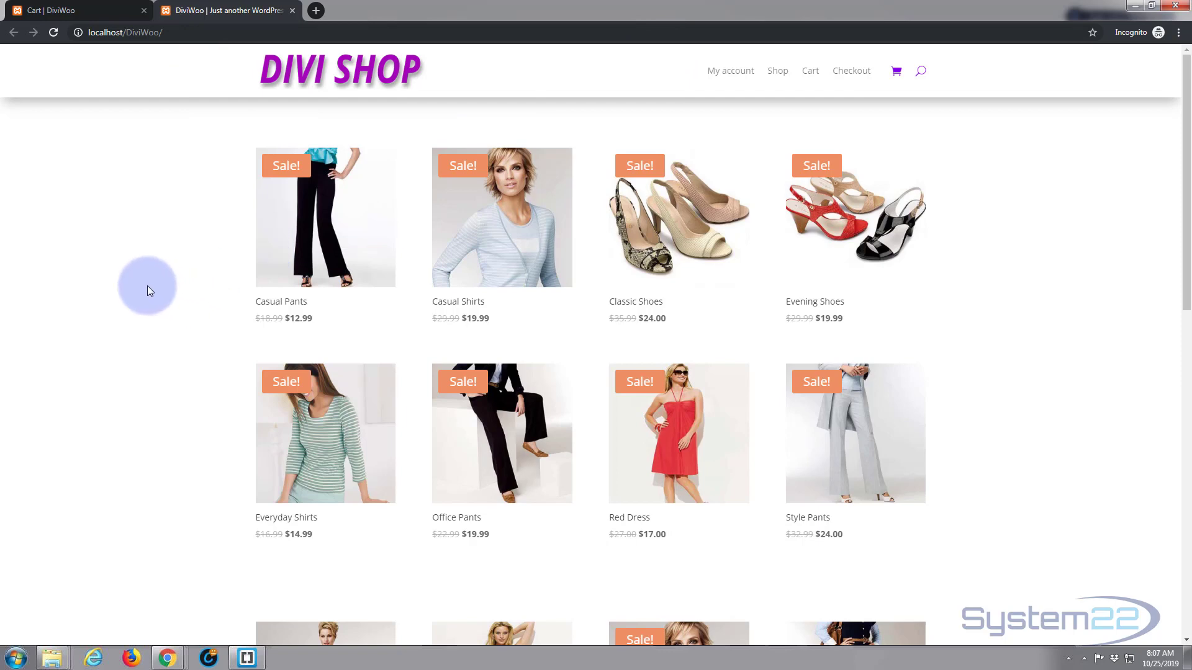
scroll(147, 283, "down", 7)
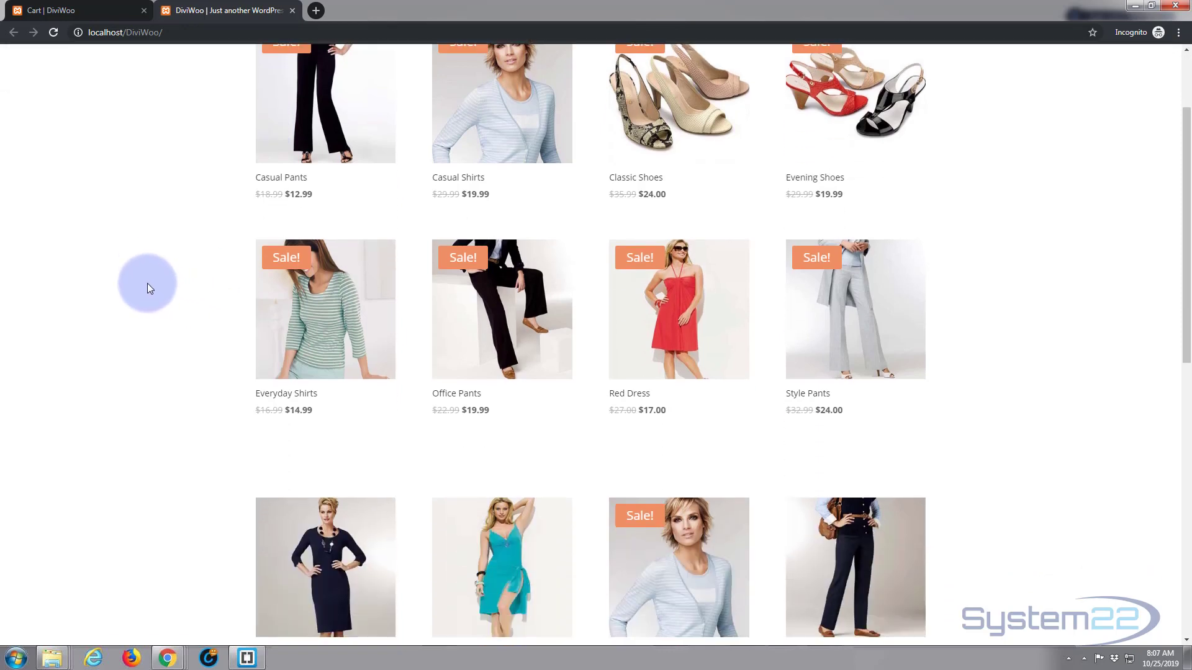
scroll(151, 284, "down", 4)
scroll(153, 286, "up", 10)
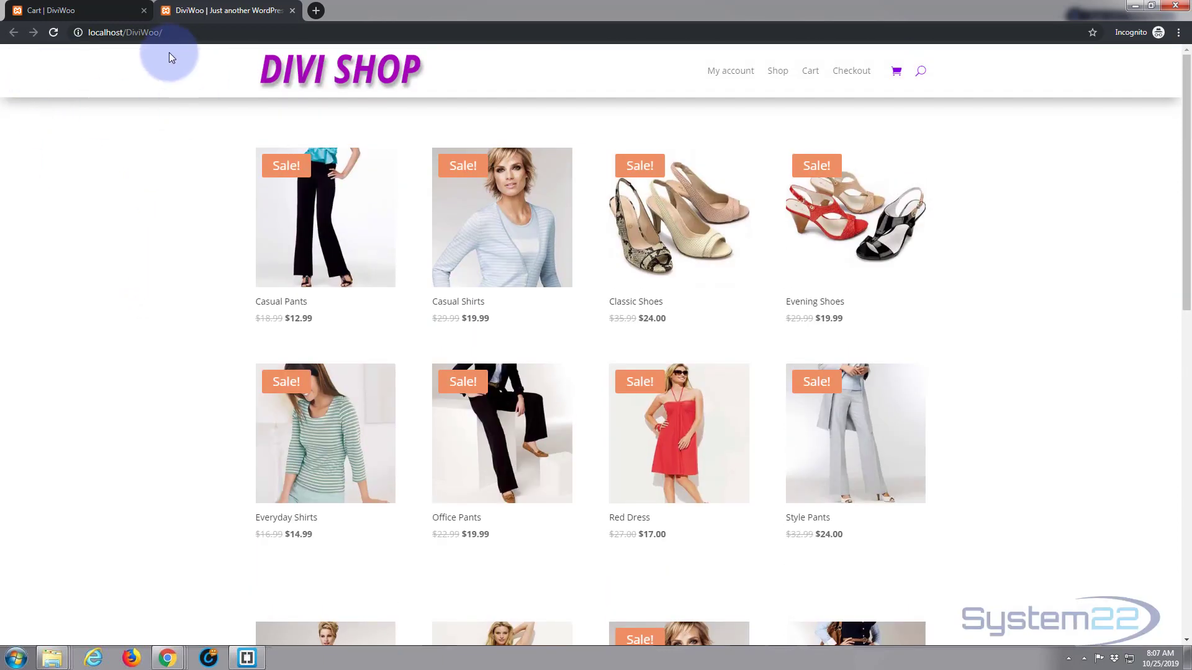
- Examine how the header with the sale countdown behaves on the Cart page while scrolling
left_click(59, 11)
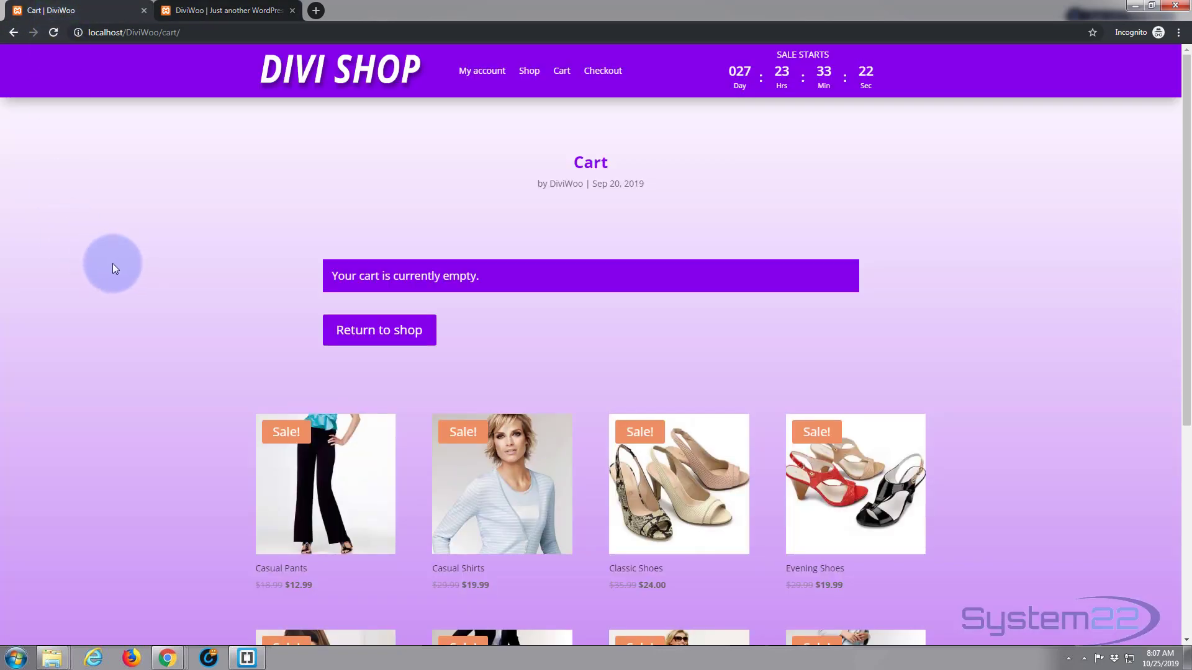
scroll(113, 263, "down", 5)
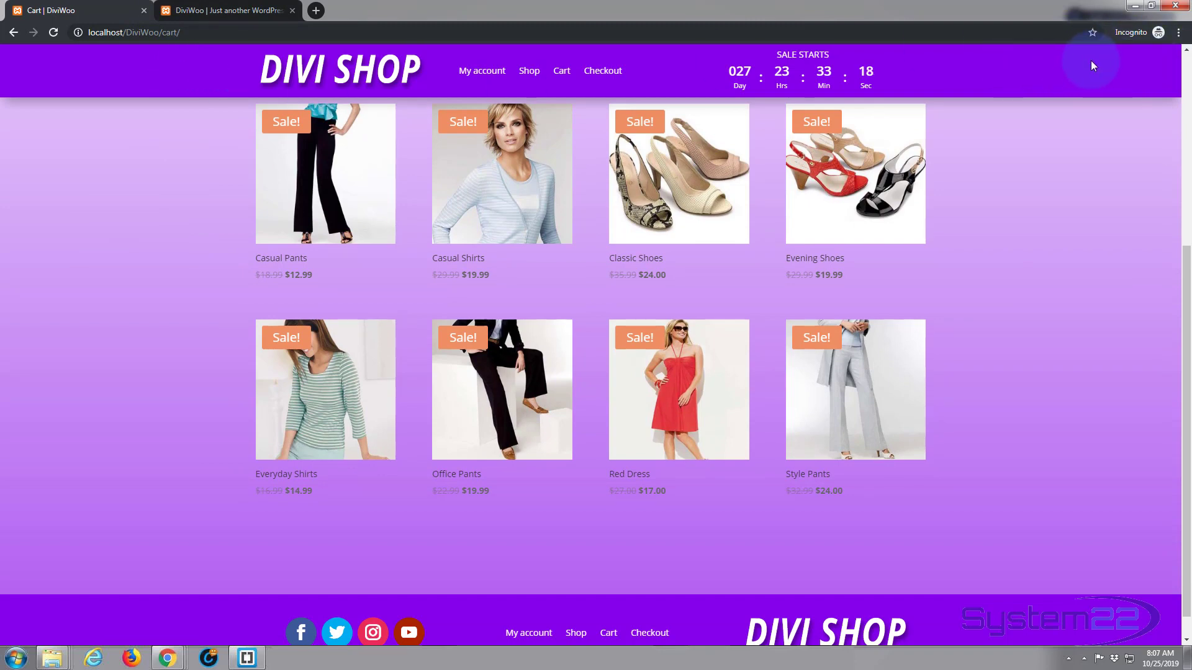
scroll(1089, 195, "down", 1)
scroll(1090, 200, "up", 5)
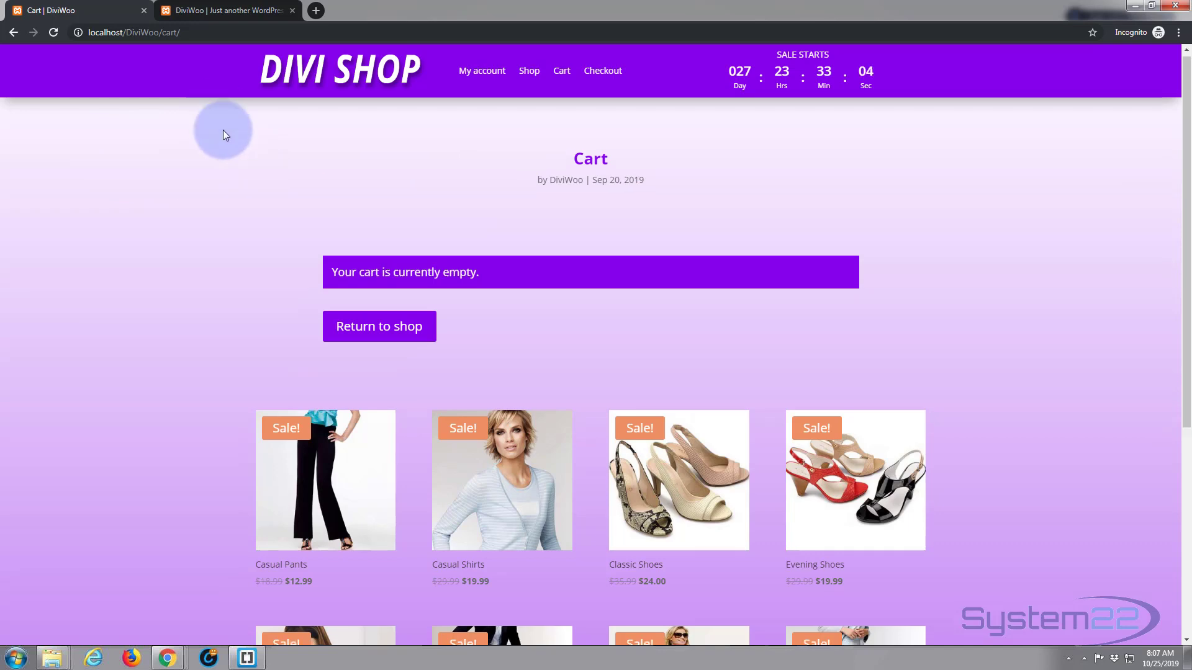
scroll(224, 130, "down", 4)
scroll(222, 131, "down", 2)
scroll(221, 133, "up", 5)
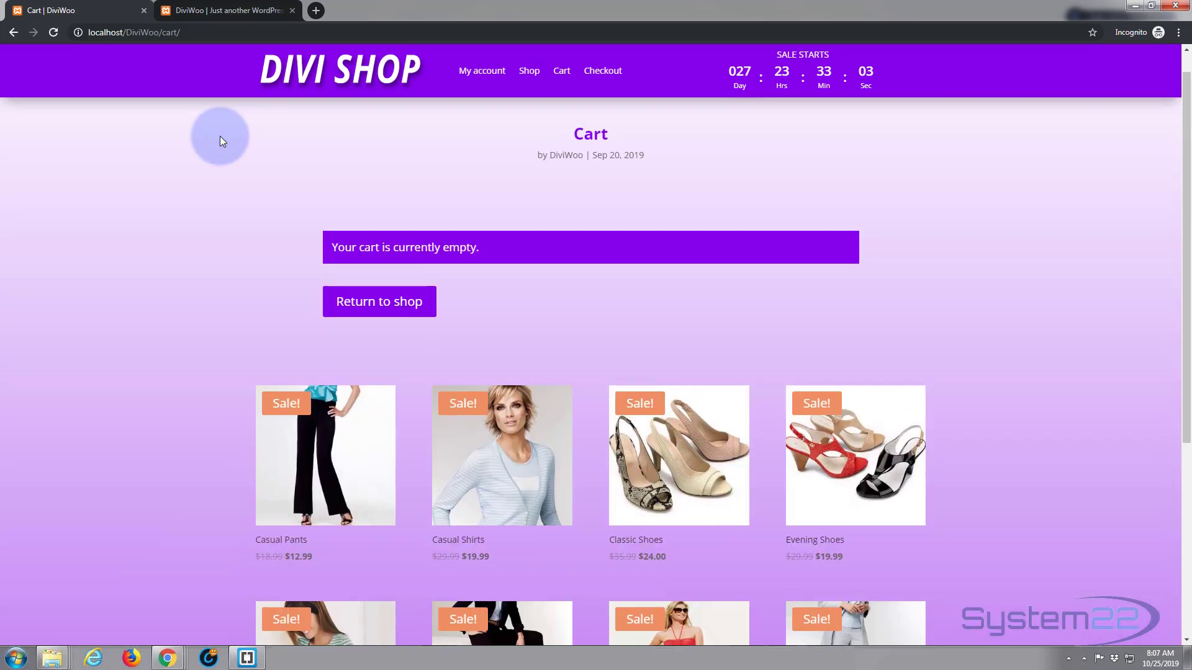
- In the logged-in browser window, open the Casual Shirts product from the shop and examine its header while scrolling
left_click(1134, 10)
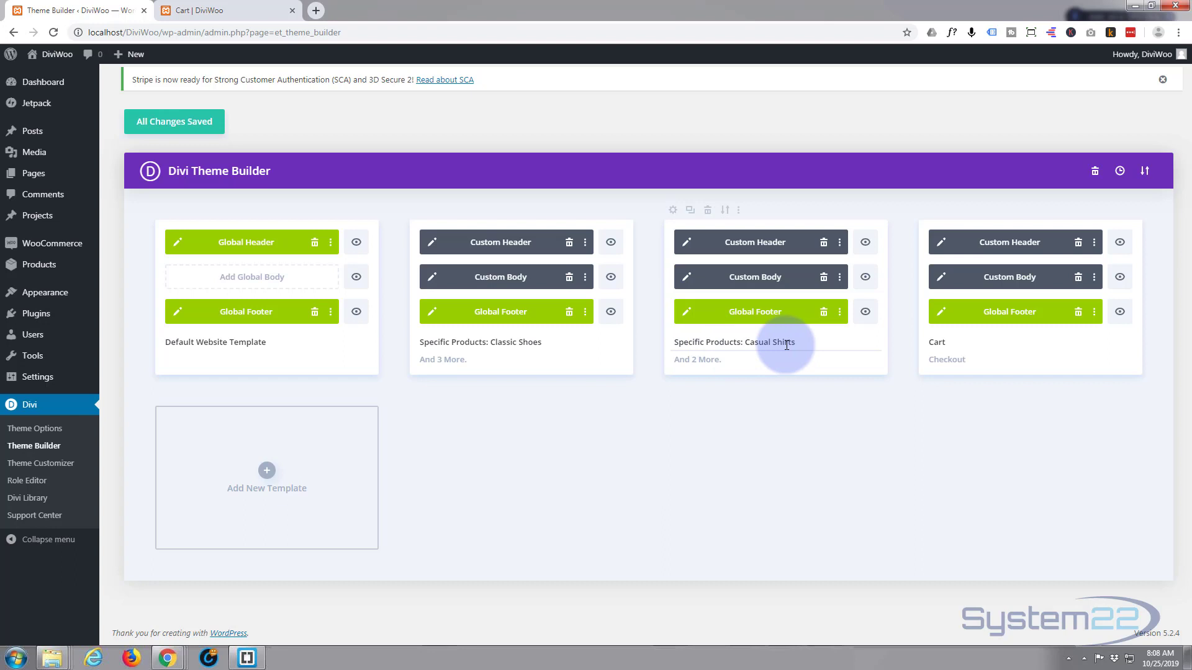
left_click(236, 12)
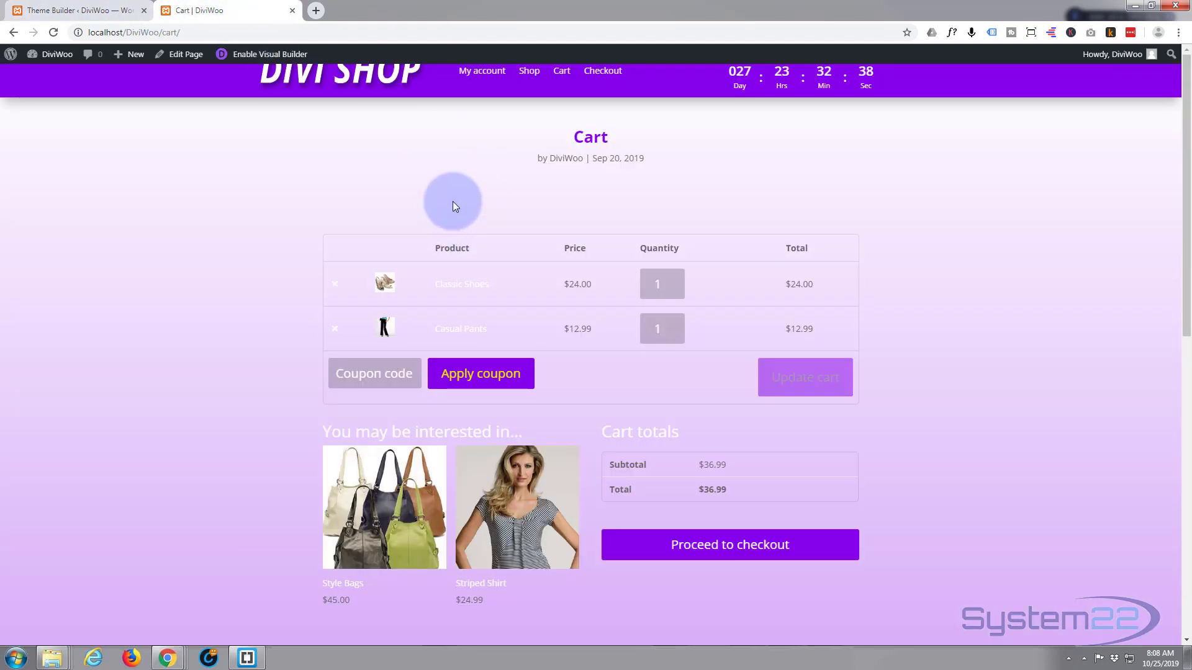
left_click(529, 71)
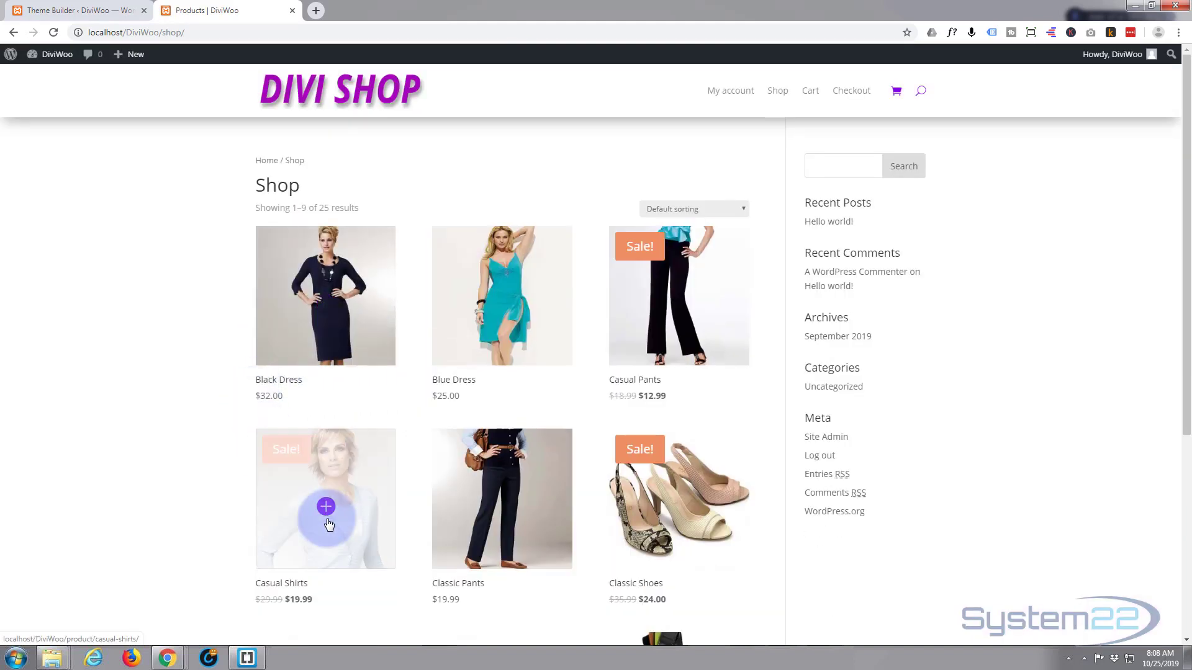
left_click(303, 527)
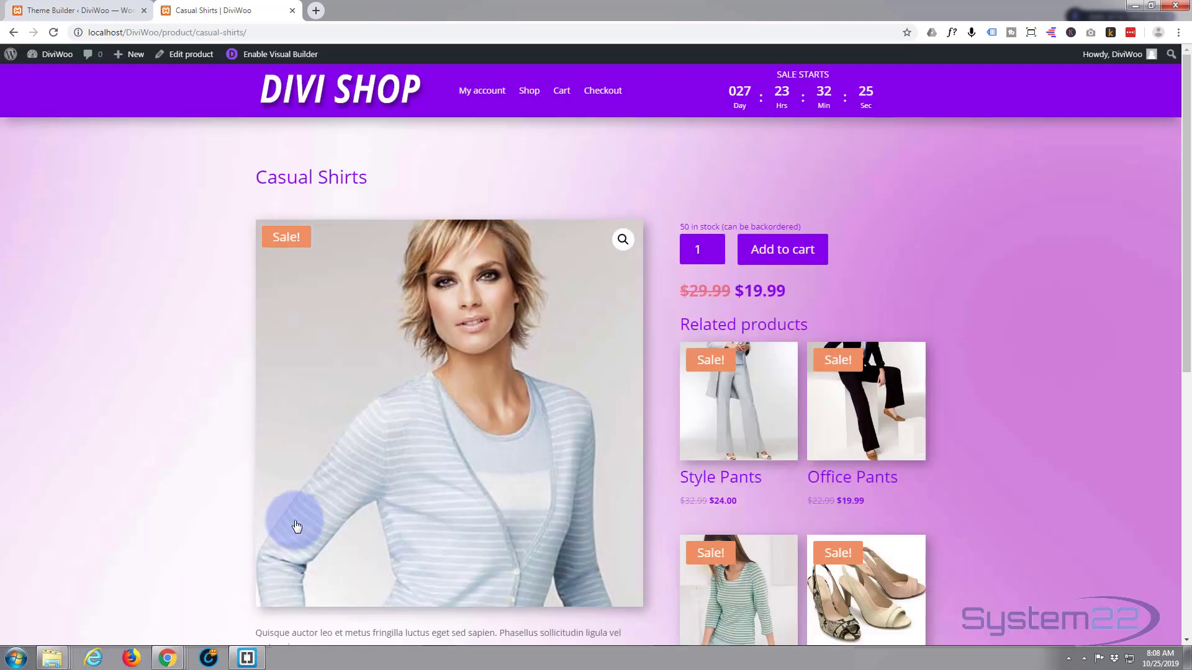
scroll(130, 362, "down", 8)
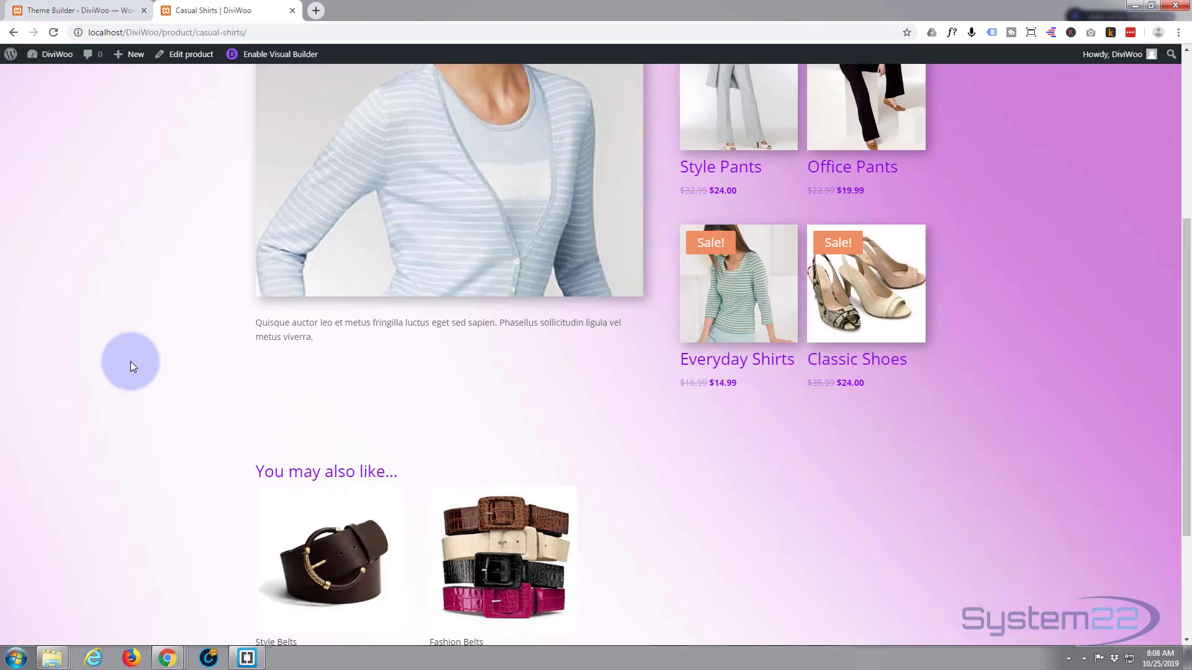
scroll(130, 362, "up", 8)
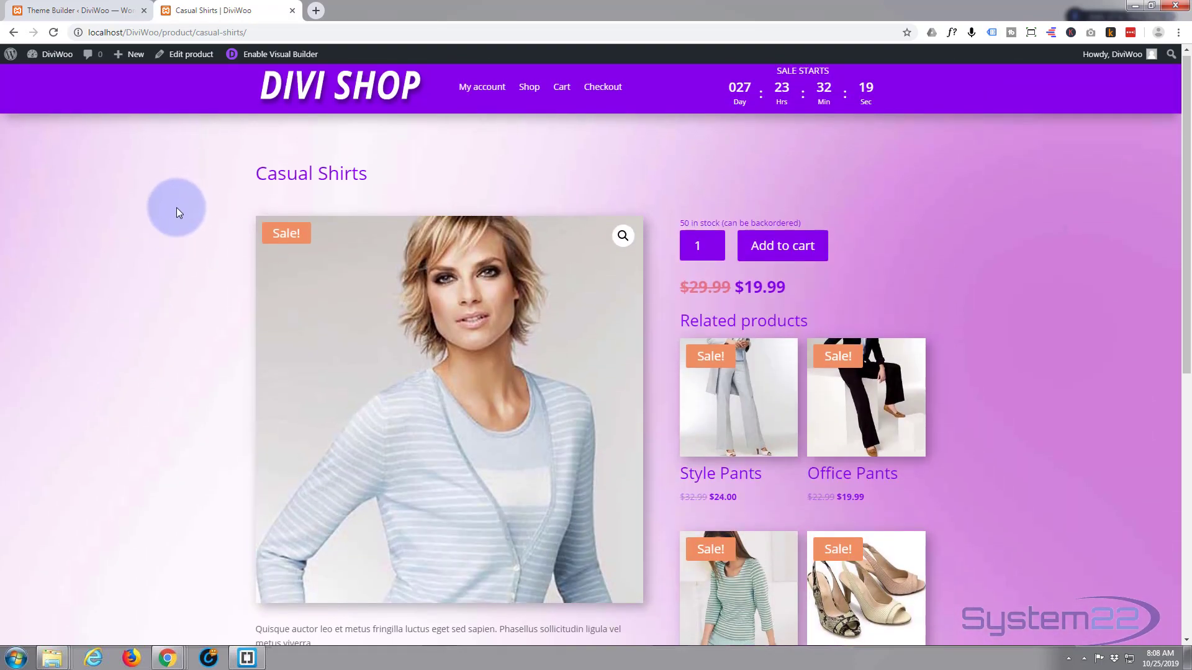
scroll(168, 249, "down", 2)
scroll(166, 261, "up", 2)
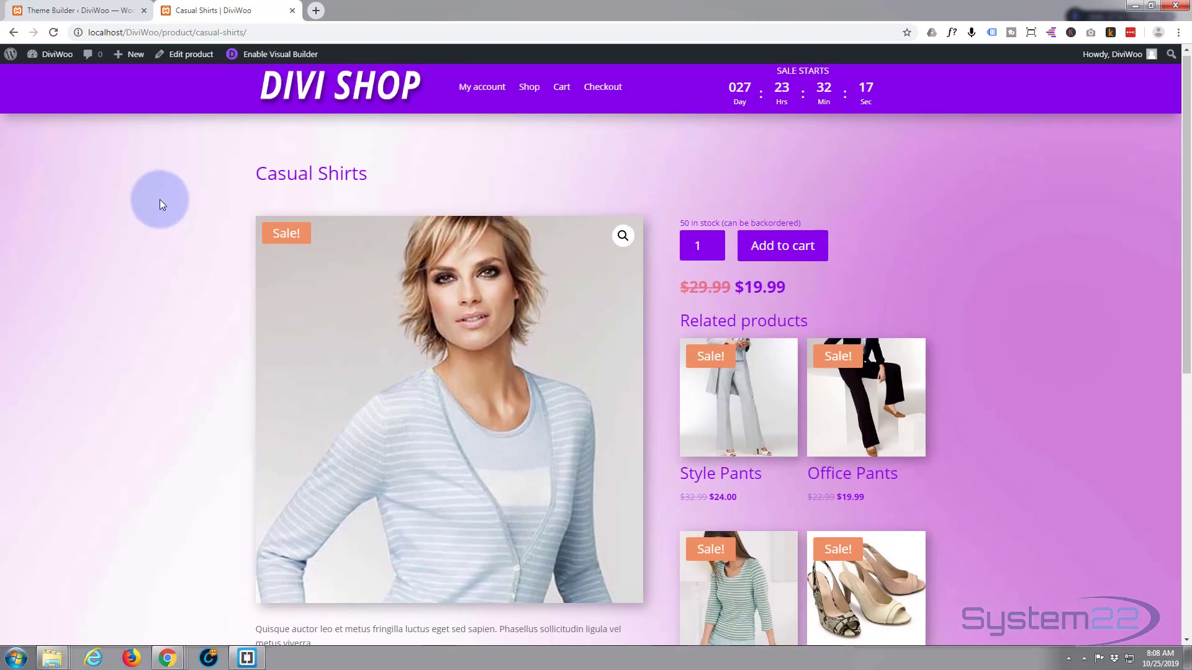
scroll(159, 200, "down", 4)
scroll(154, 285, "up", 4)
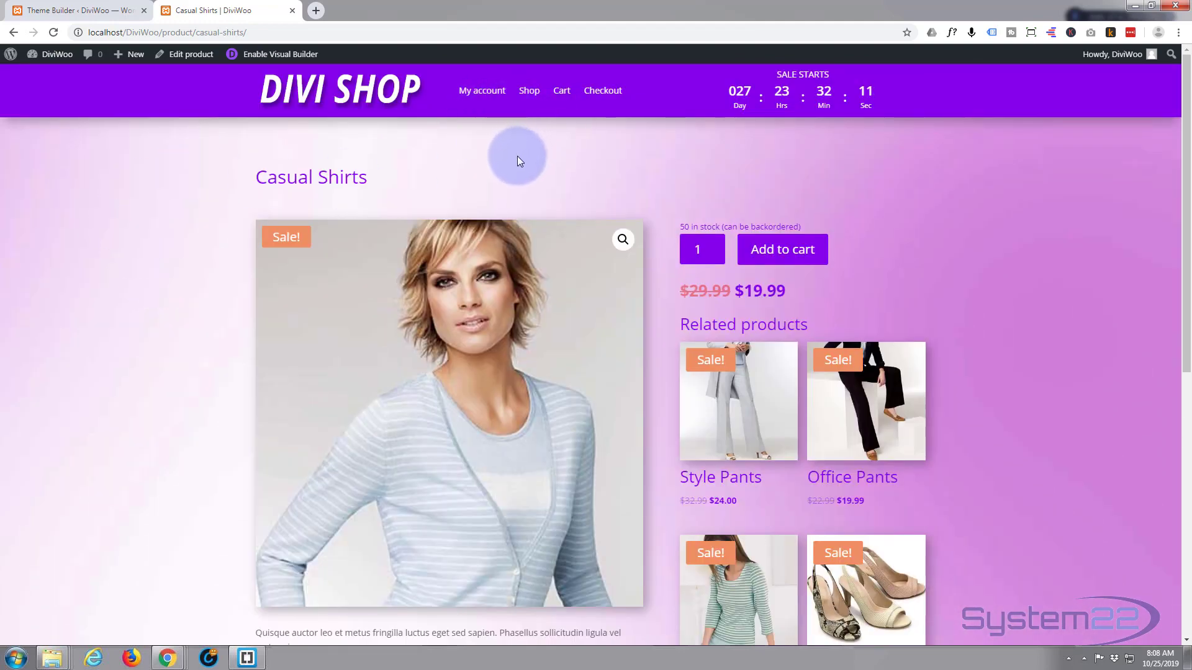
- Open the custom header of the Casual Shirts product template in the Theme Builder for editing
left_click(90, 11)
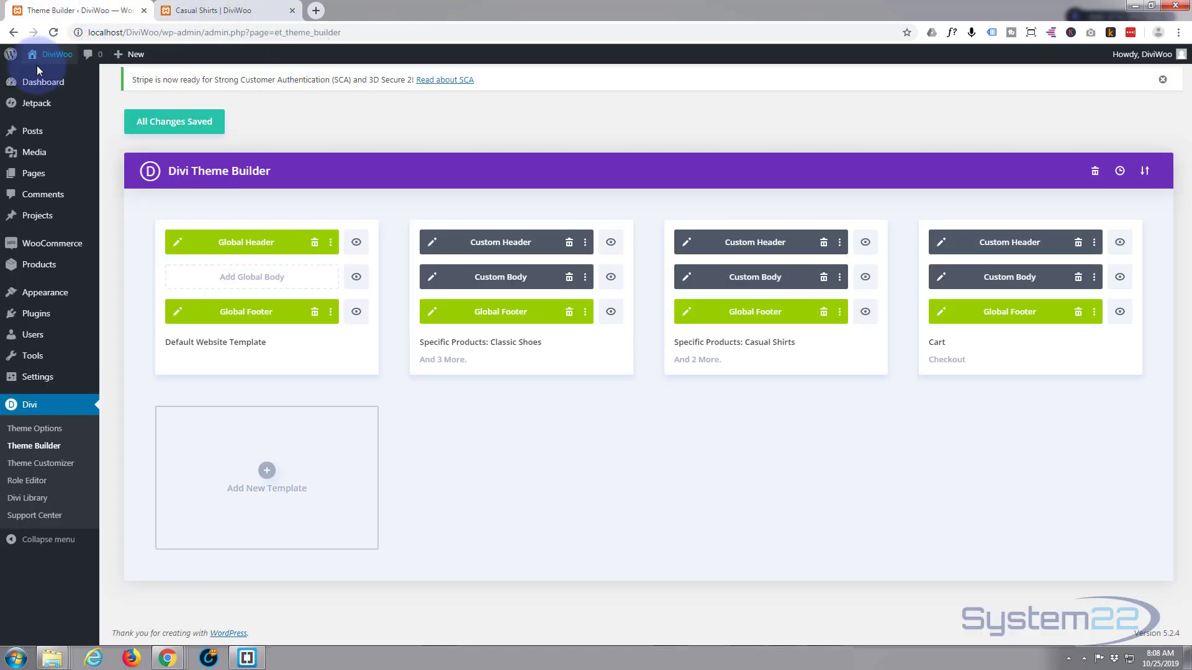
left_click(31, 448)
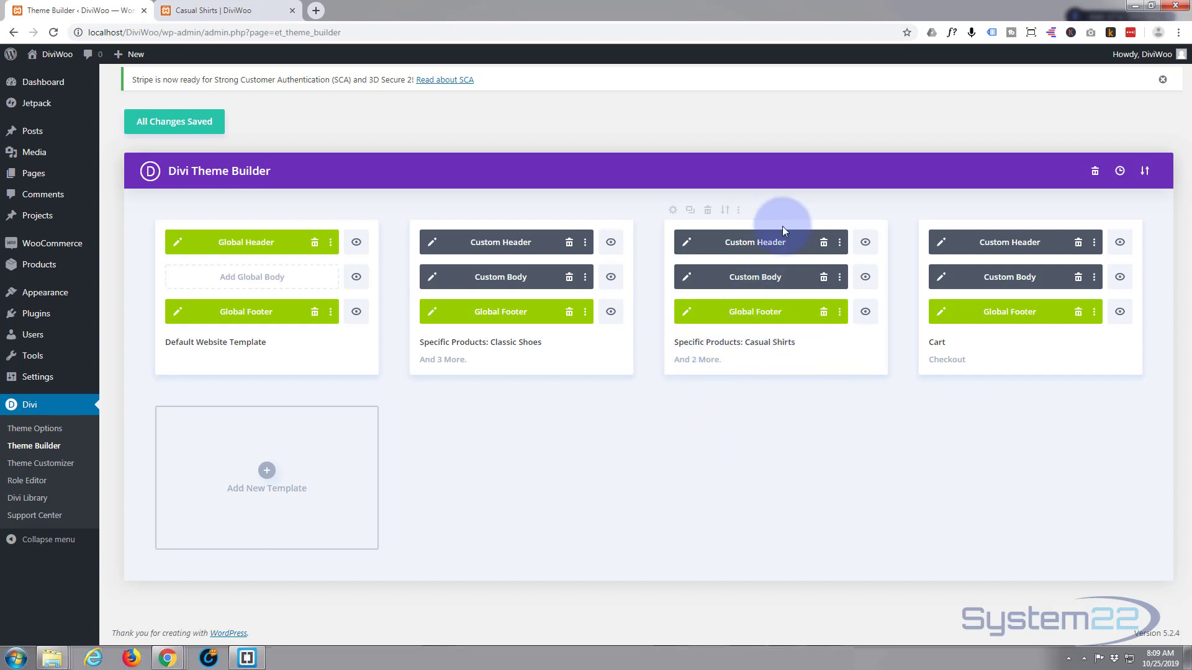
left_click(687, 245)
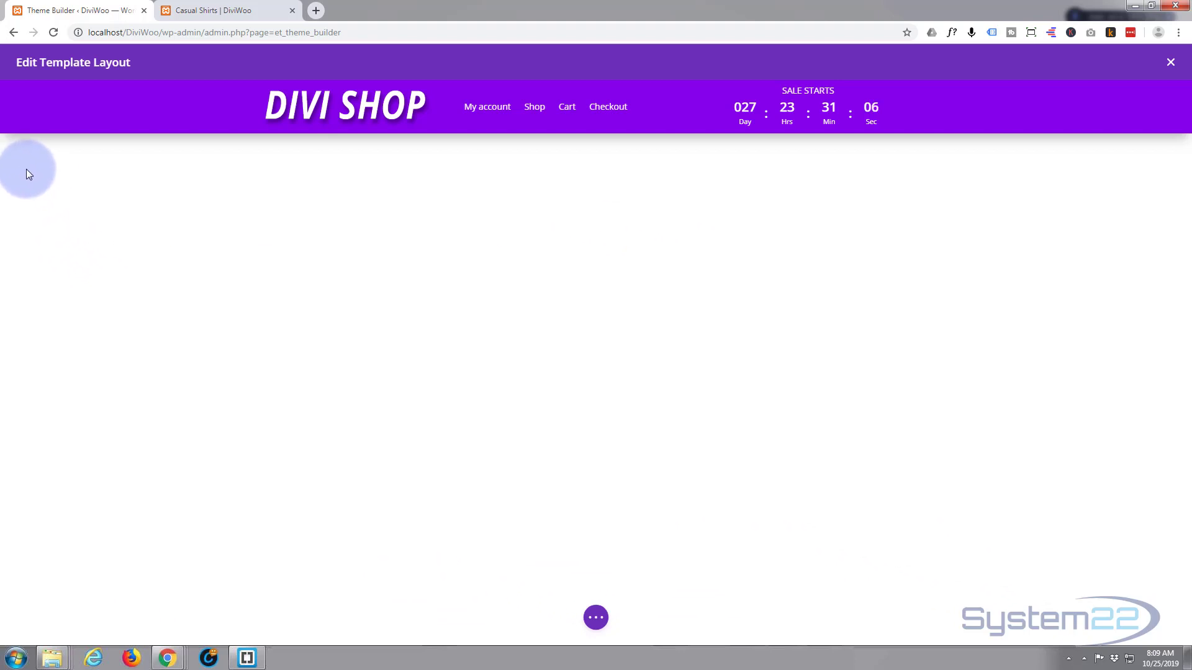
- Open the Custom CSS options of the header section and move the settings dialog clear of the header's edge
mouse_move(33, 104)
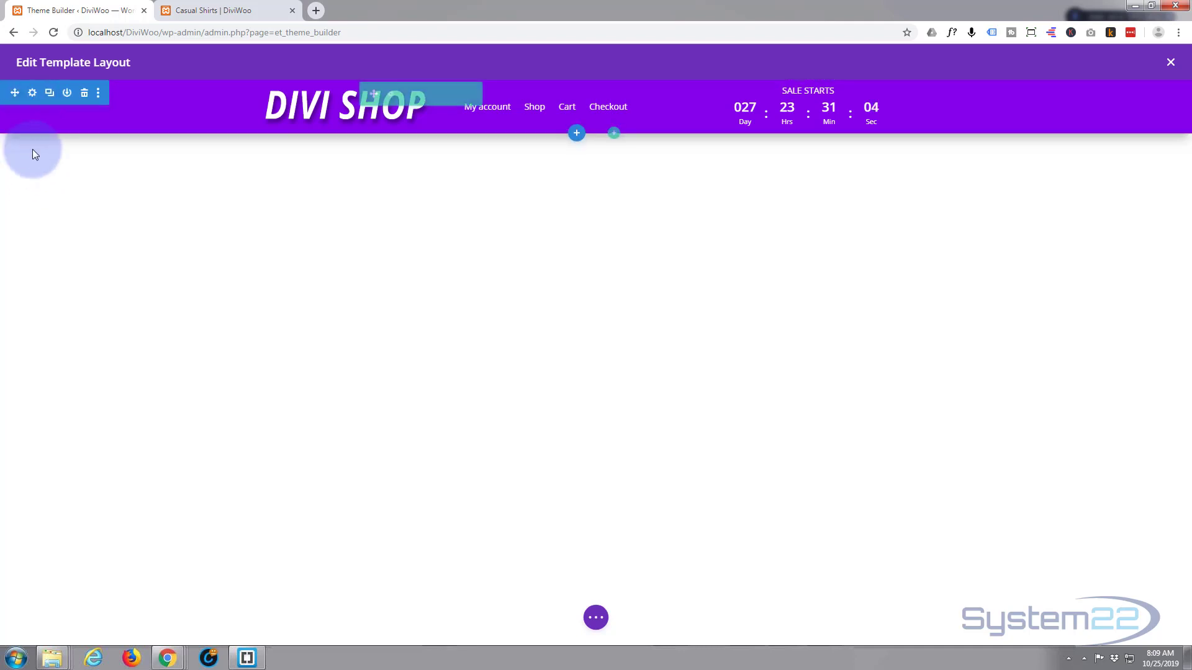
left_click(32, 94)
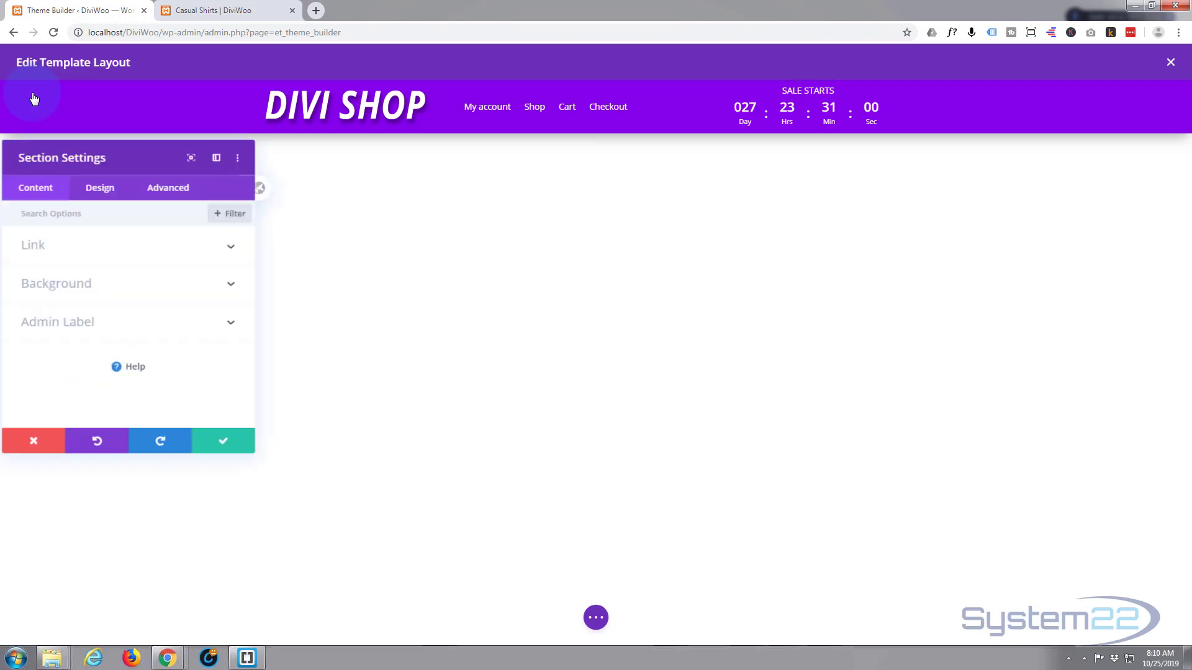
left_click(165, 194)
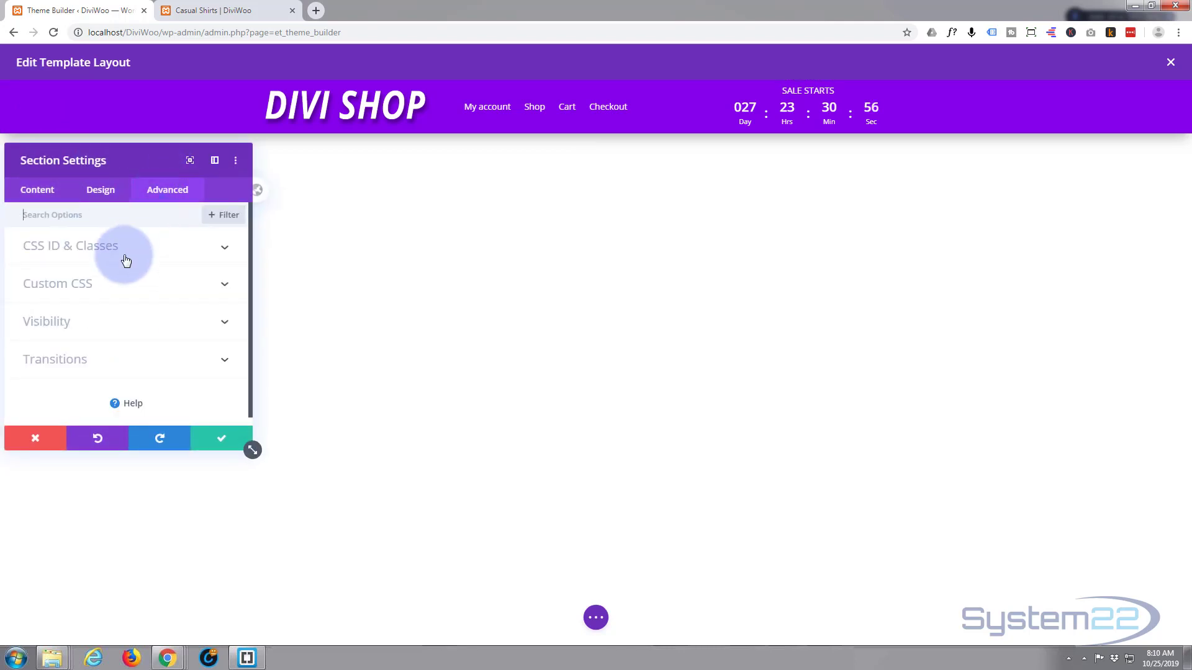
left_click(126, 290)
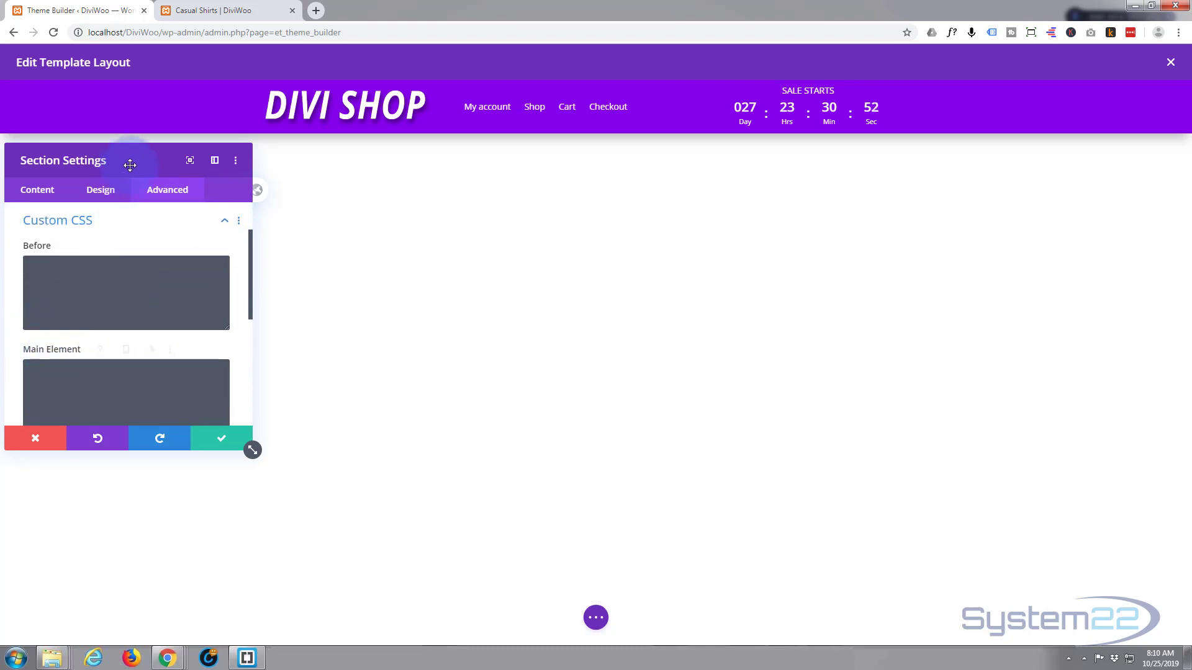
left_click_drag(128, 160, 451, 185)
scroll(426, 394, "down", 2)
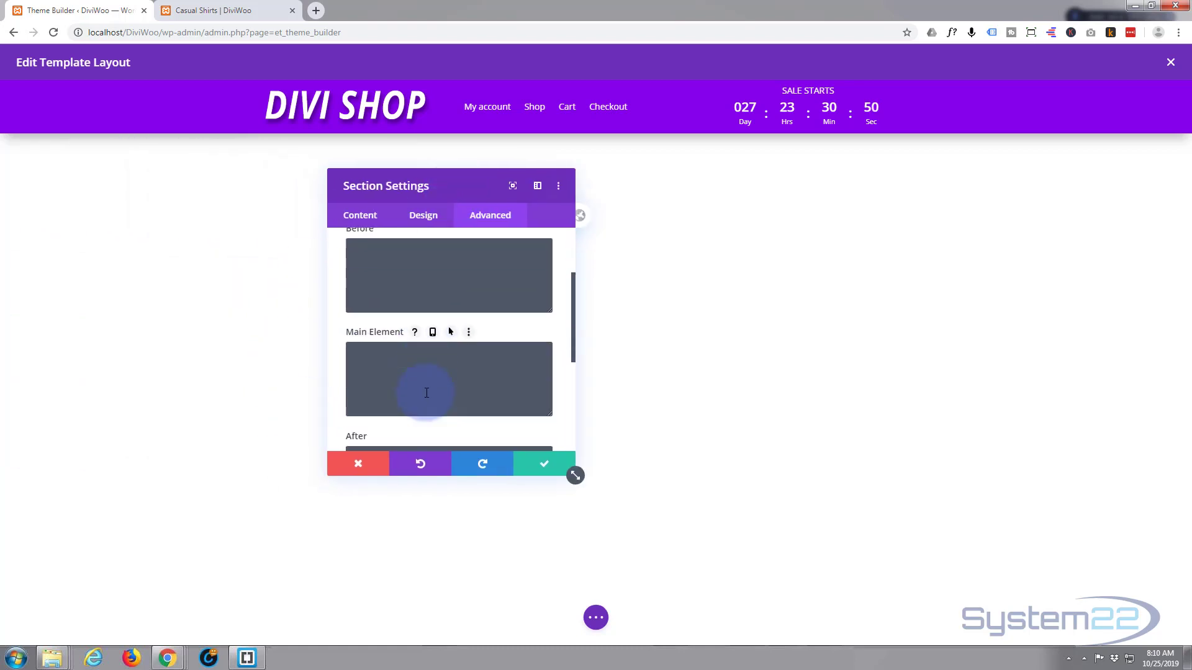
- Add the CSS "position:fixed;top:0;left:0;right:0;" to the header section's Main Element and apply the section settings
left_click(361, 333)
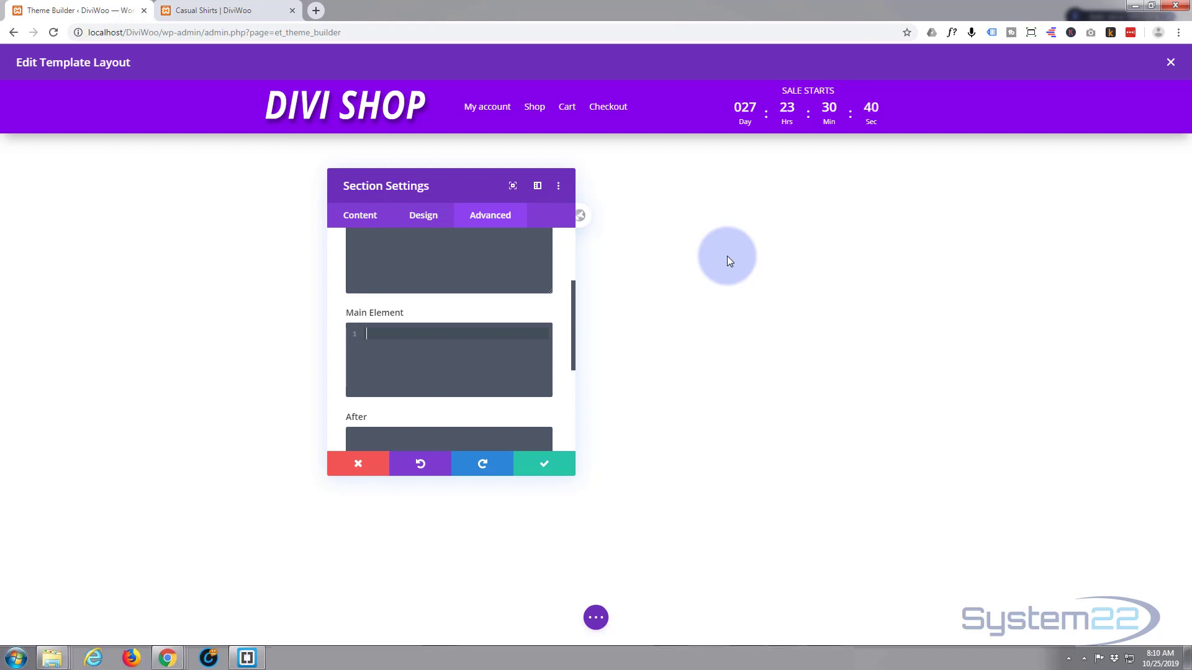
type("positio")
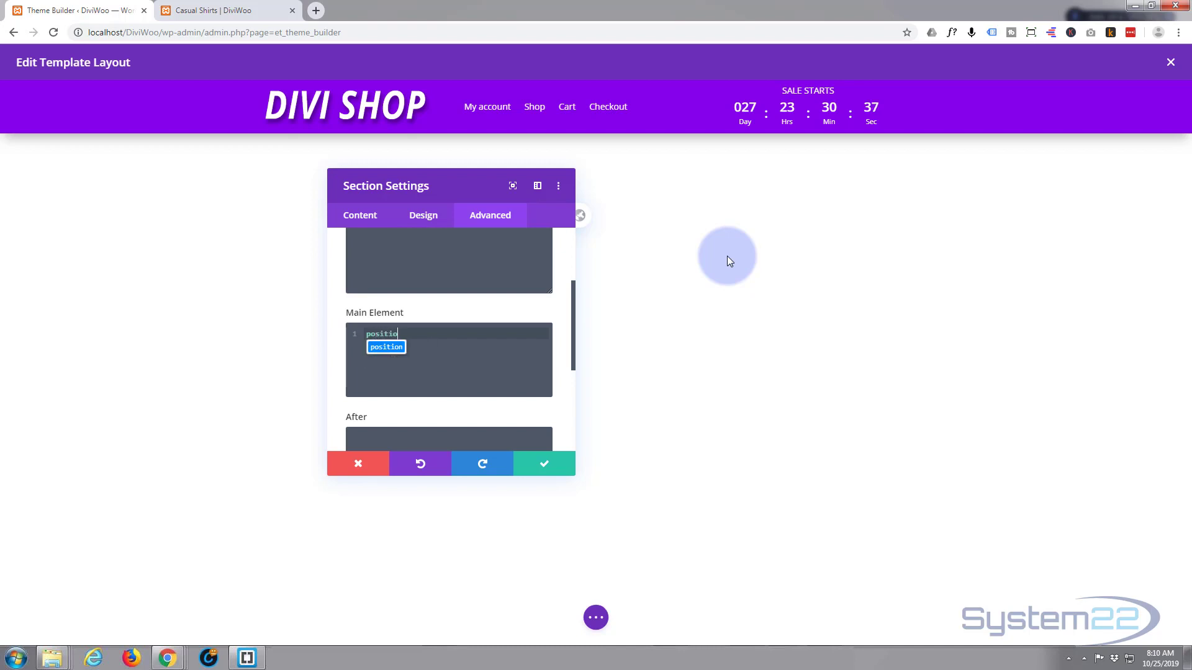
type("n:fi")
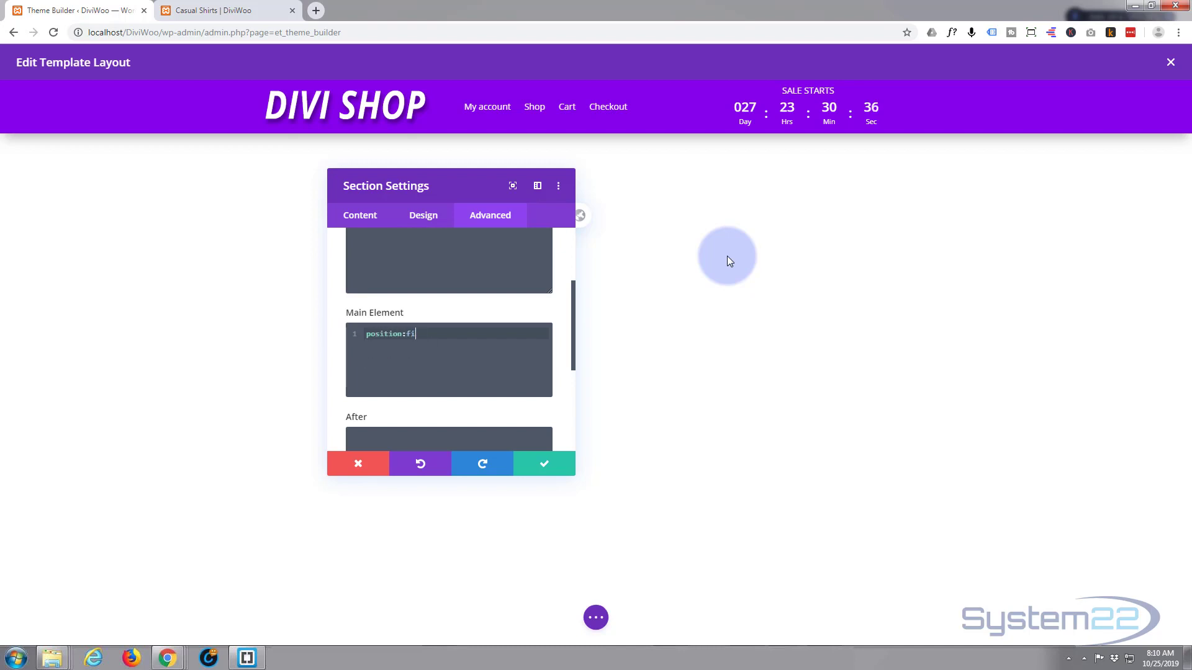
type("xed")
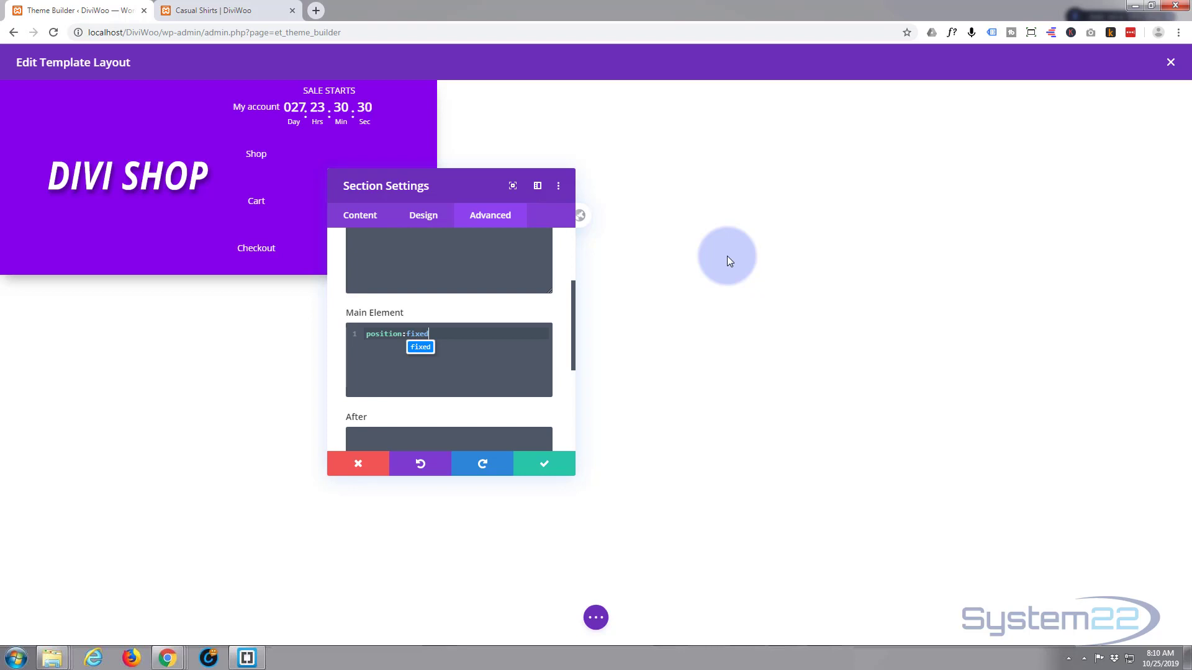
type(";top")
type(":0;")
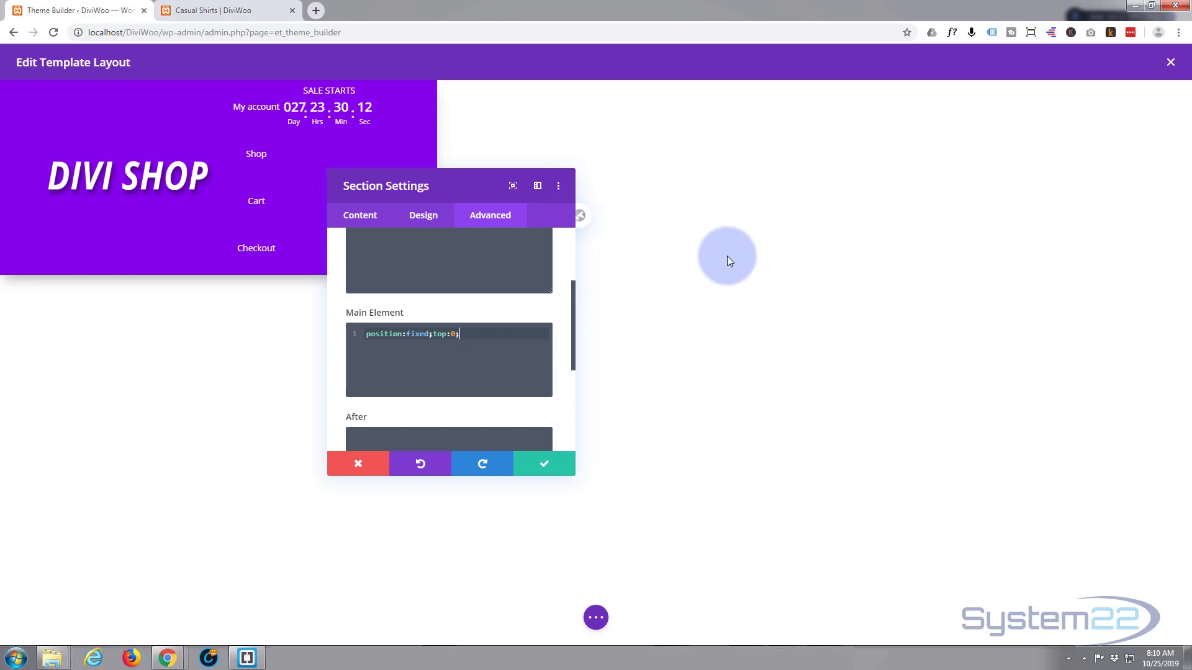
type("left:0;right:0;")
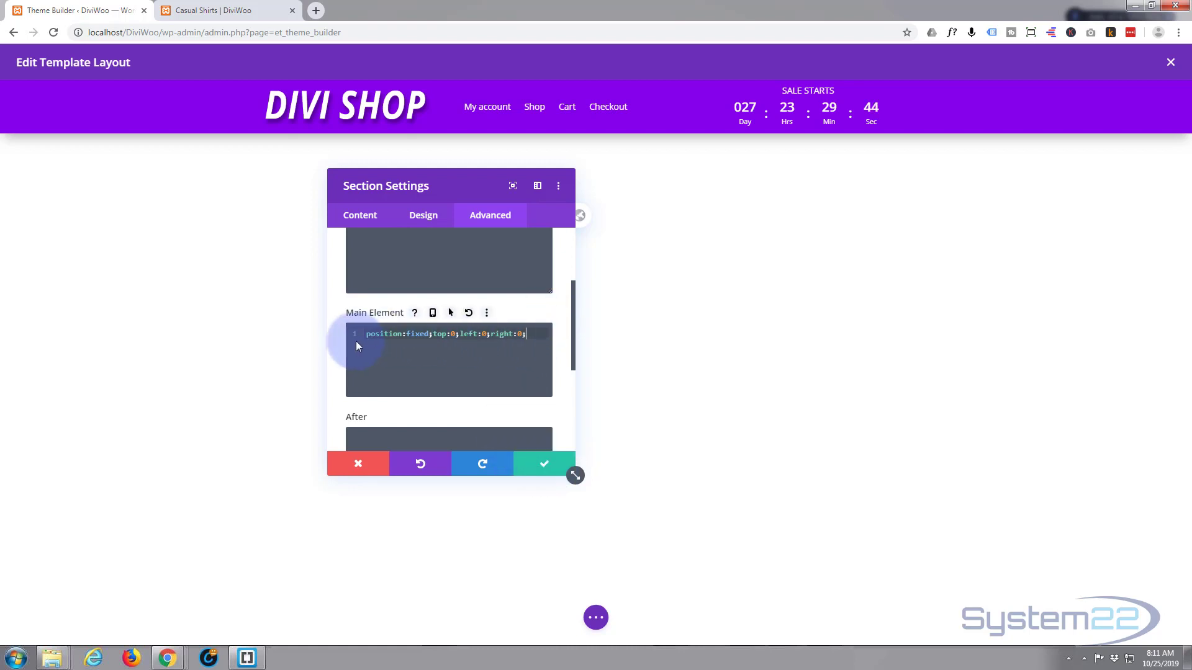
left_click(549, 466)
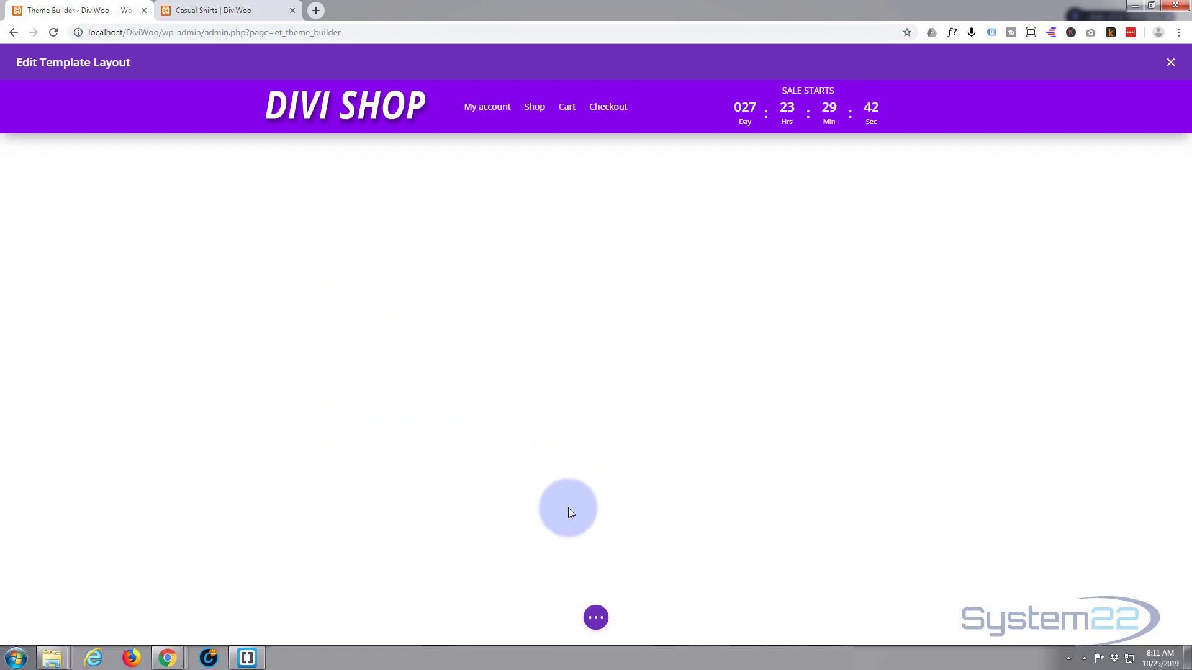
- Save the custom header layout and close the template layout editor
left_click(596, 617)
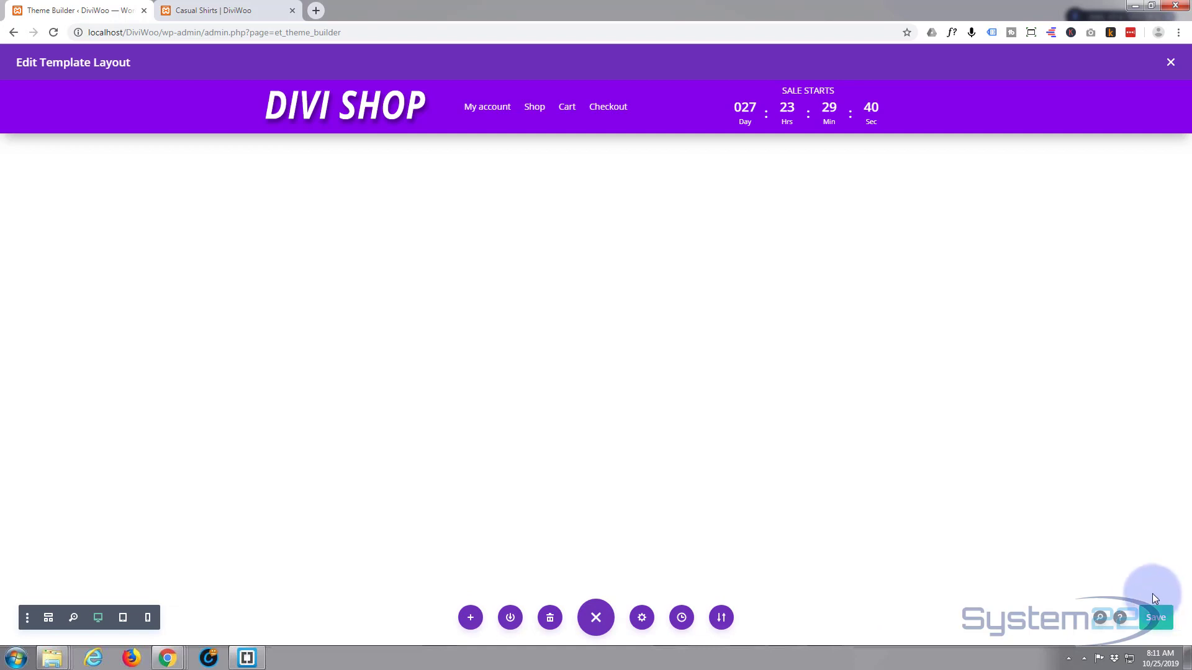
left_click(1154, 618)
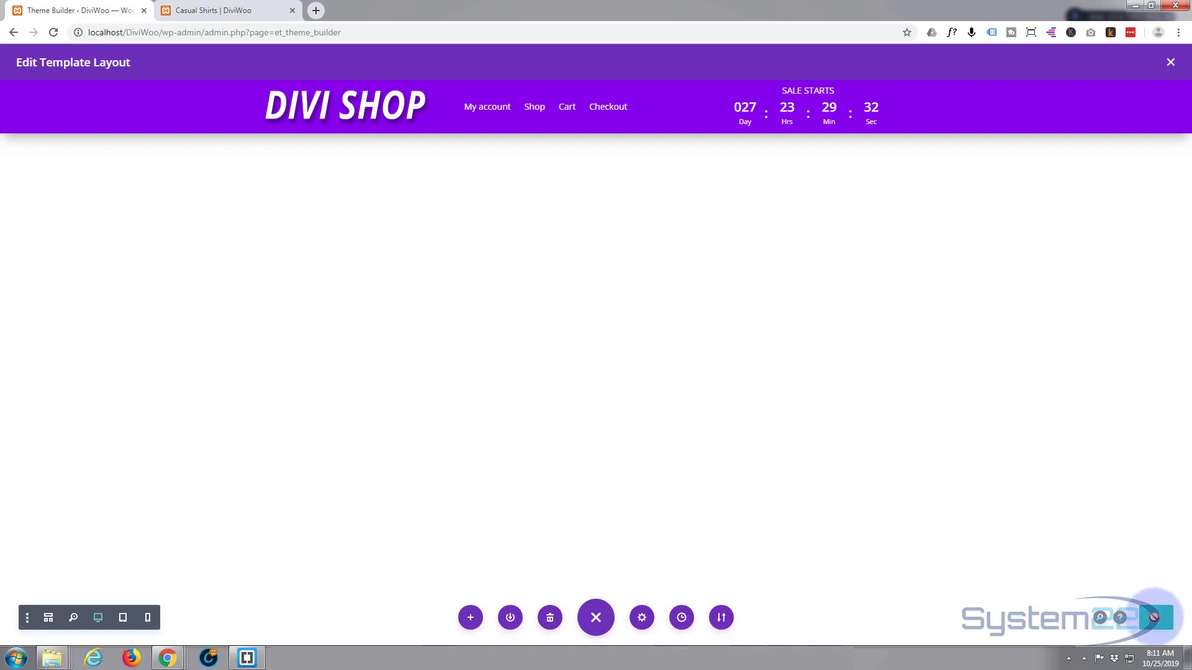
left_click(1172, 64)
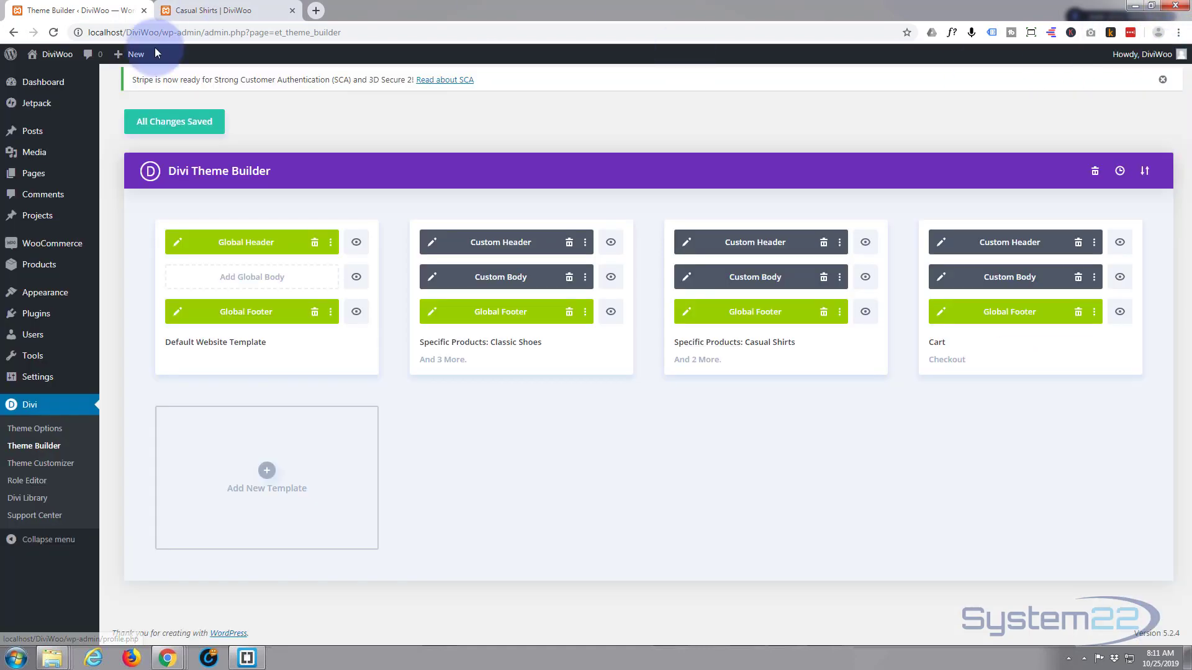
- Save the Theme Builder changes and reload the Casual Shirts product page
left_click(164, 126)
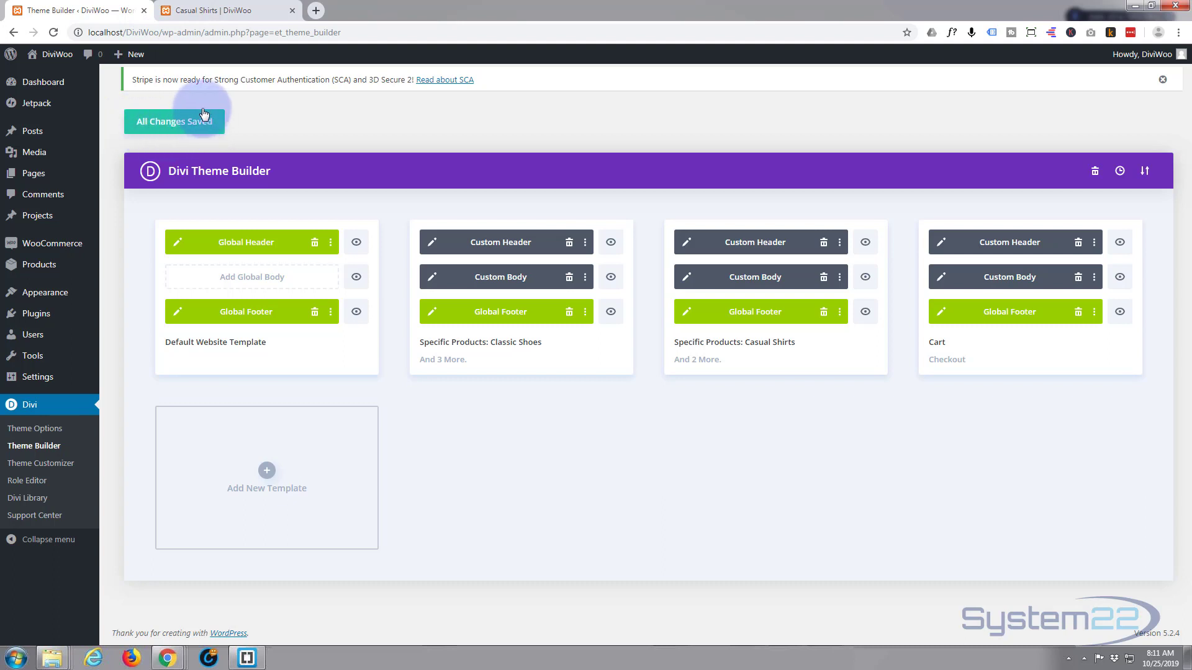
left_click(157, 124)
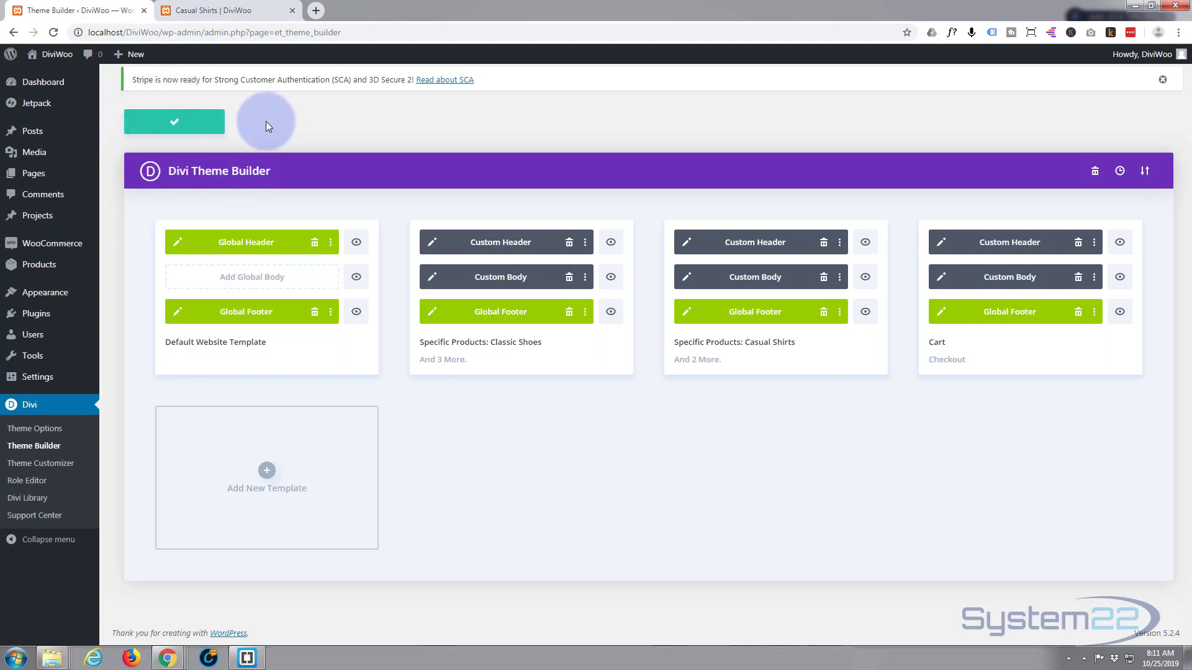
left_click(218, 11)
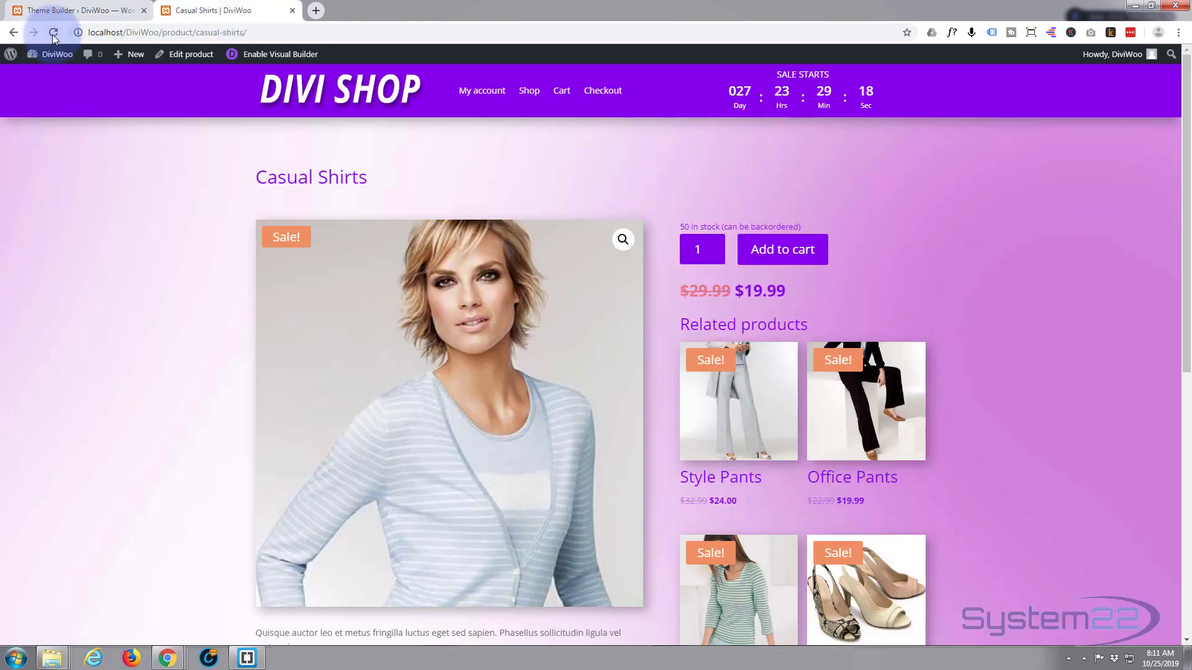
left_click(54, 35)
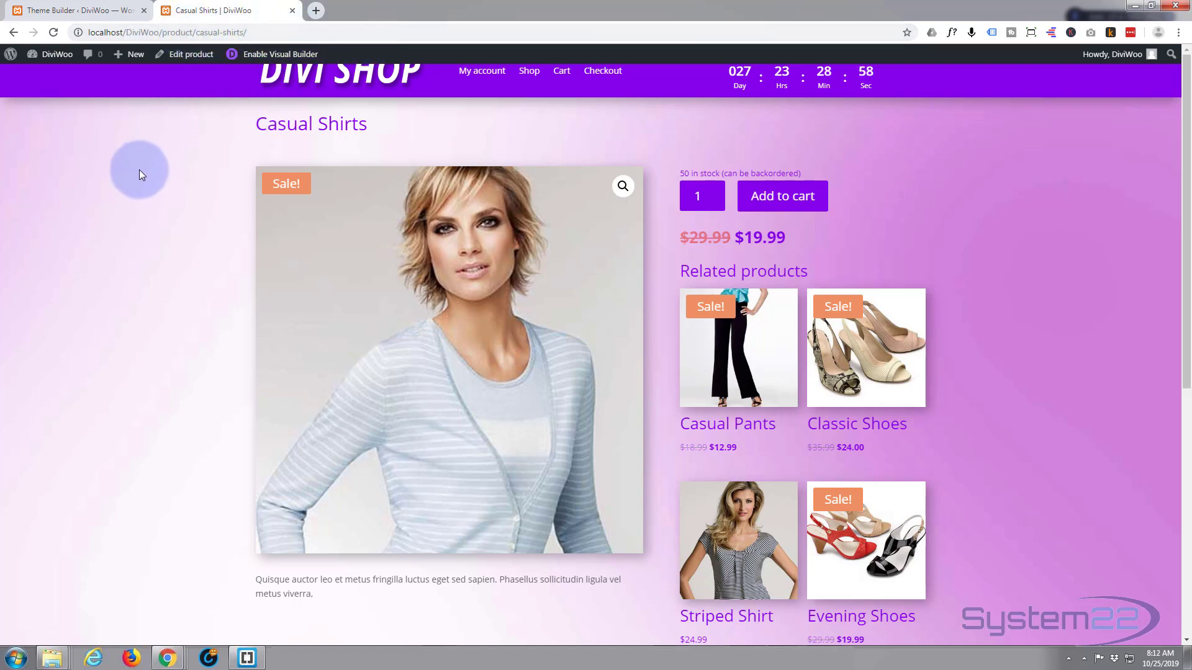
- Examine the header's behaviour while scrolling down and up the reloaded Casual Shirts product page
scroll(140, 171, "down", 5)
scroll(141, 171, "down", 2)
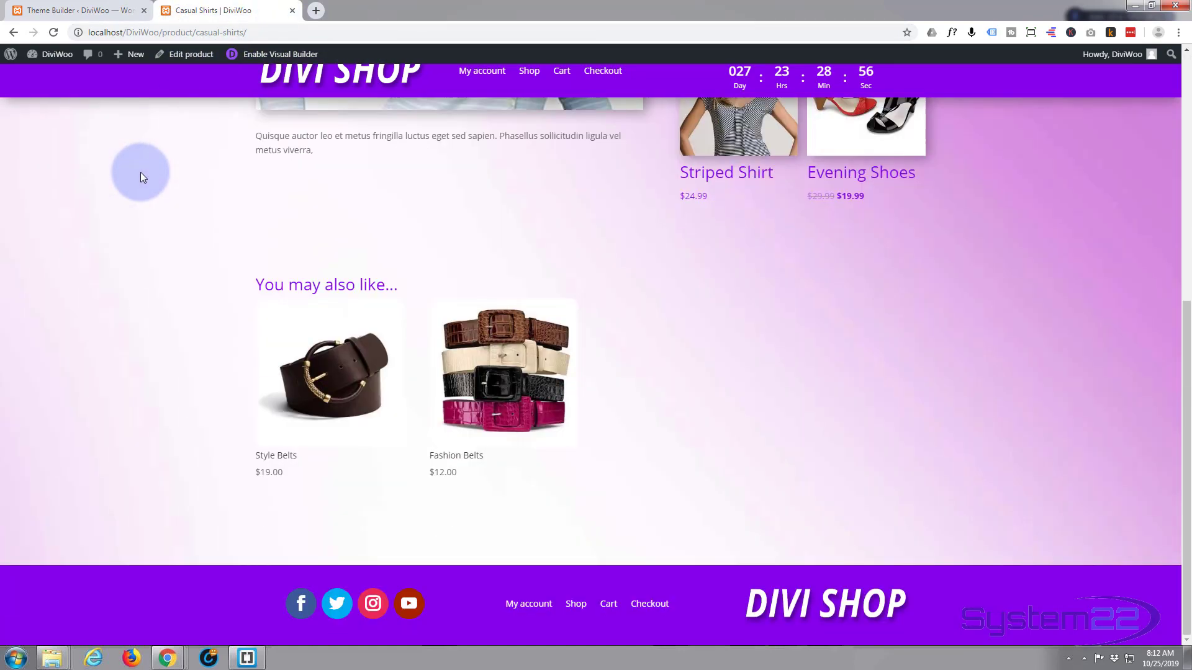
scroll(140, 173, "up", 7)
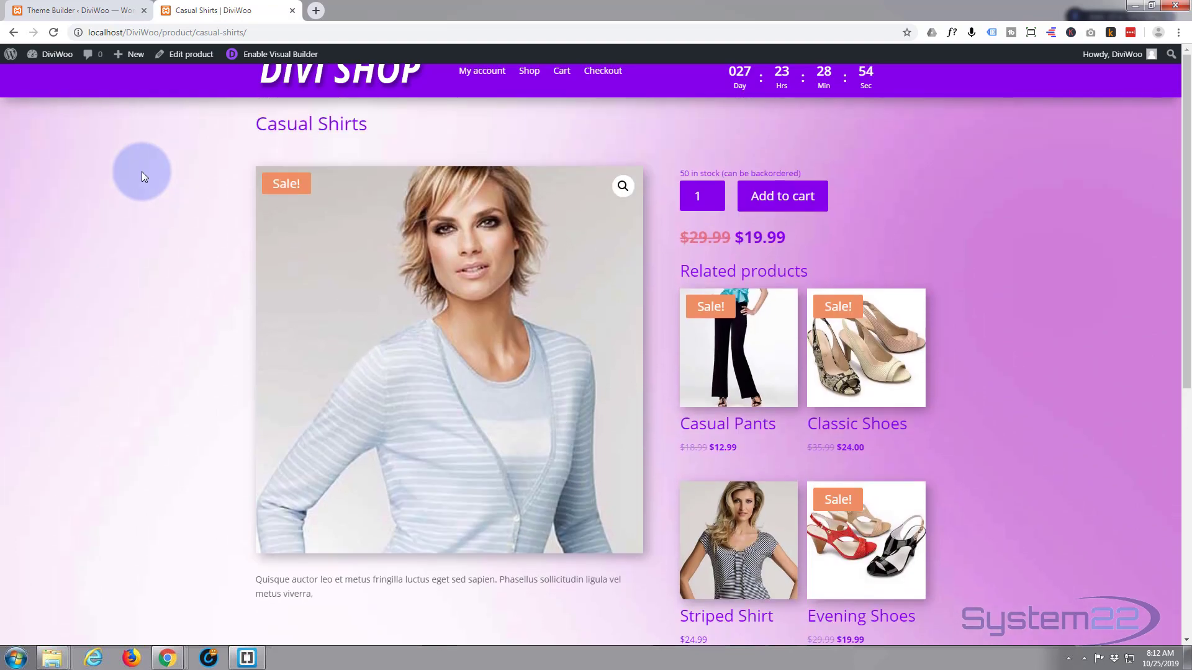
scroll(143, 172, "down", 4)
scroll(143, 173, "up", 3)
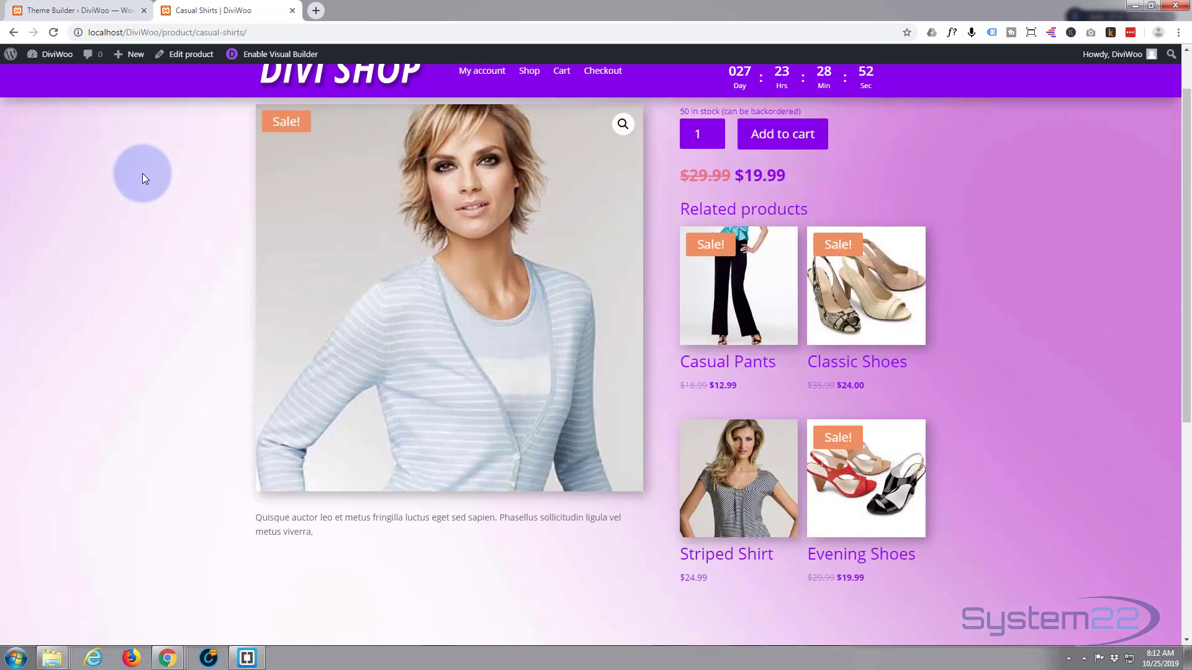
scroll(143, 173, "down", 2)
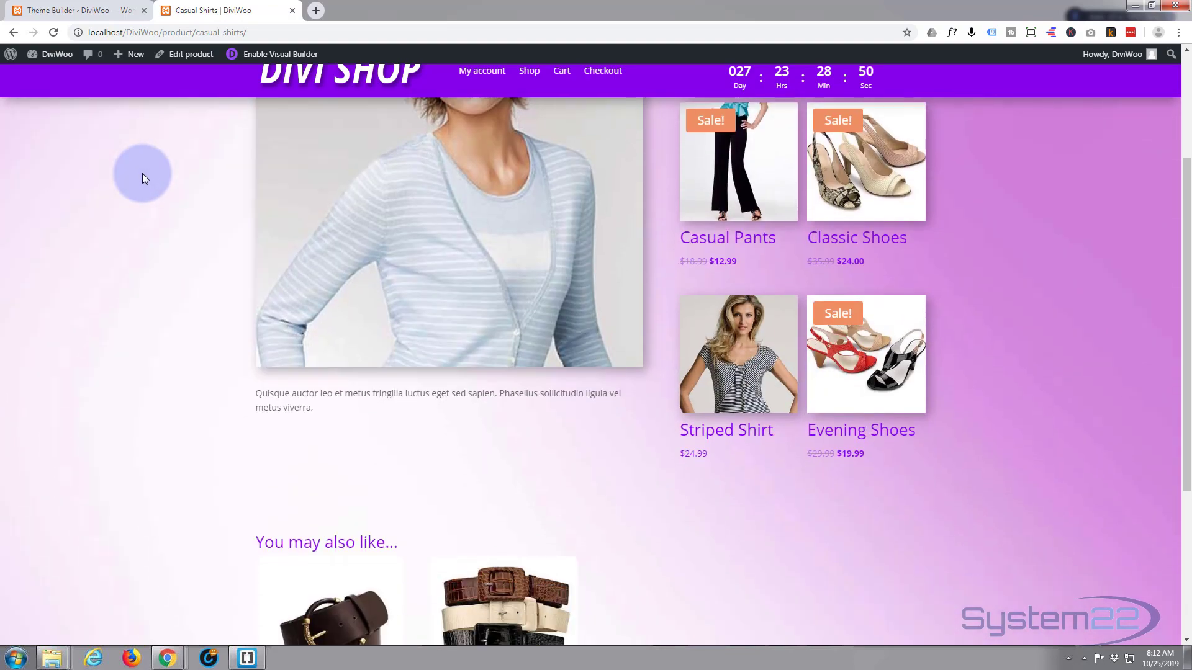
scroll(143, 174, "up", 3)
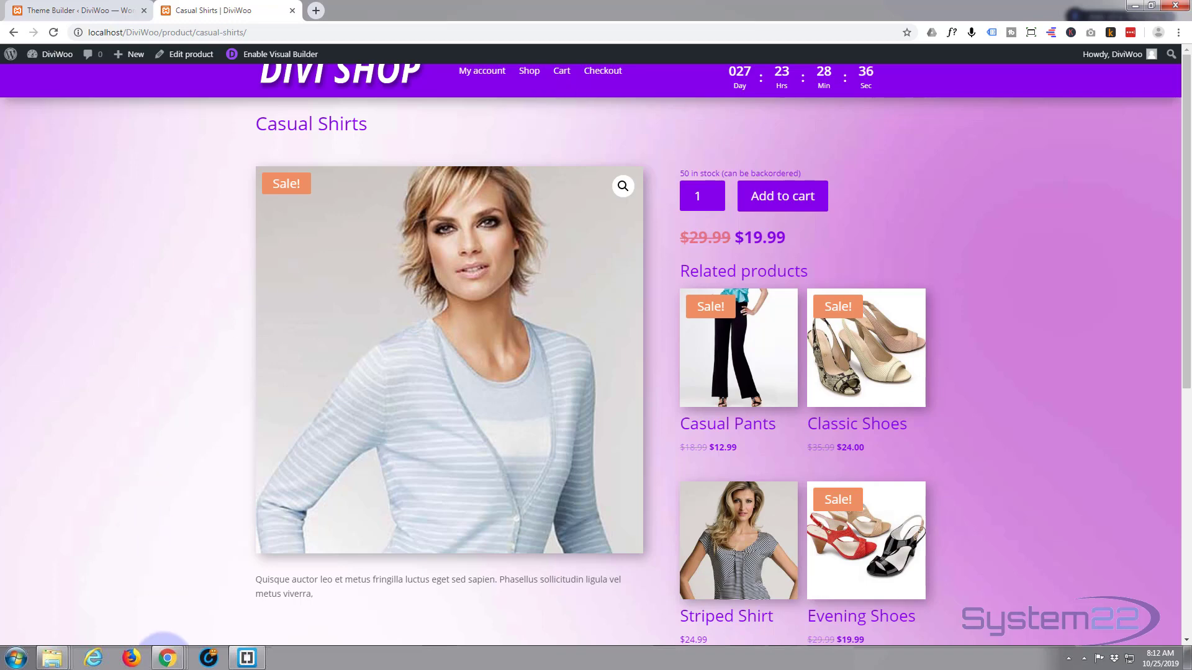
- Open the Casual Shirts product in the incognito browser window and examine the header while scrolling the page
mouse_move(166, 656)
left_click(326, 589)
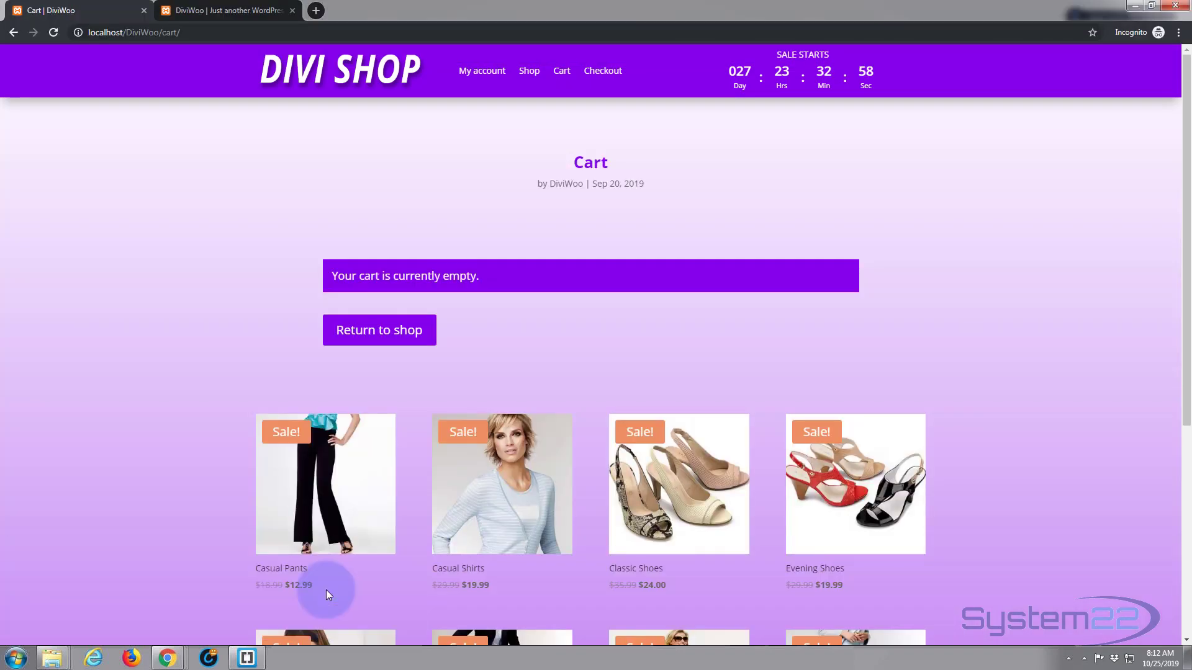
left_click(494, 491)
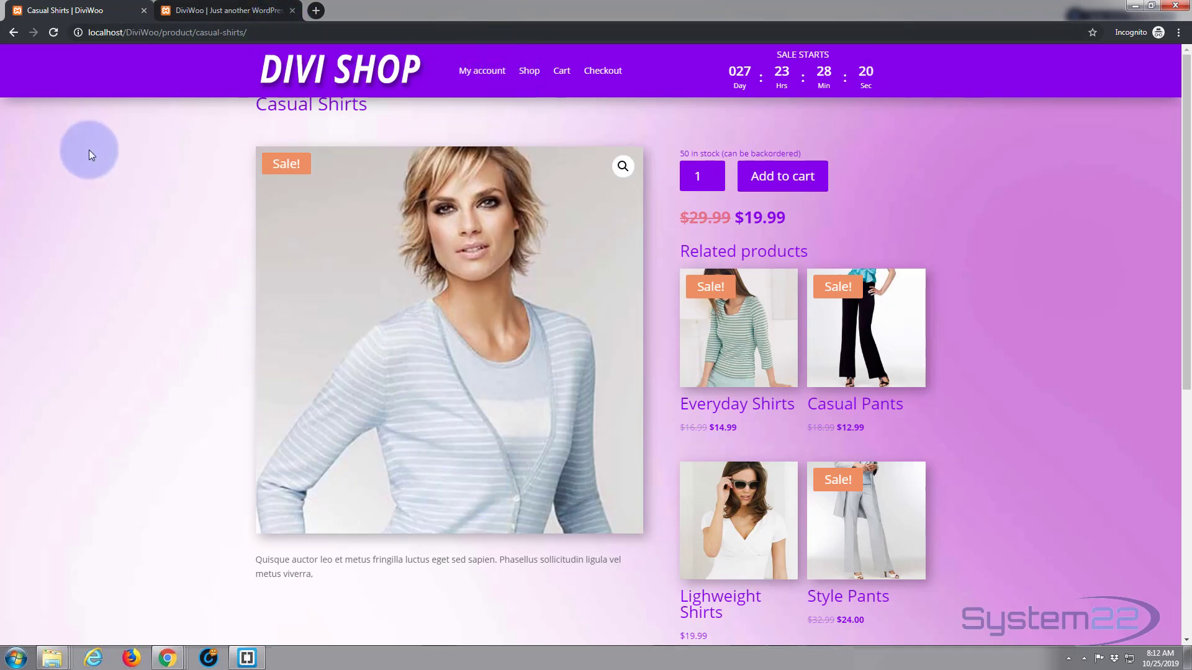
scroll(89, 152, "down", 7)
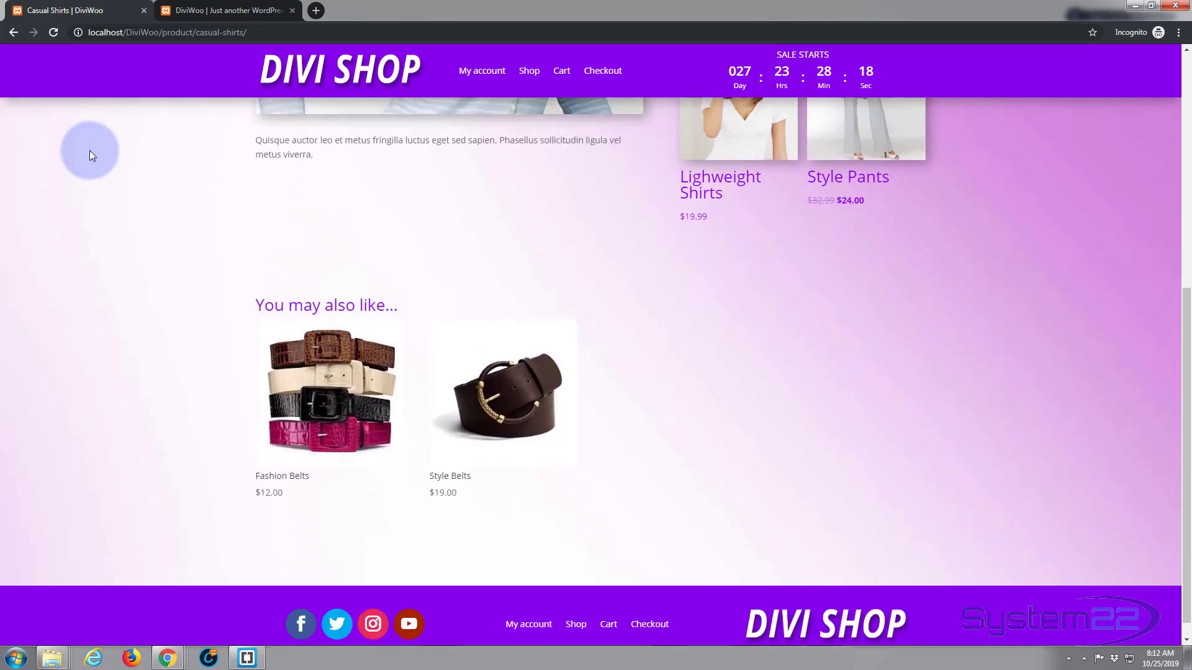
scroll(89, 150, "up", 7)
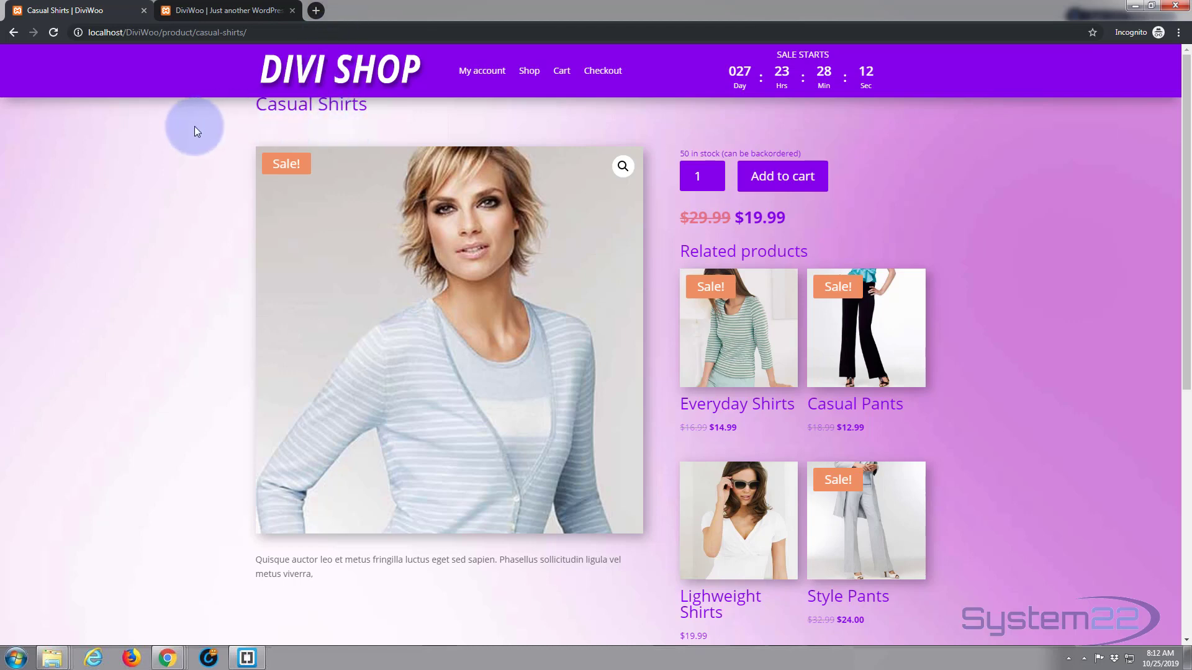
scroll(195, 125, "down", 1)
scroll(195, 126, "down", 1)
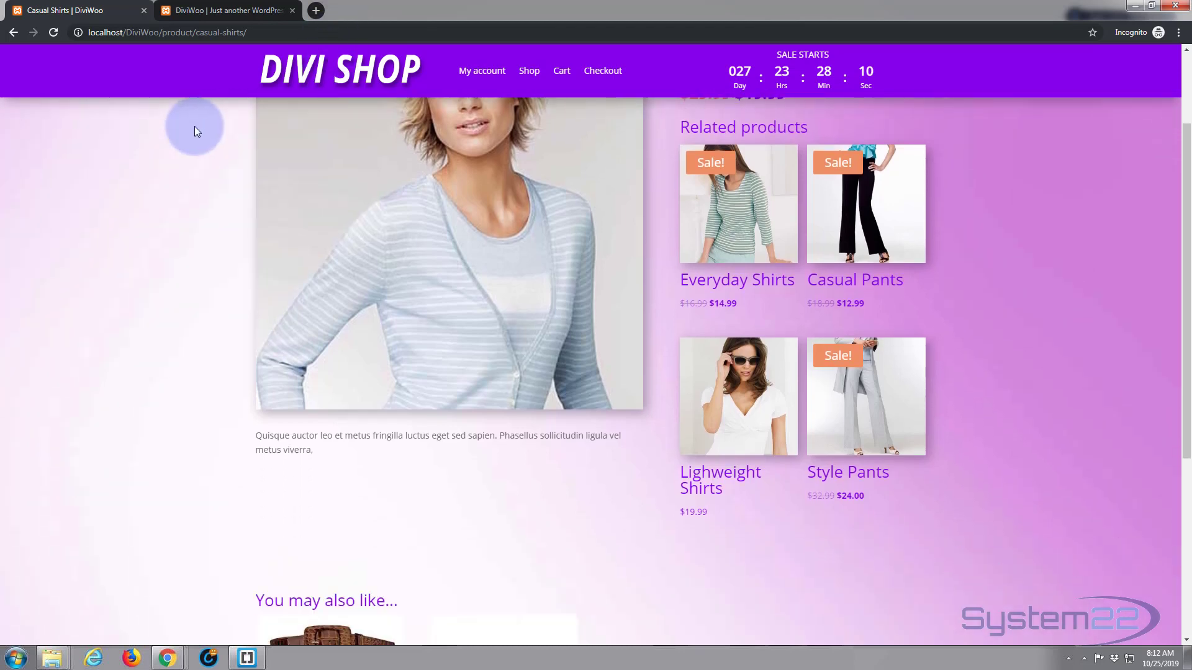
scroll(195, 130, "up", 2)
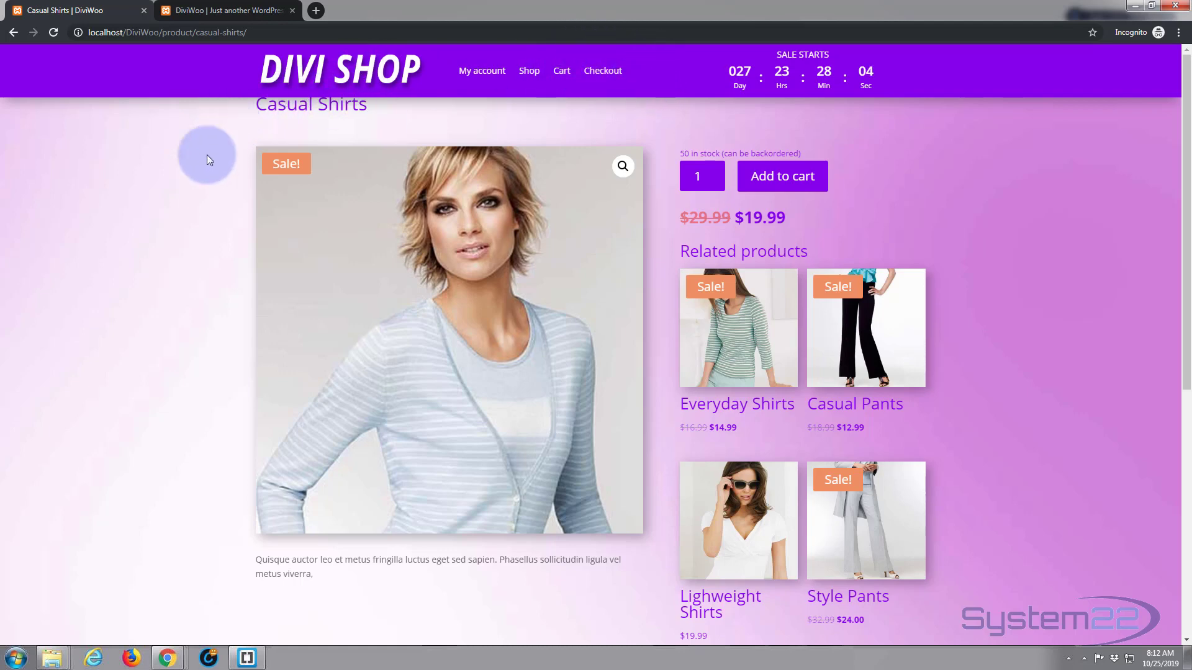
scroll(277, 248, "down", 2)
scroll(266, 253, "up", 2)
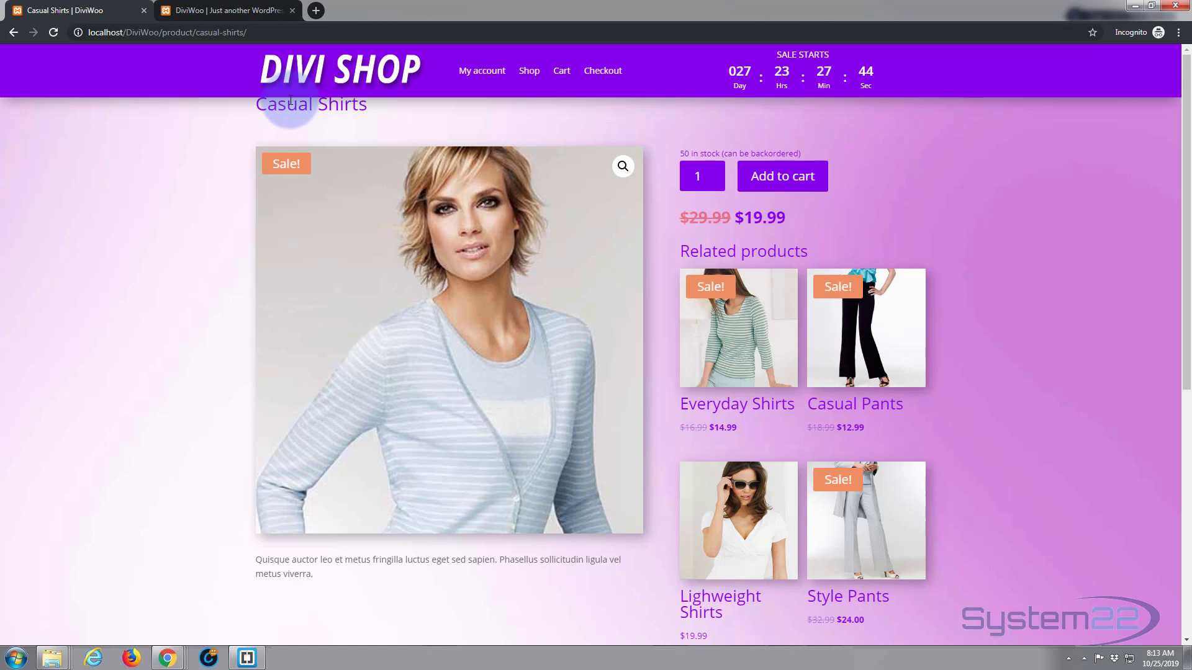
- Return to the Theme Builder and open the custom header of the Casual Shirts template for editing
left_click(1140, 7)
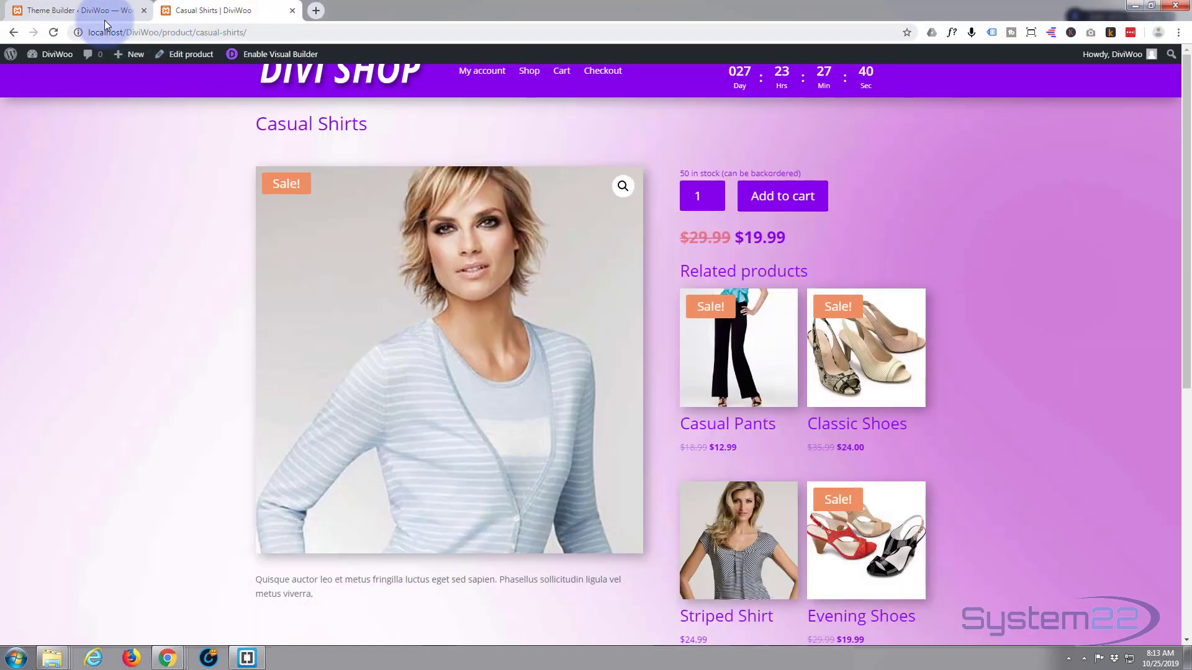
left_click(80, 11)
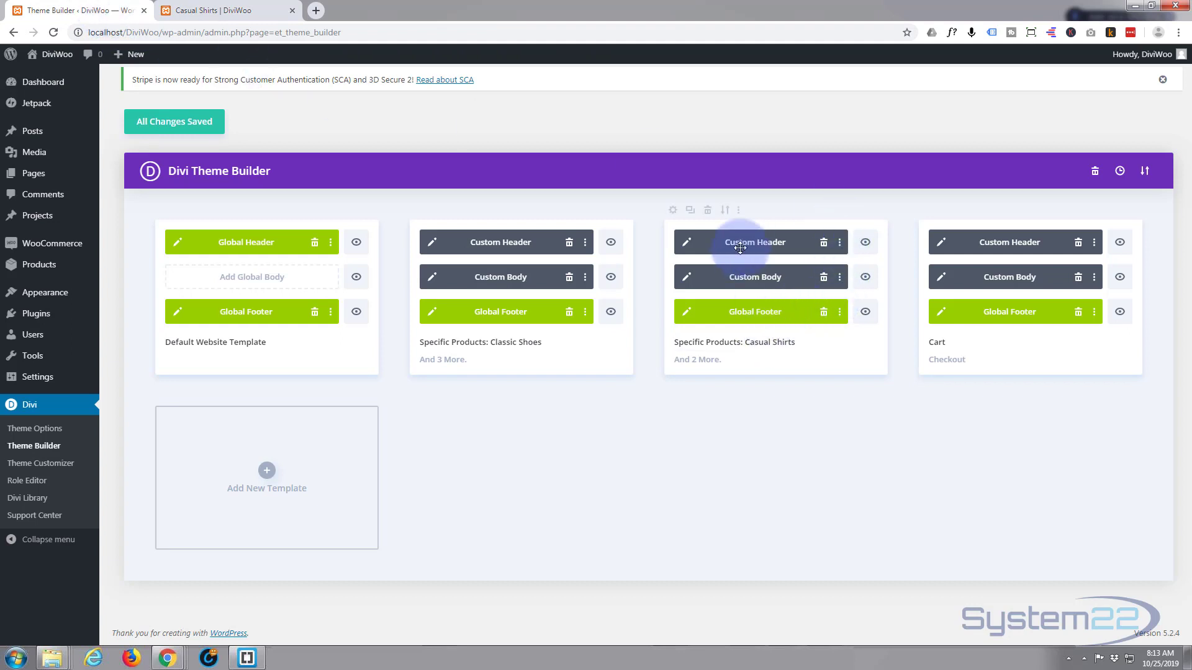
left_click(688, 244)
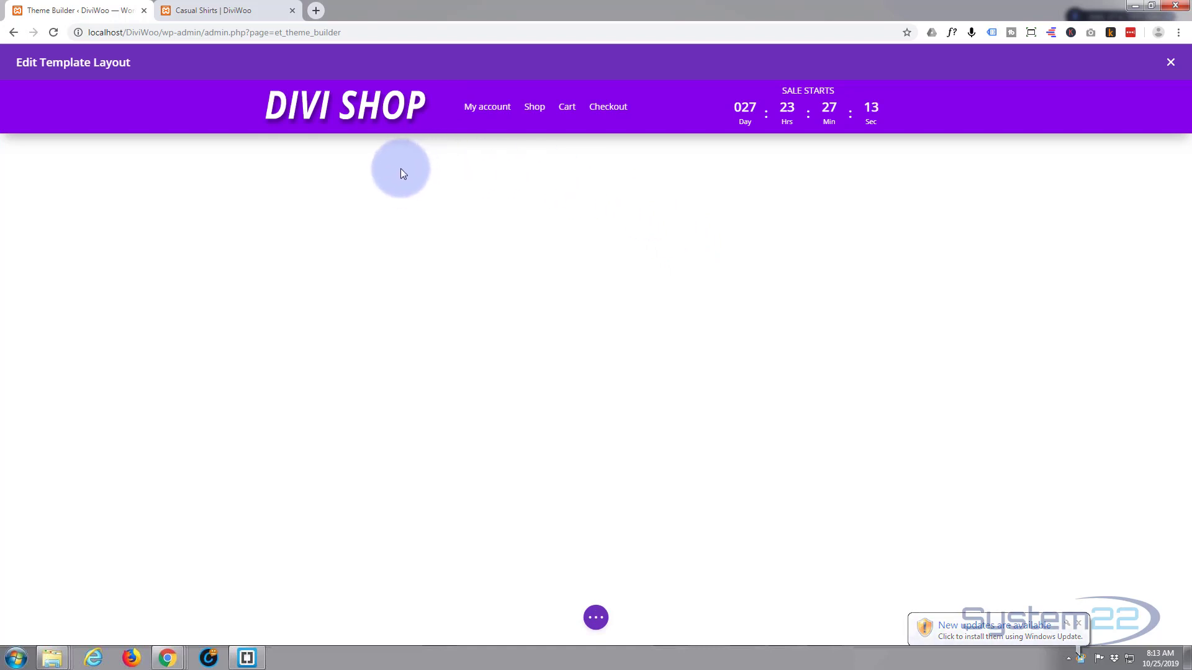
- Open the header section's Custom CSS options and review the Main Element code
mouse_move(77, 92)
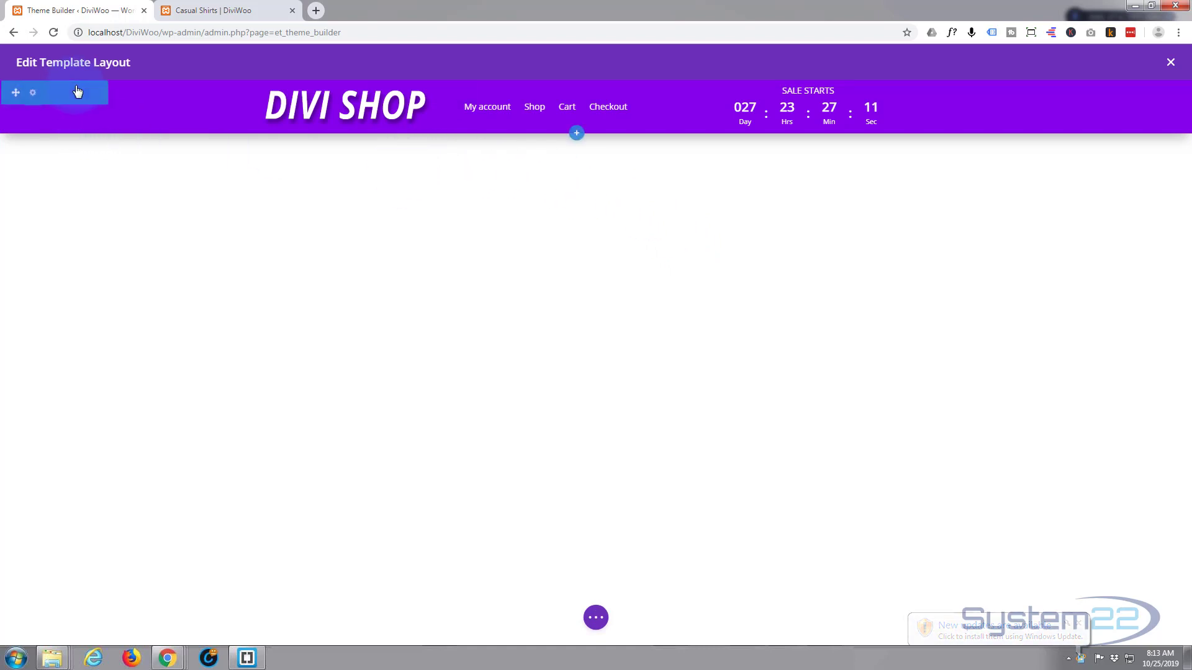
left_click(33, 94)
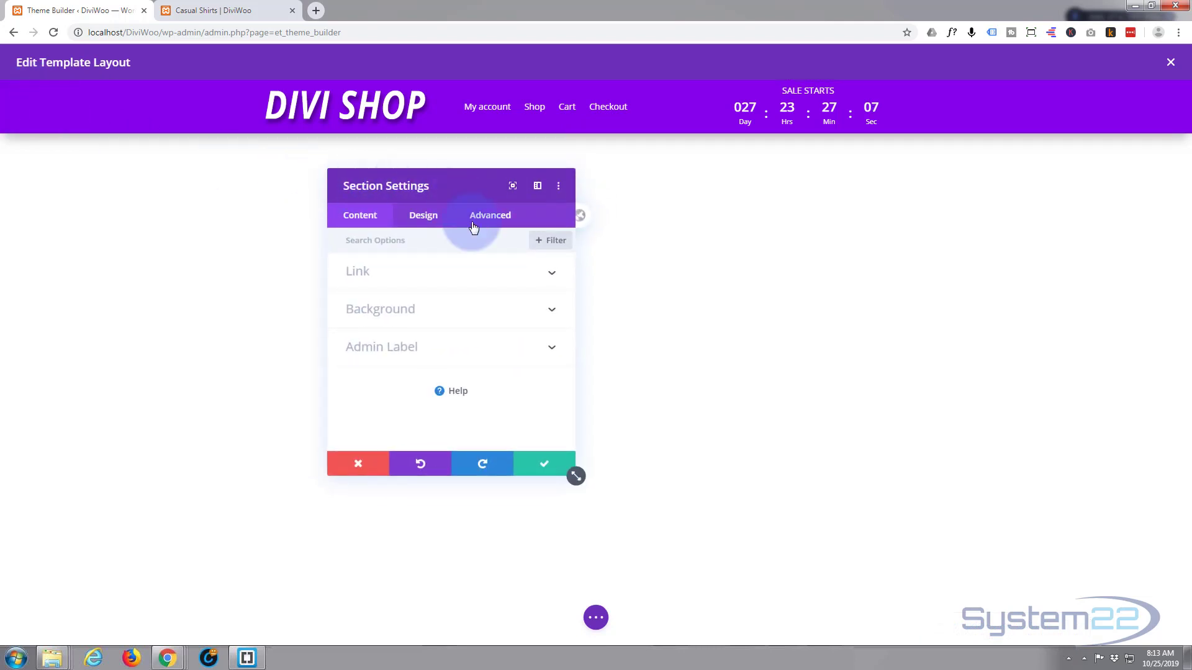
left_click(485, 222)
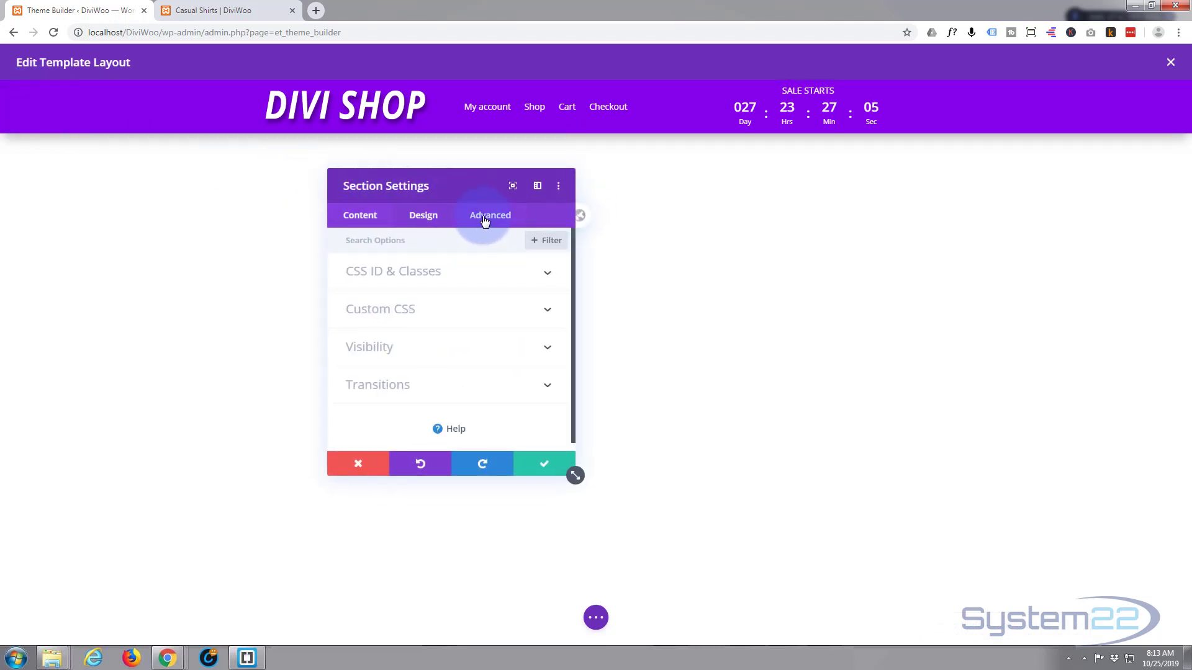
left_click(451, 312)
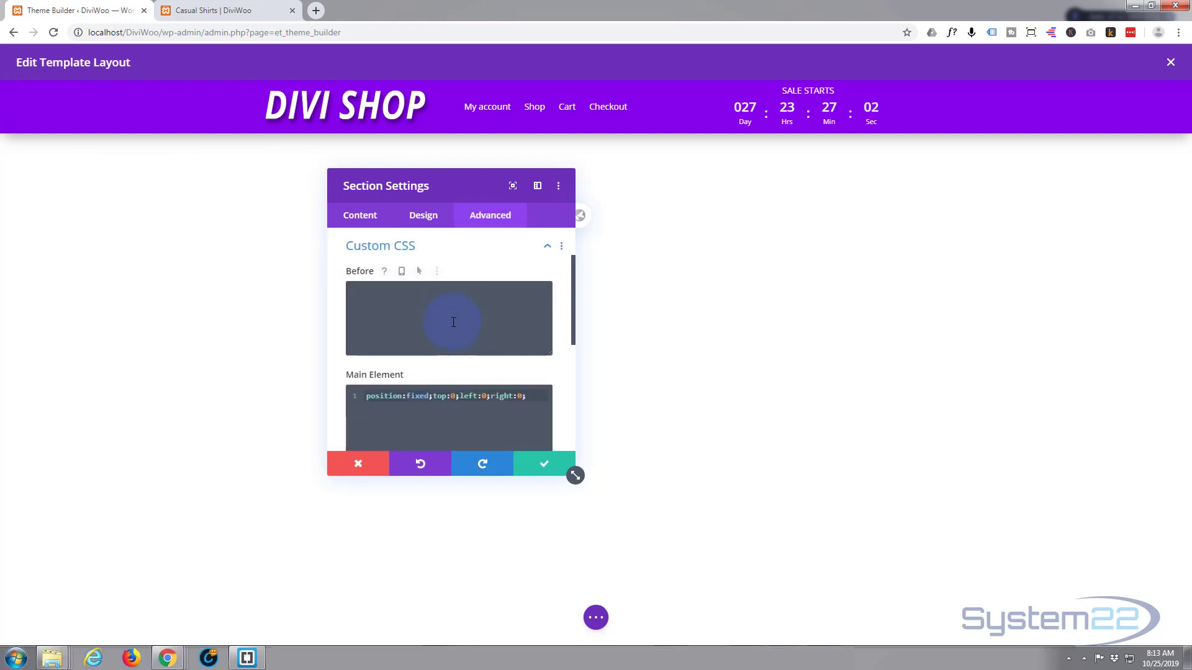
left_click(536, 396)
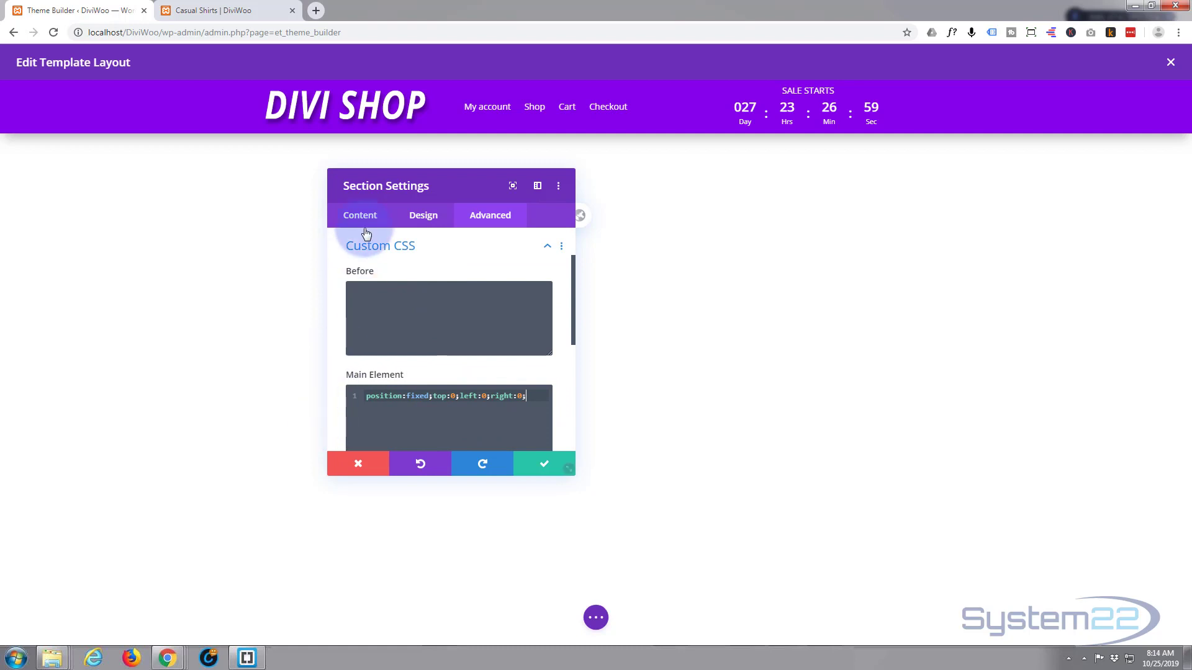
- Set the header section's Z Index to 1234 in its Visibility options and apply the section settings
scroll(442, 259, "down", 4)
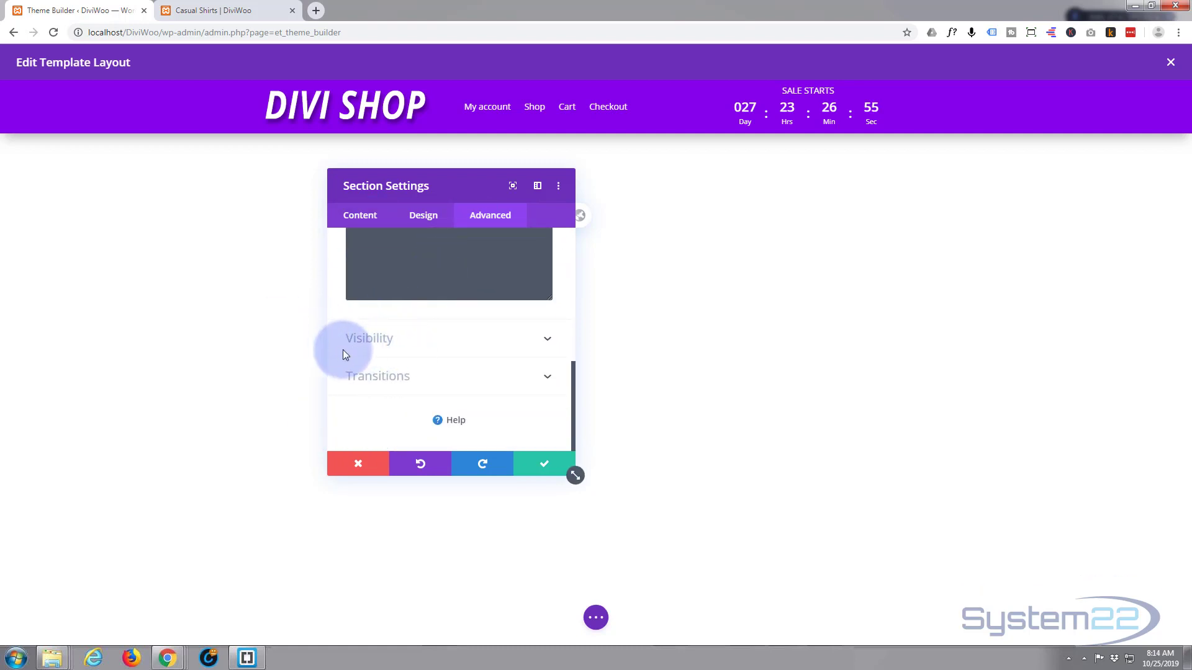
left_click(520, 343)
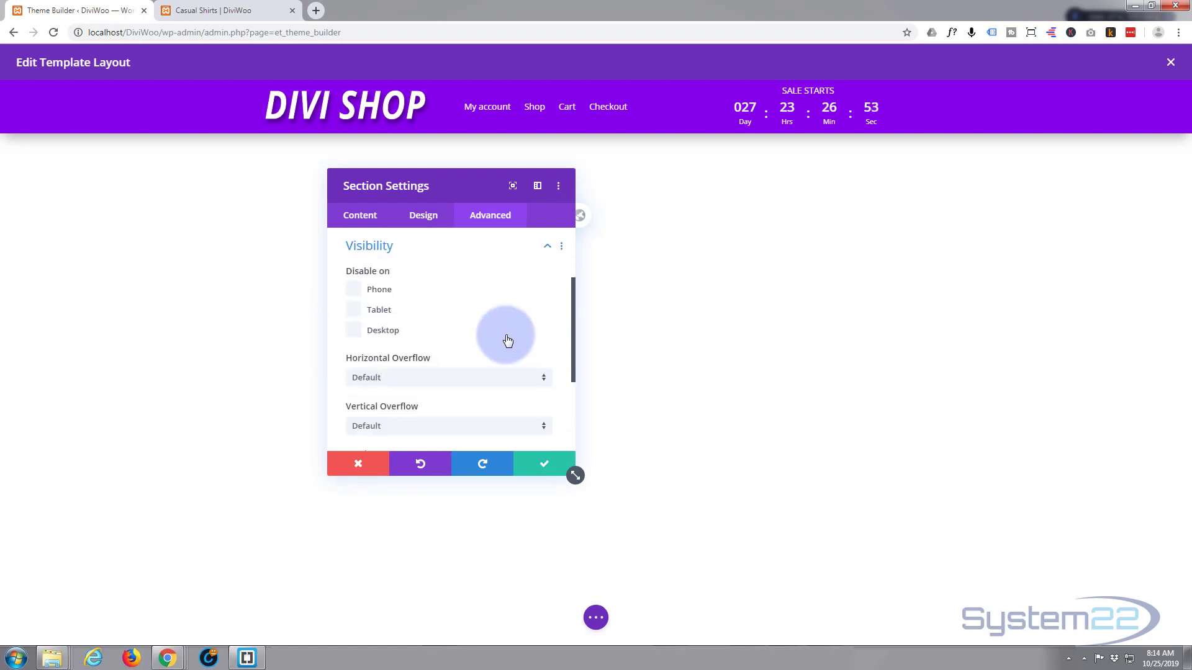
scroll(485, 300, "down", 3)
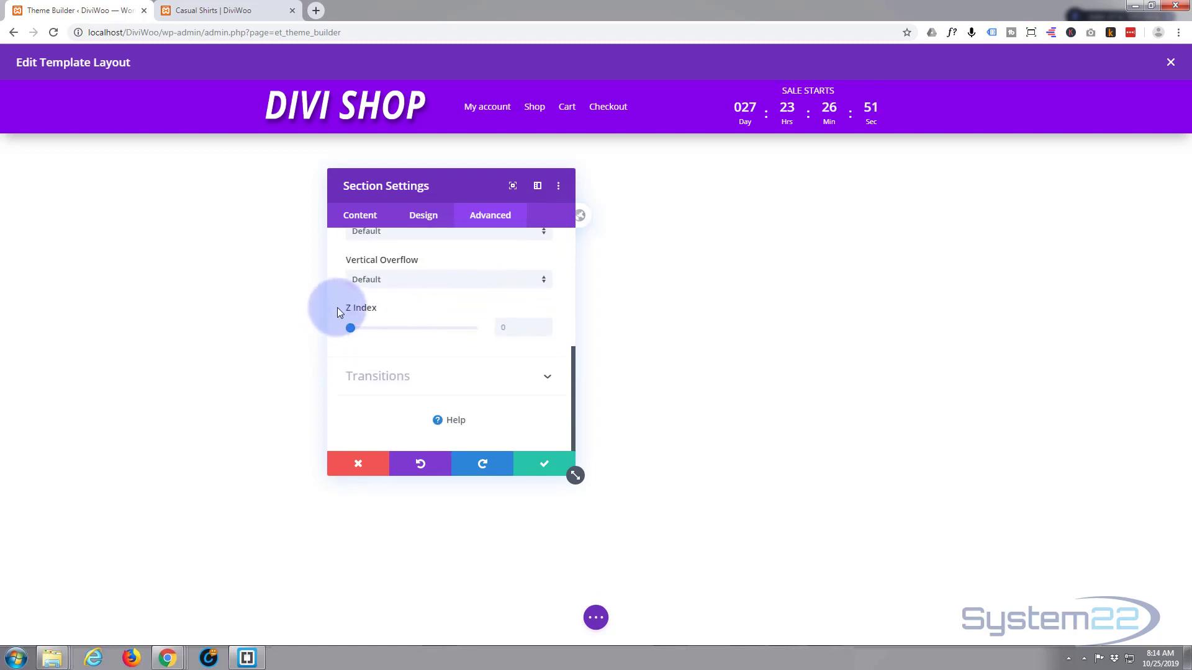
left_click(519, 327)
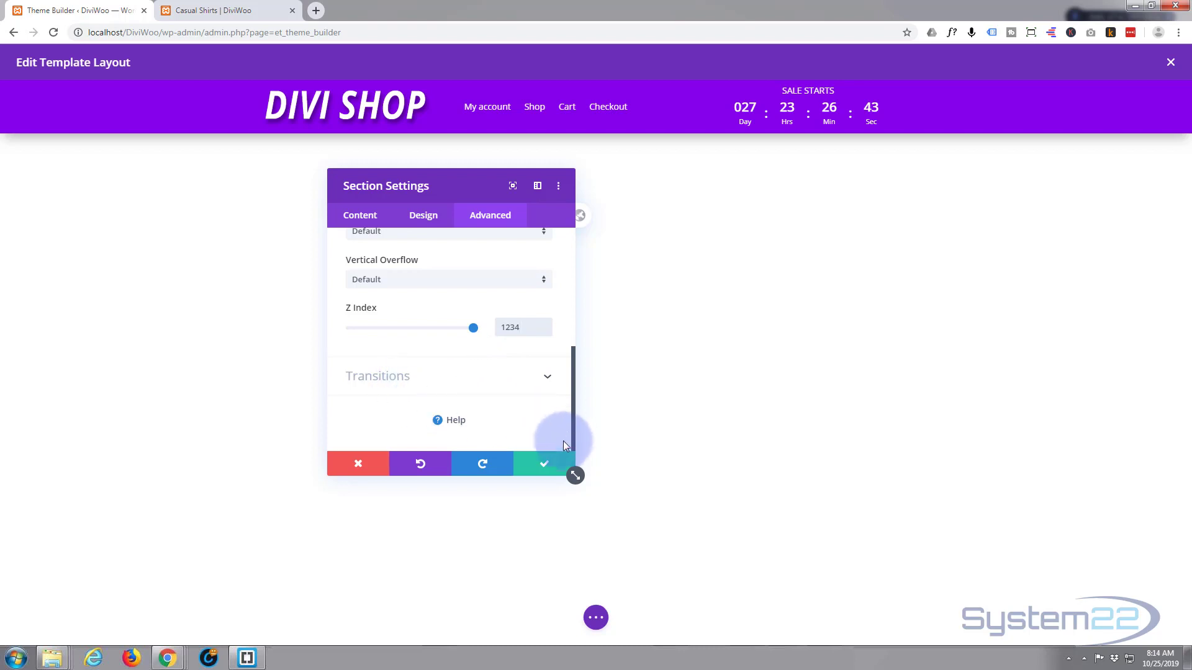
left_click(546, 470)
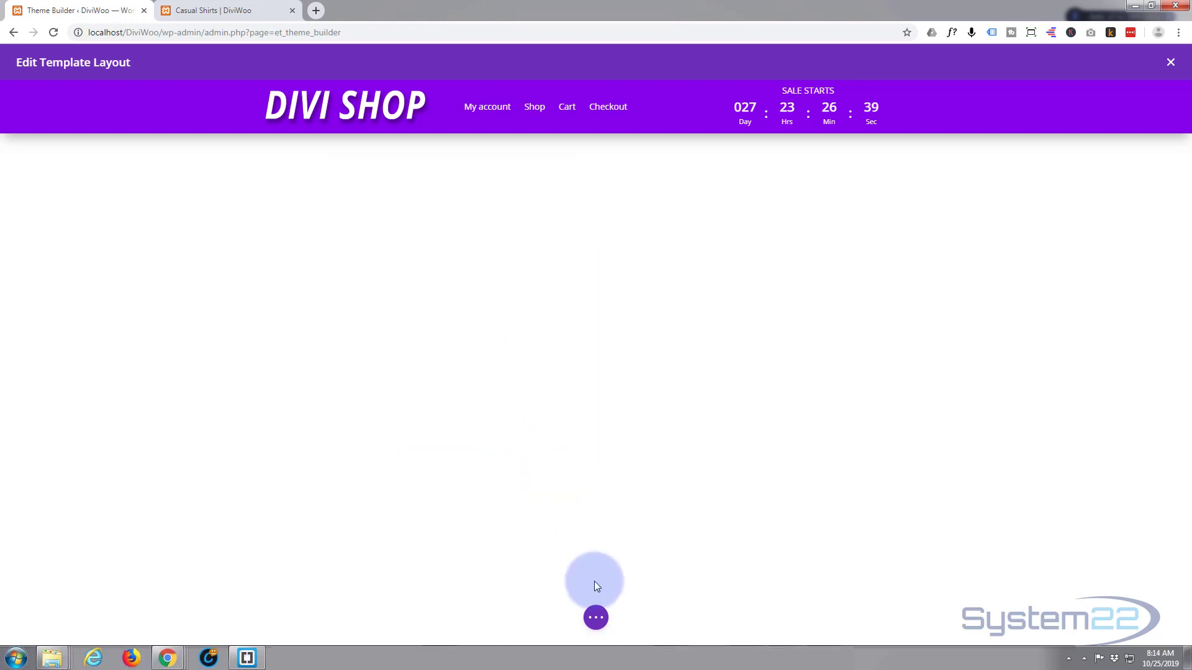
- Save the header layout with its new stacking order and close the template layout editor
left_click(596, 618)
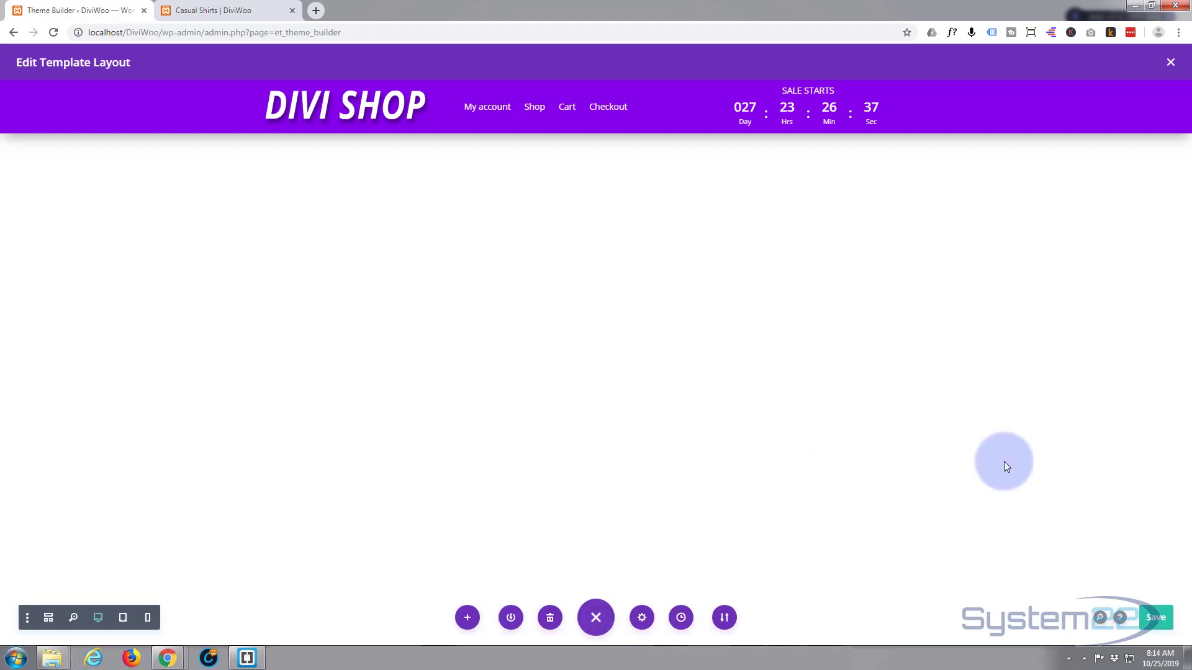
left_click(1146, 614)
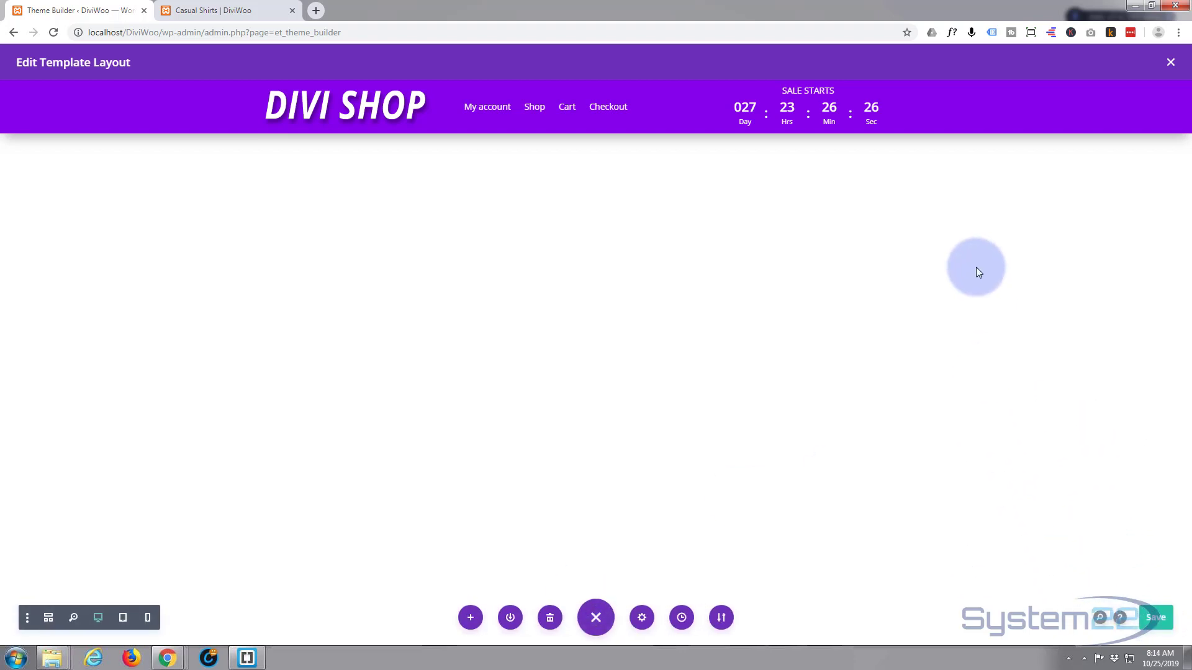
left_click(1171, 63)
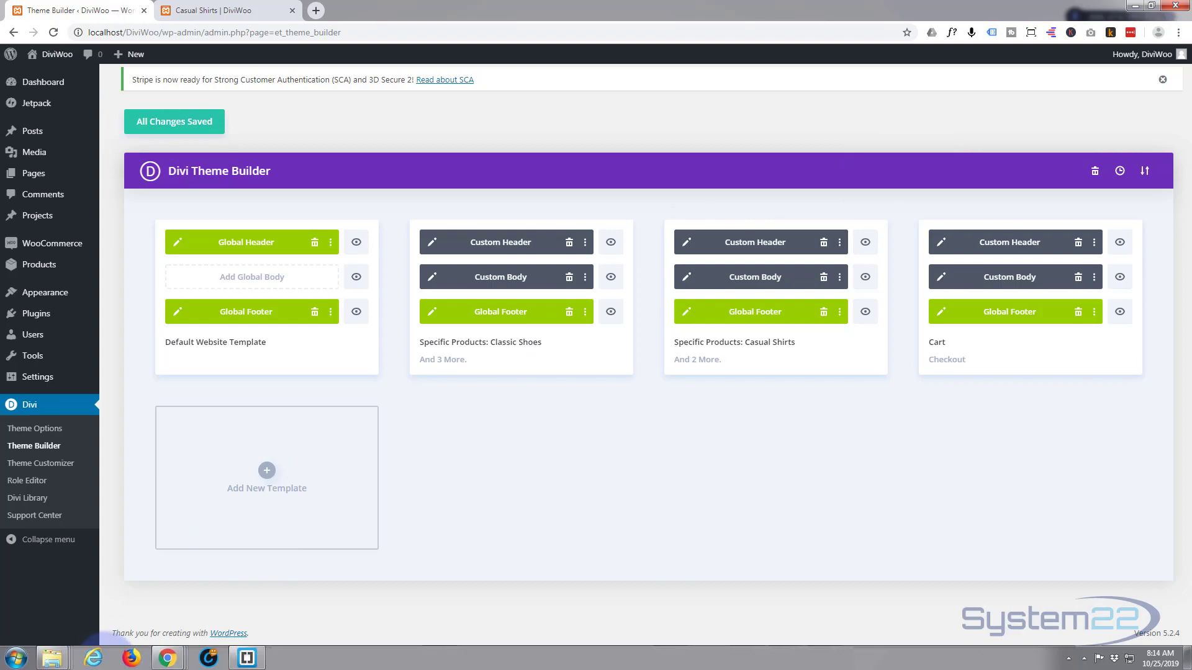
- Check the spacing between the header and the product title on the Casual Shirts page in the incognito window
mouse_move(167, 657)
left_click(375, 598)
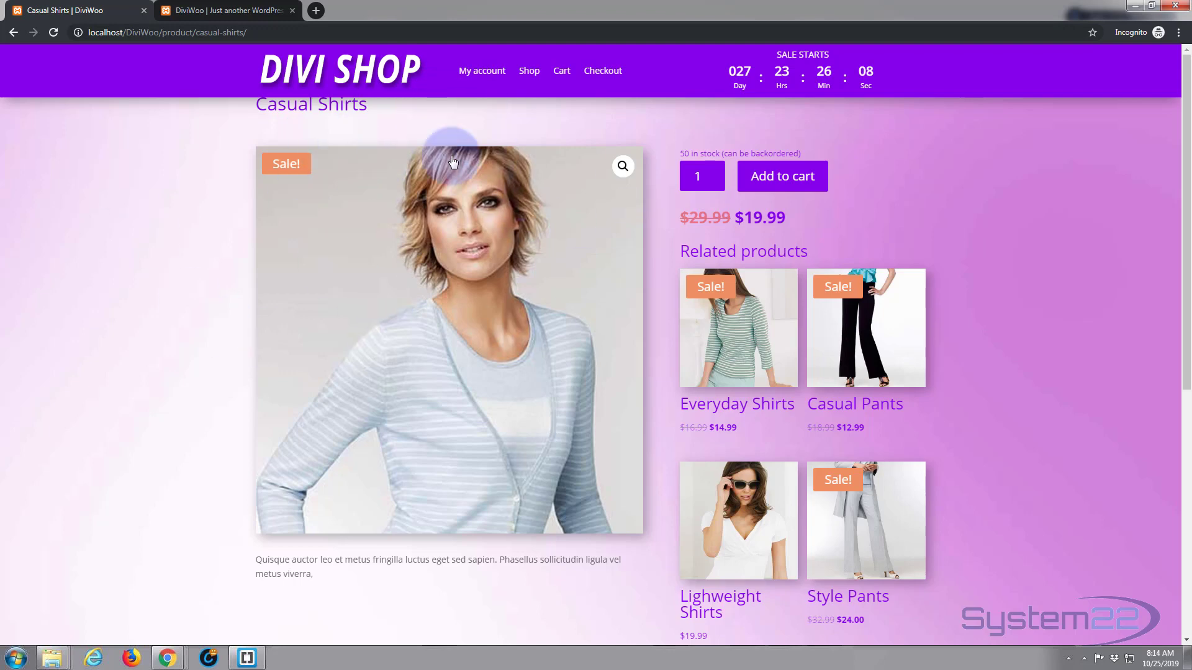
- Return to the Theme Builder and open the custom body of the Casual Shirts template for editing
left_click(1135, 6)
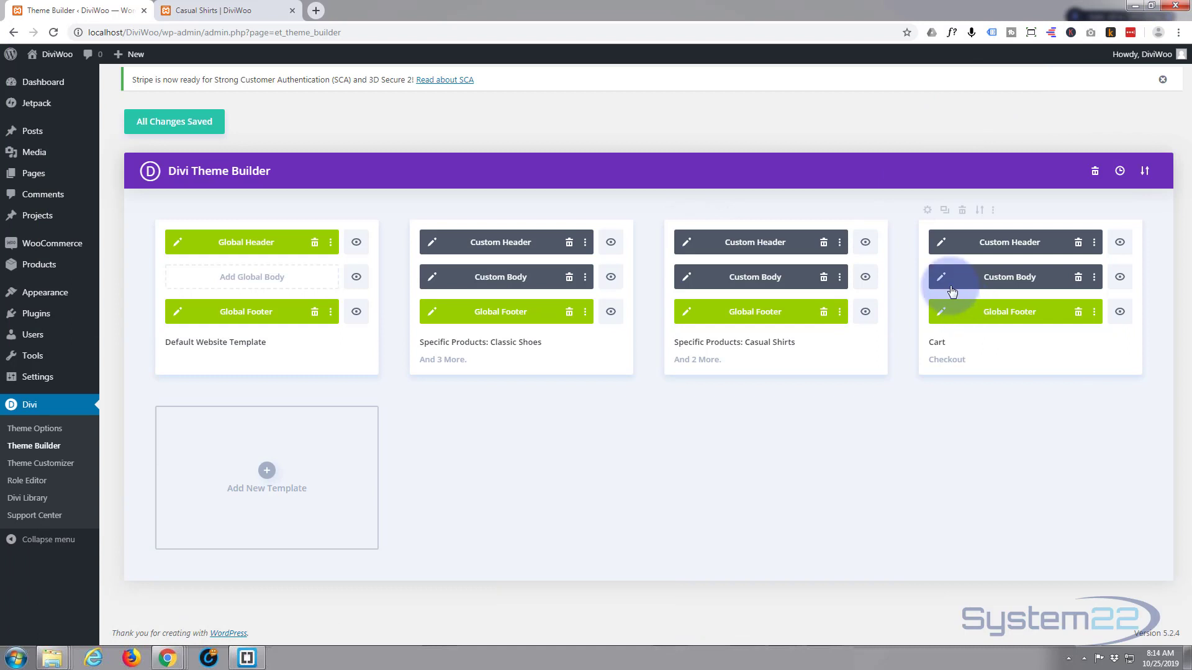
left_click(685, 281)
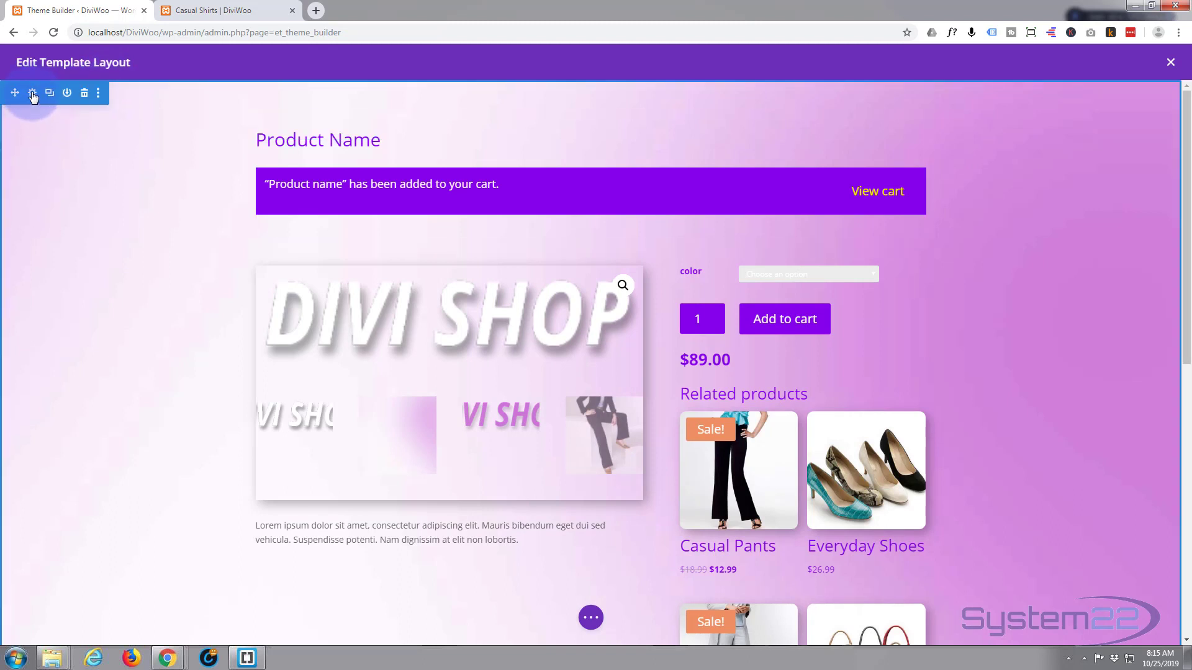
- Set the body section's top padding to 100px in its Spacing options, apply the settings and save the layout
left_click(32, 94)
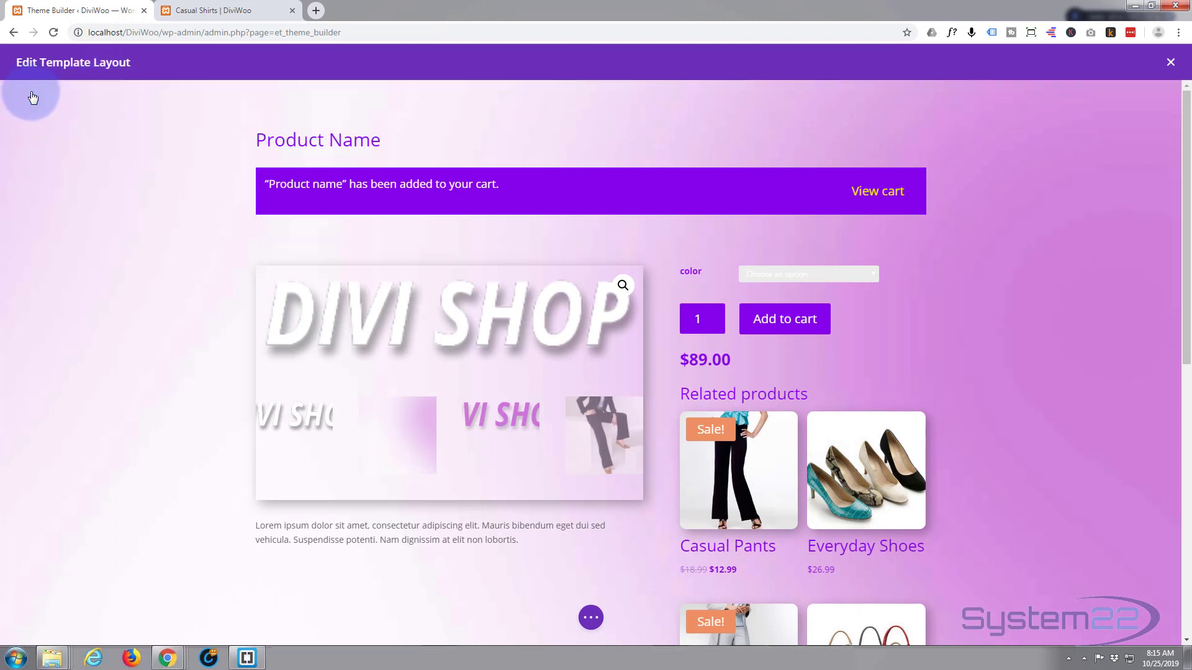
left_click(424, 214)
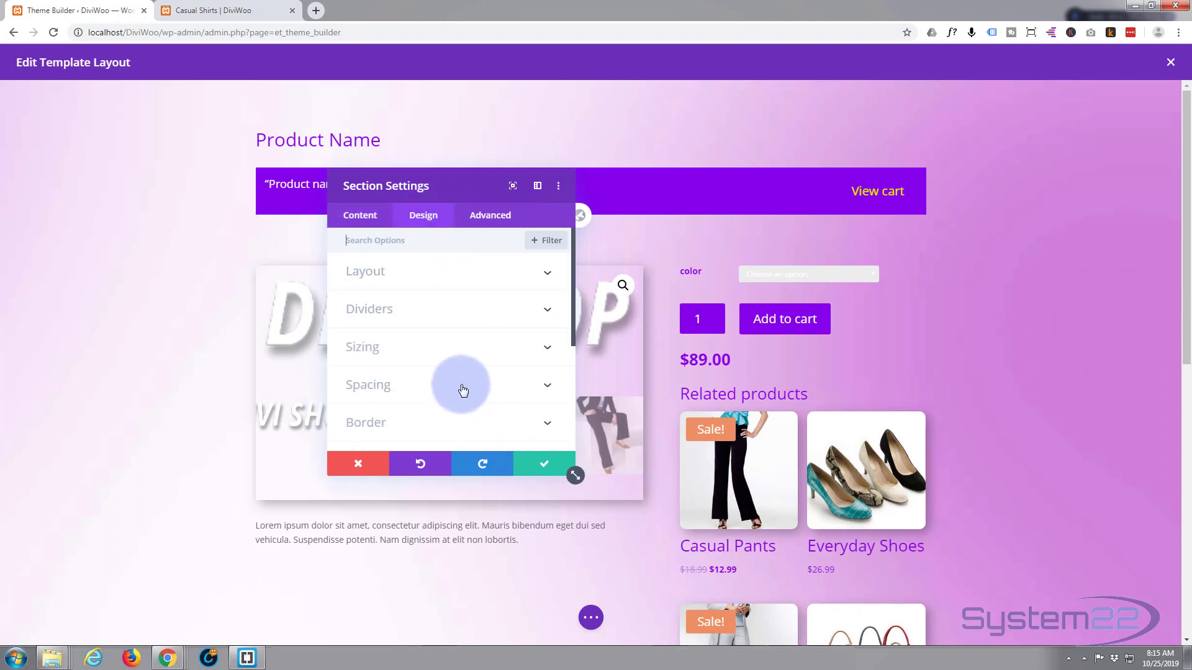
left_click(463, 390)
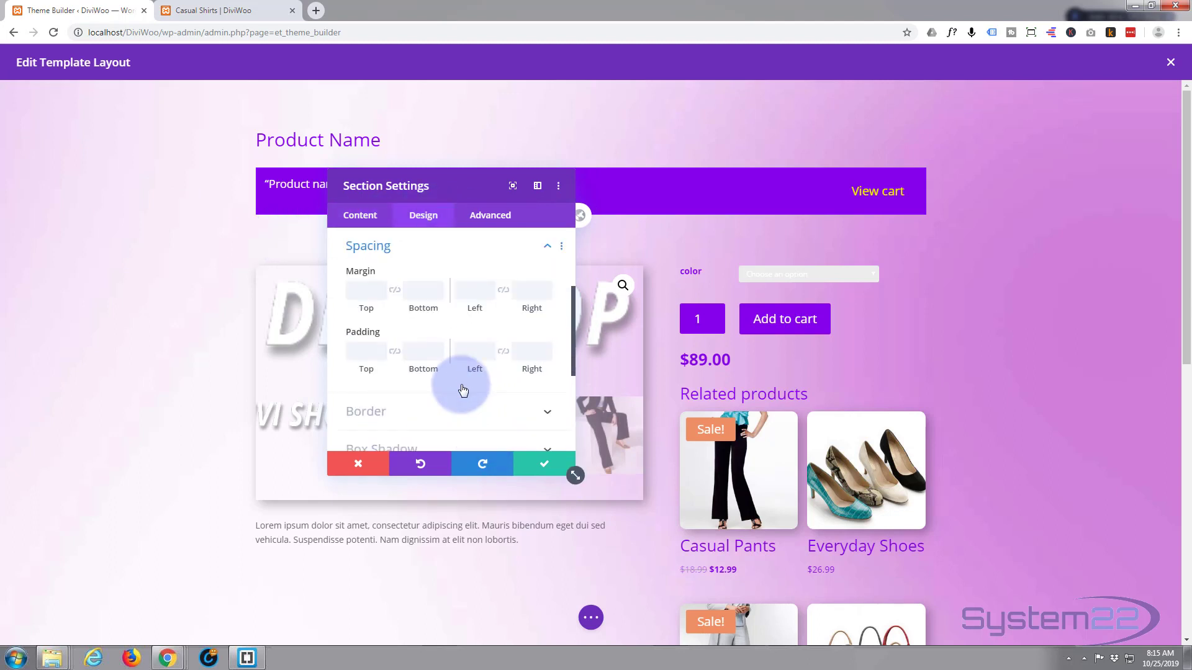
left_click(351, 352)
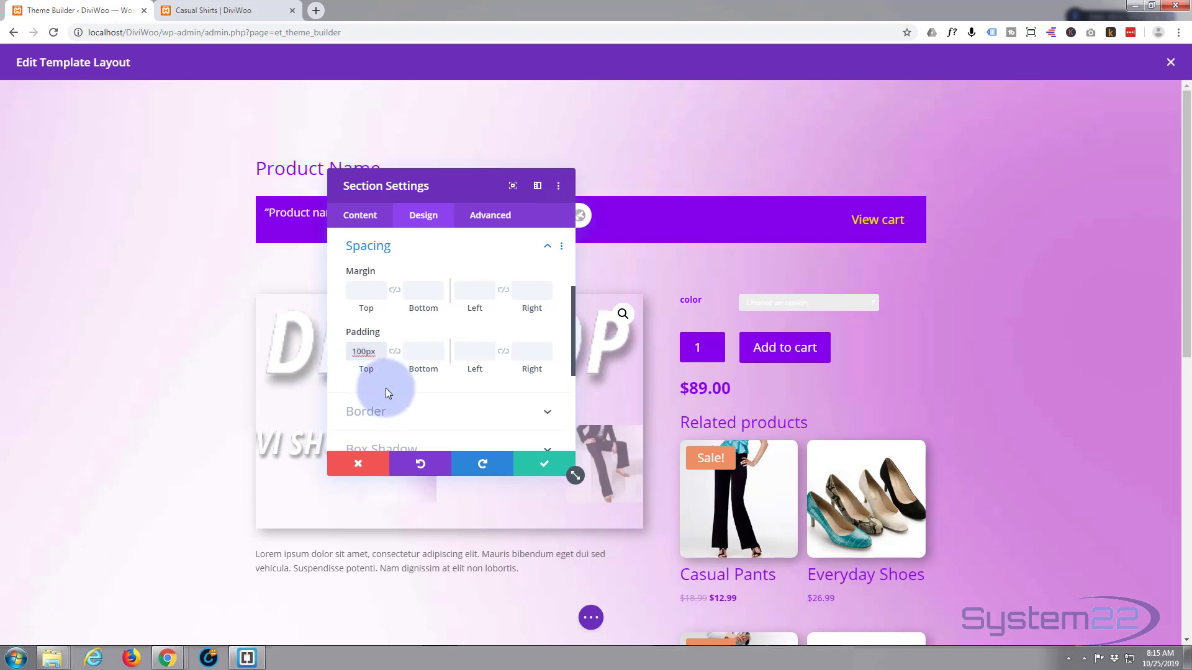
left_click(547, 466)
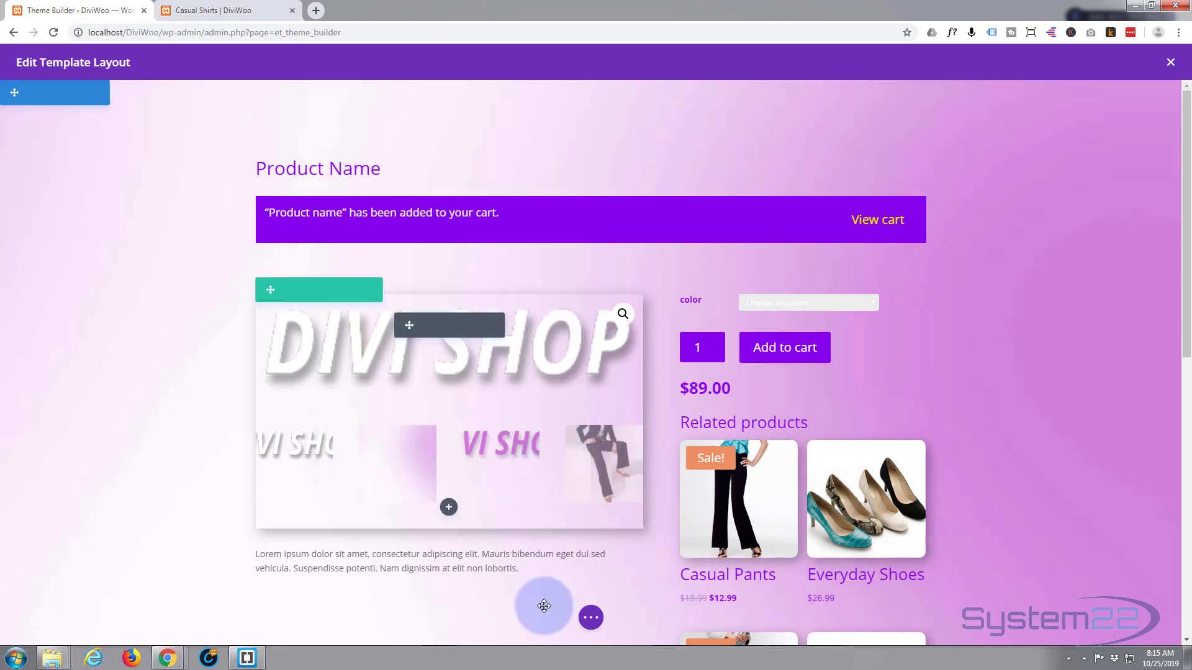
left_click(591, 619)
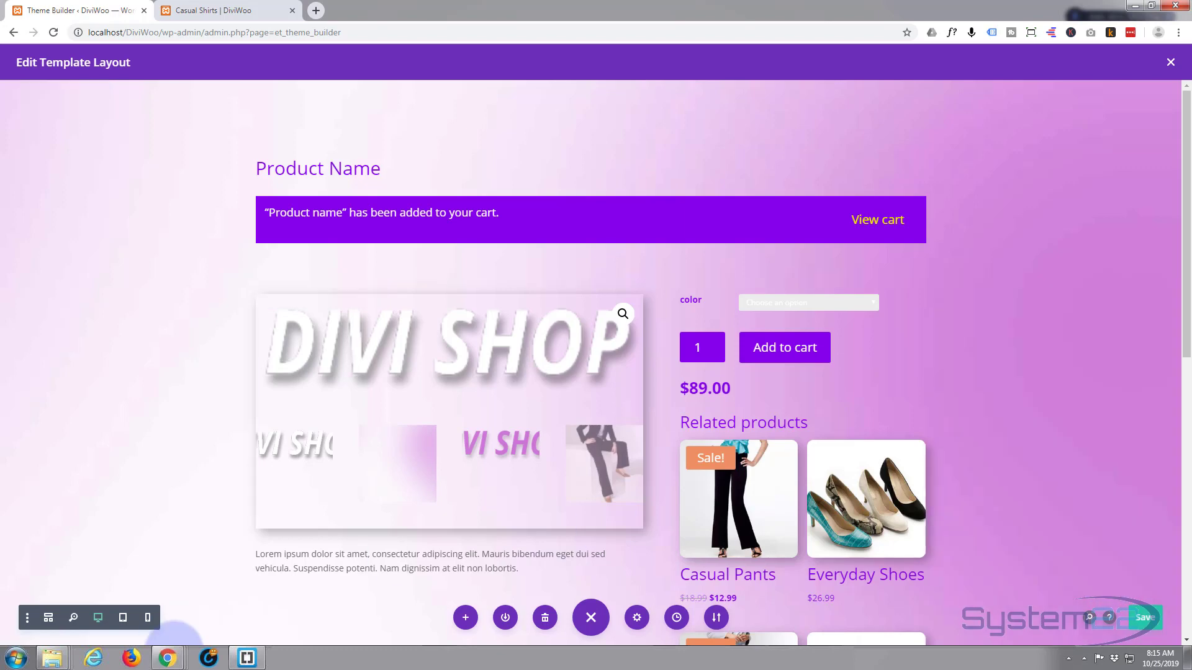
- Reload the Casual Shirts page in the incognito window and check the title's spacing below the fixed header while scrolling
mouse_move(166, 658)
left_click(351, 596)
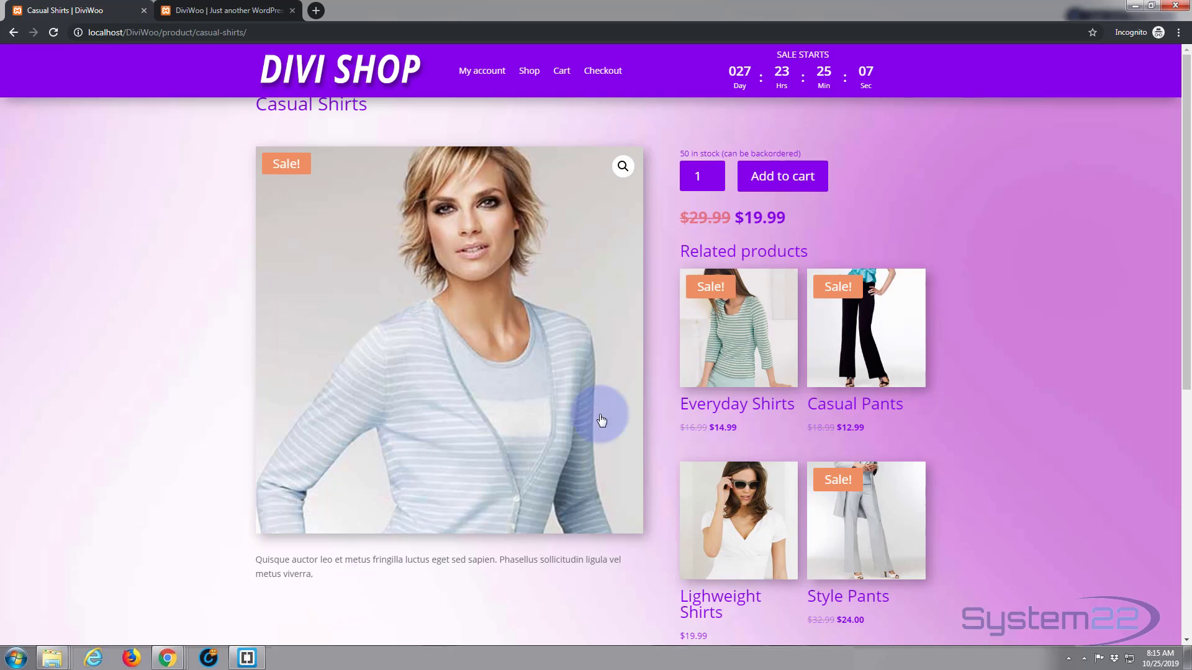
left_click(53, 33)
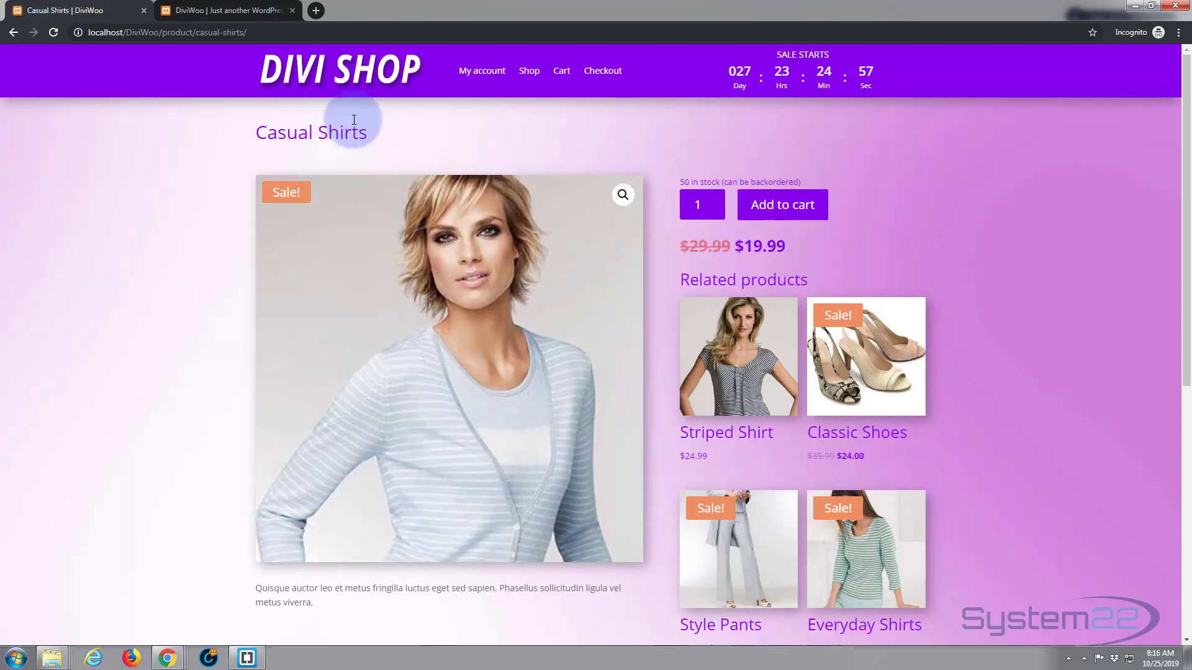
scroll(43, 213, "down", 3)
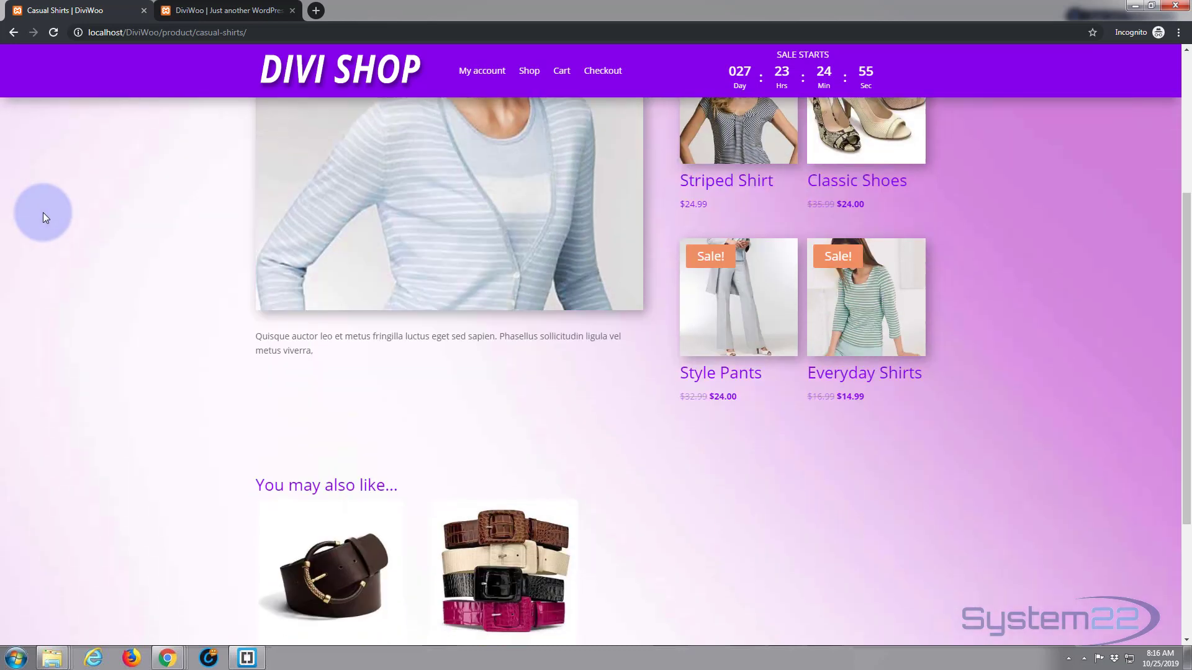
scroll(45, 213, "up", 3)
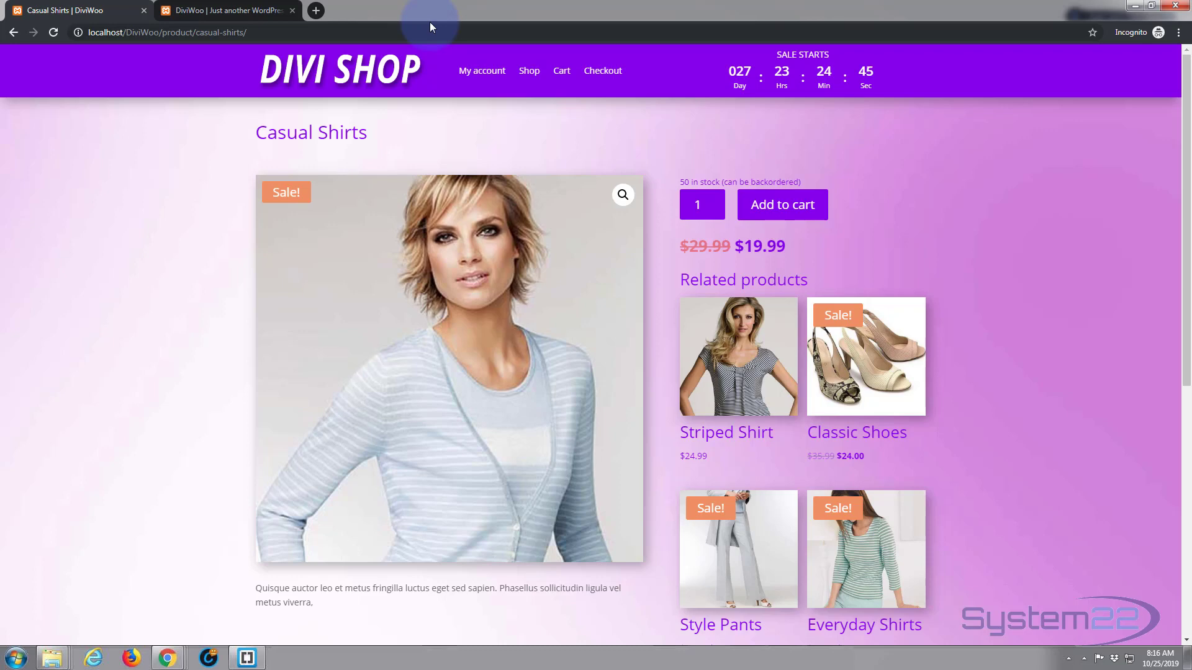
- Preview the Casual Shirts page as an iPad at 100% zoom in the developer tools and check the header while scrolling
key("ctrl+shift+i")
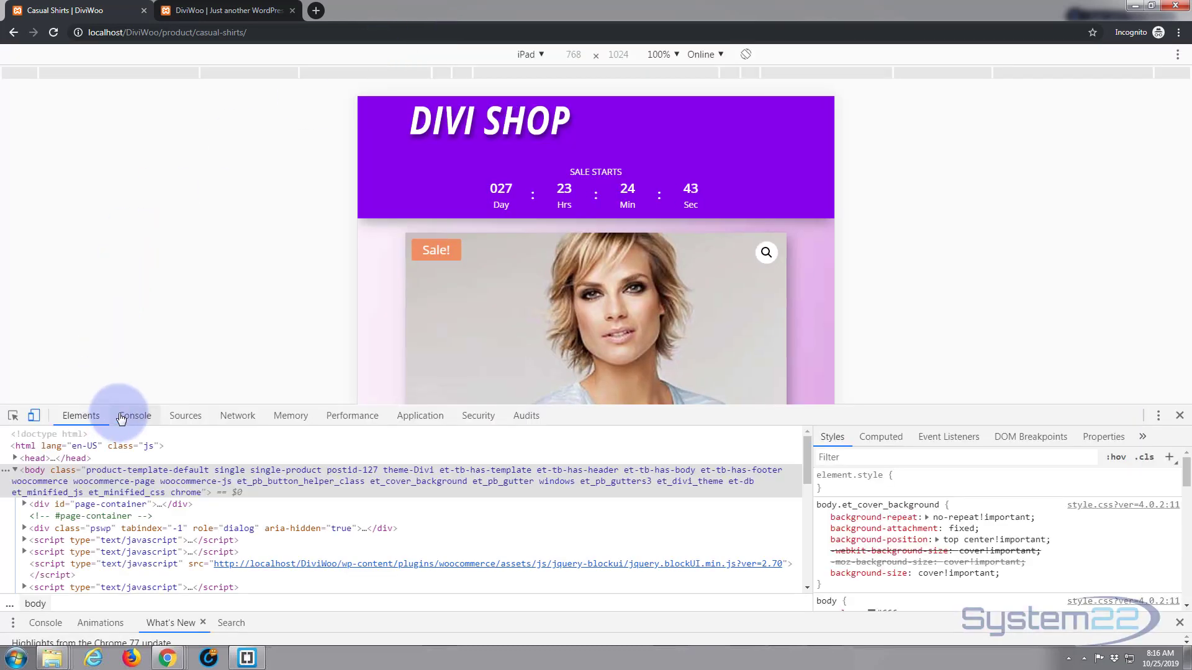
left_click(34, 415)
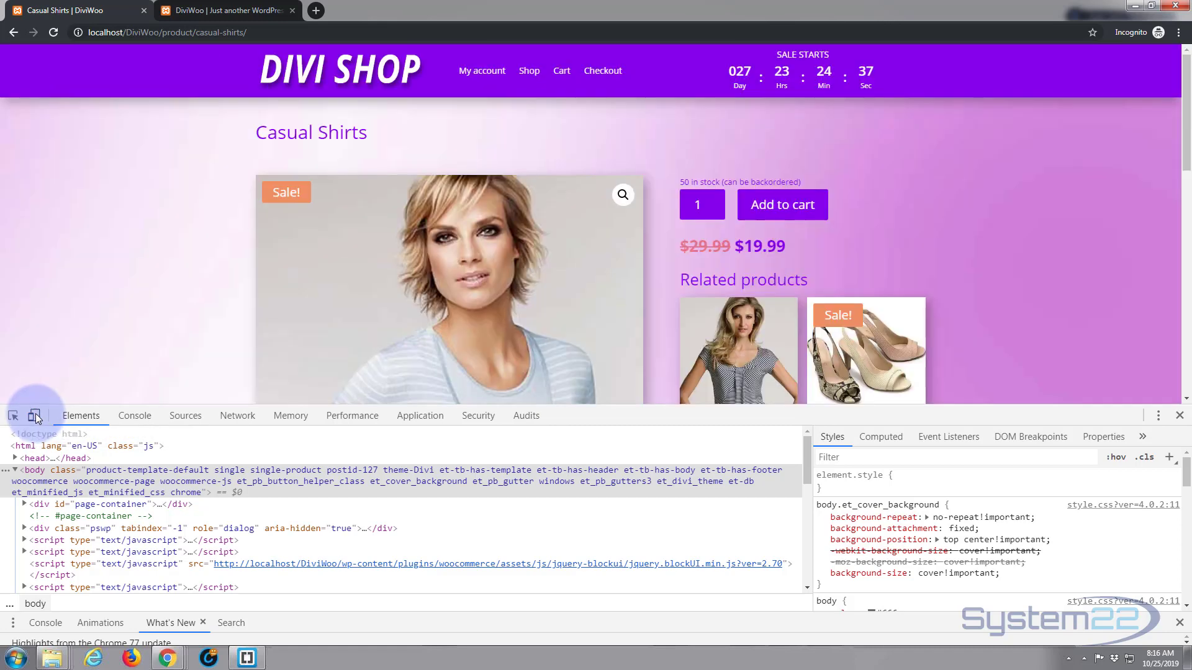
left_click(35, 414)
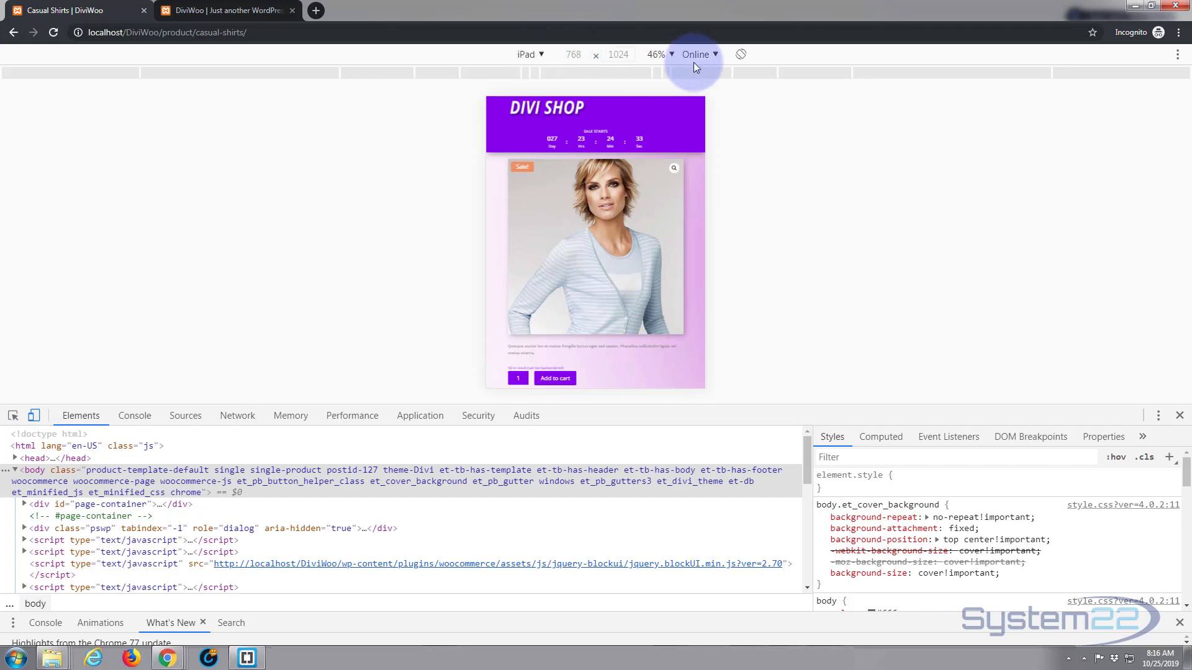
left_click(672, 54)
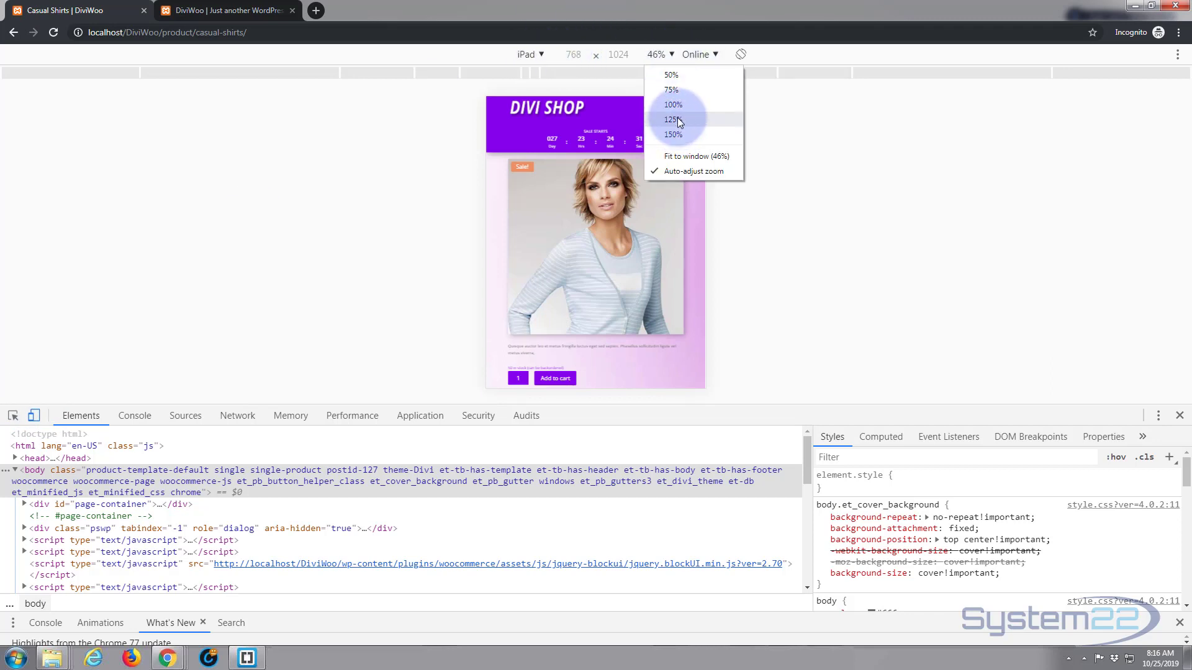
left_click(661, 101)
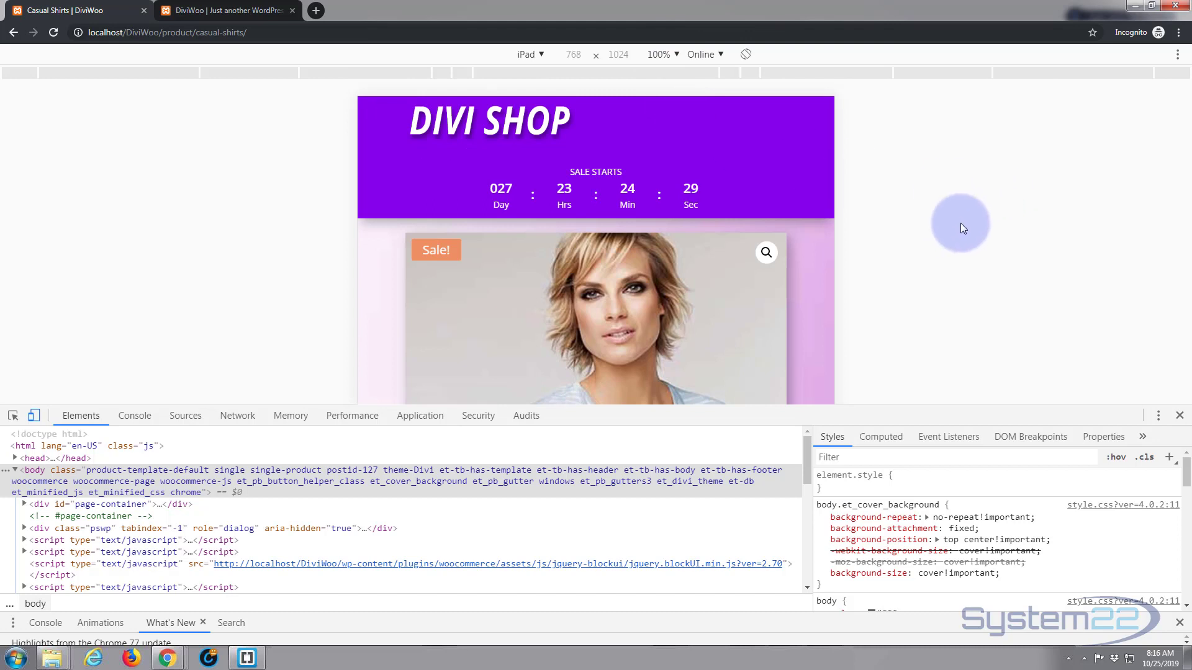
scroll(777, 253, "down", 5)
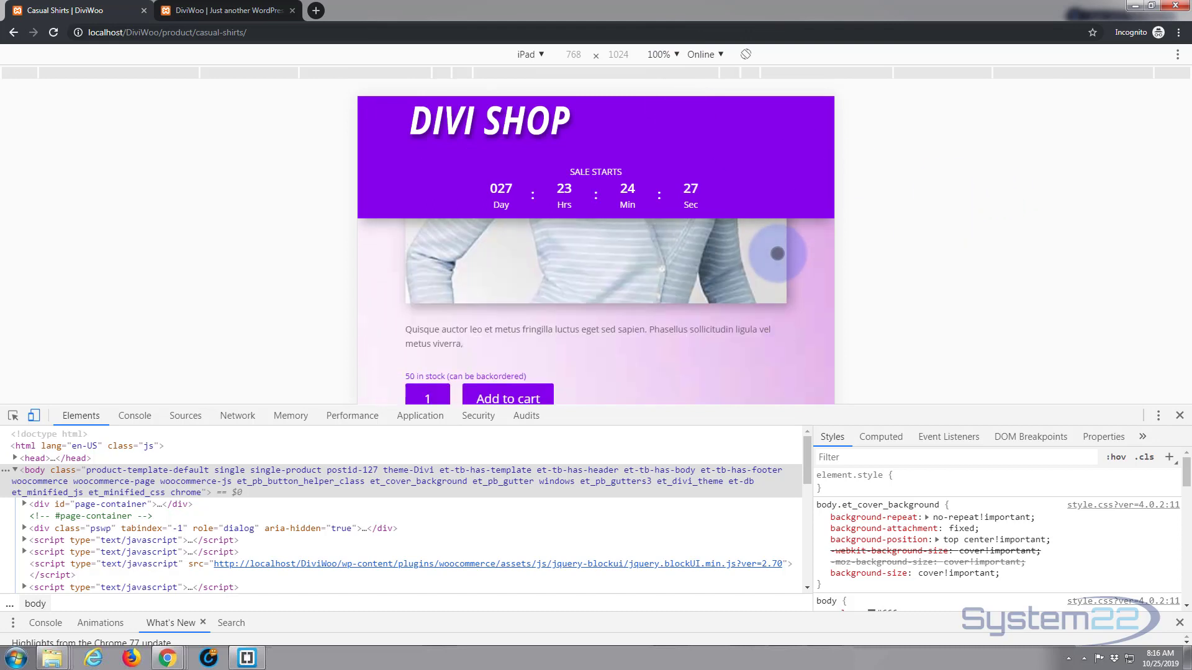
scroll(777, 253, "up", 5)
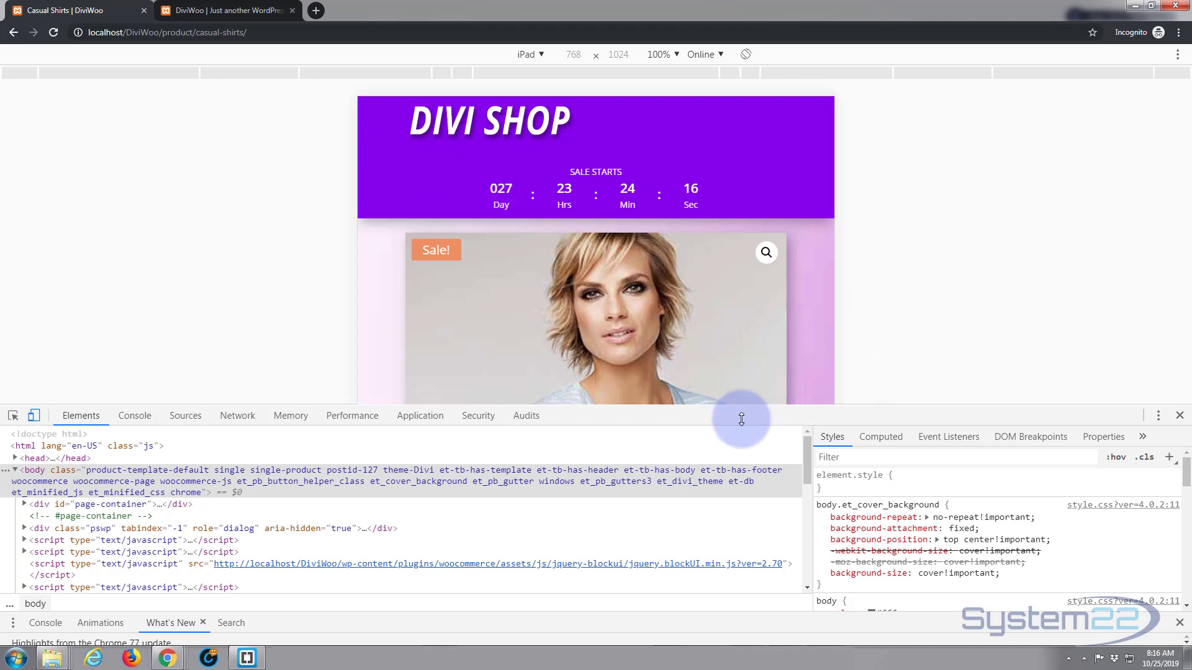
- Enlarge the device preview, check the header on an iPhone X at 100% zoom, and return to the Theme Builder
left_click_drag(740, 410, 731, 566)
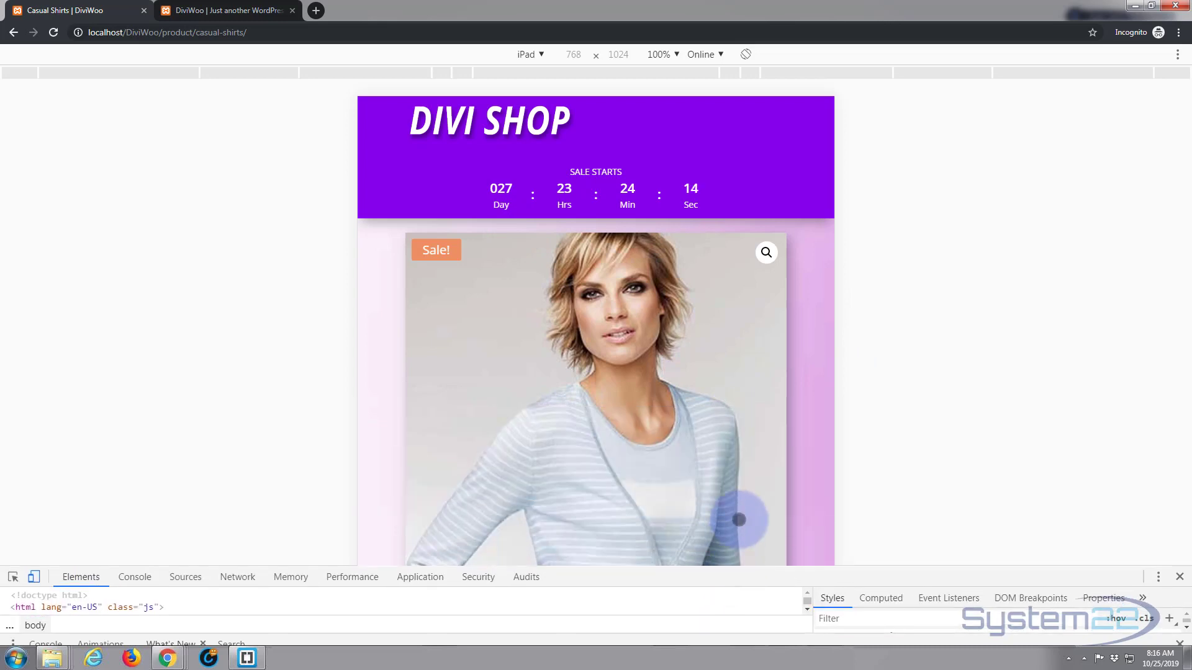
left_click(540, 53)
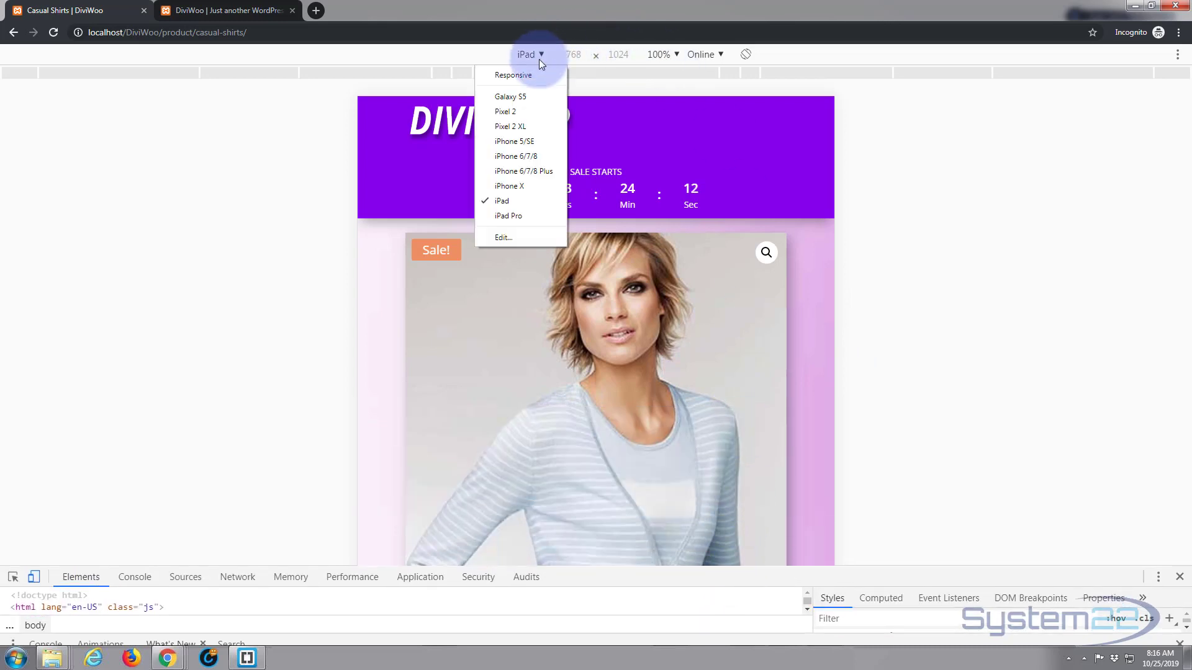
left_click(526, 184)
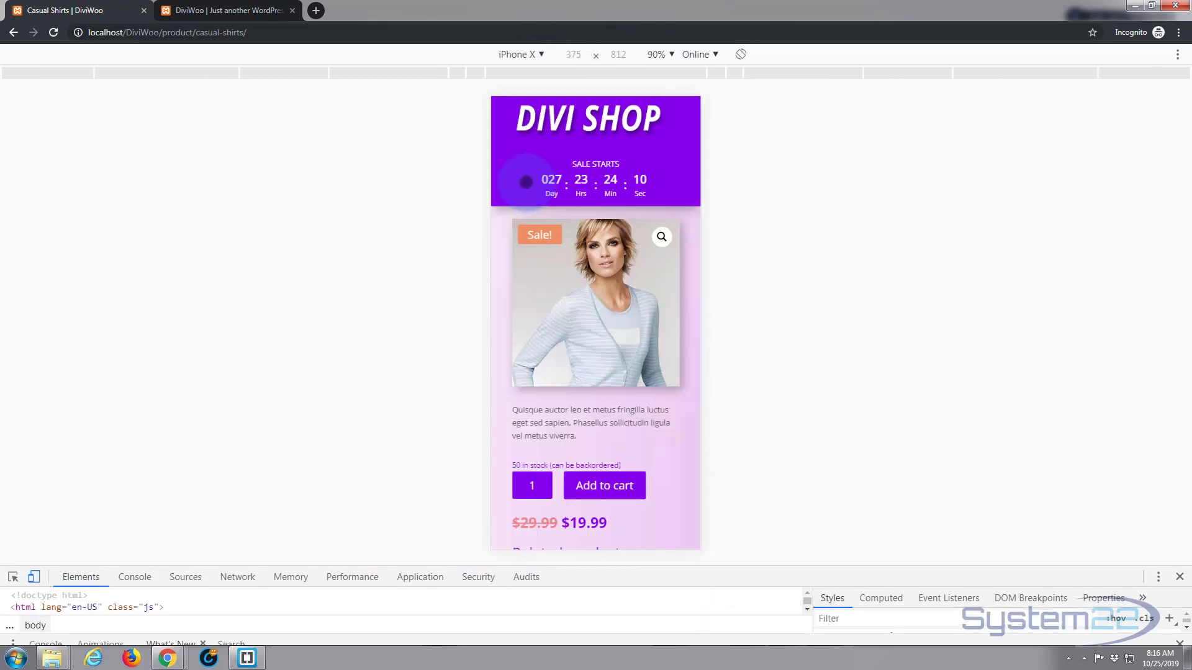
left_click(671, 54)
left_click(676, 107)
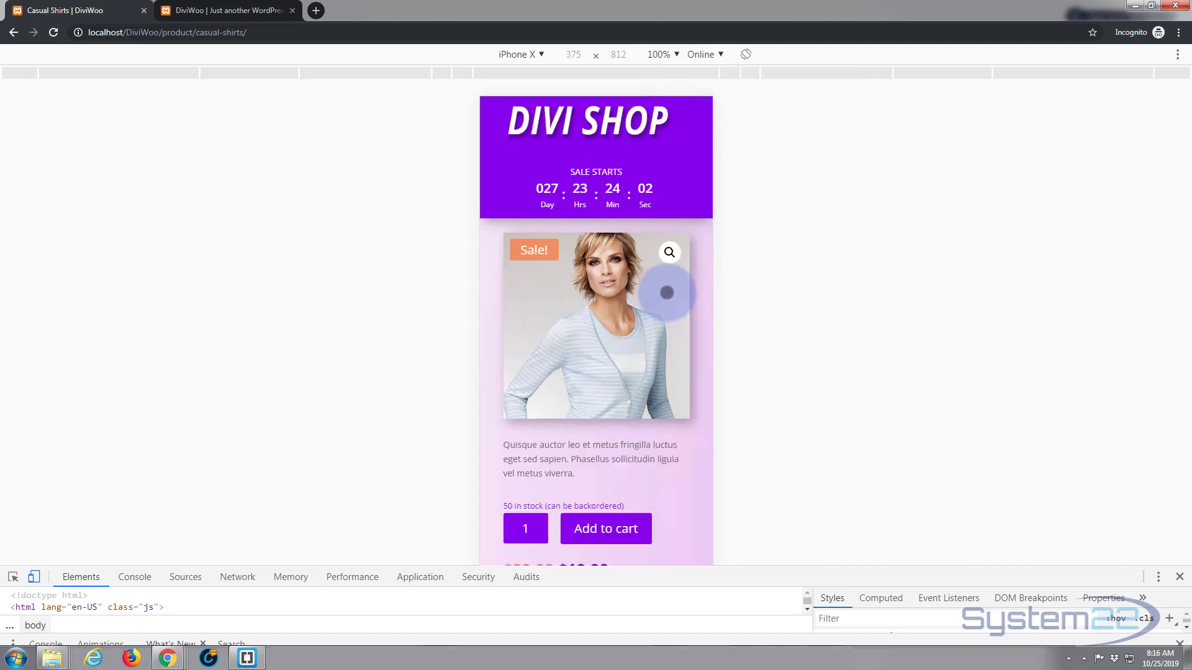
scroll(667, 293, "down", 8)
scroll(668, 292, "up", 8)
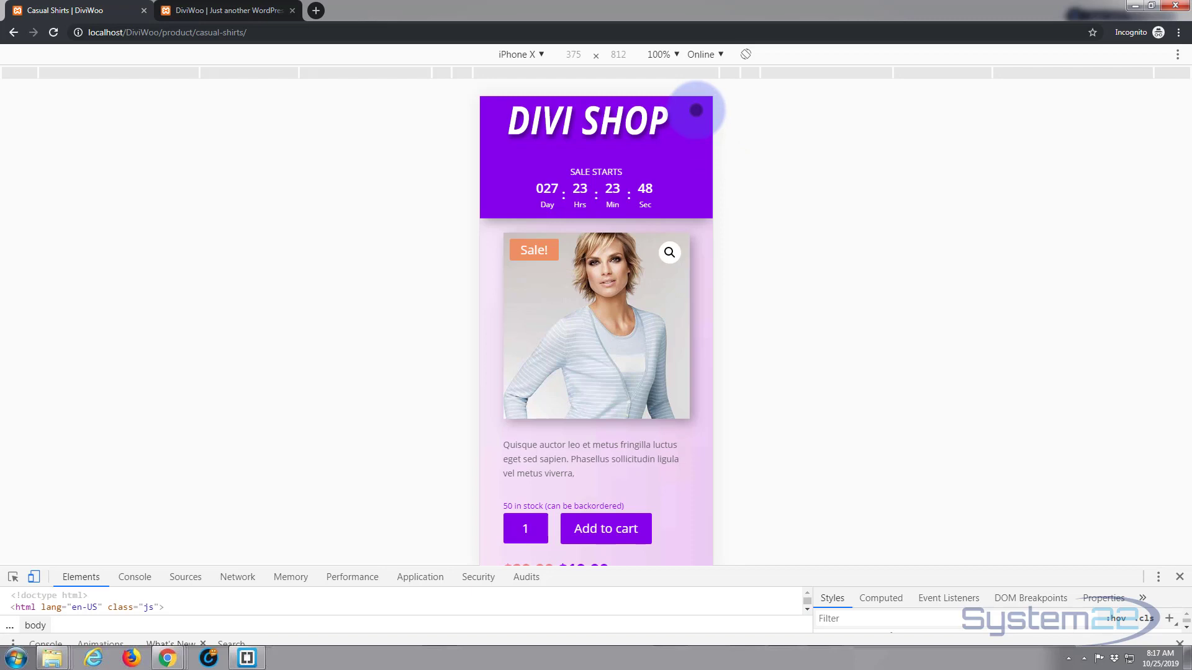
left_click(1180, 574)
left_click(1136, 6)
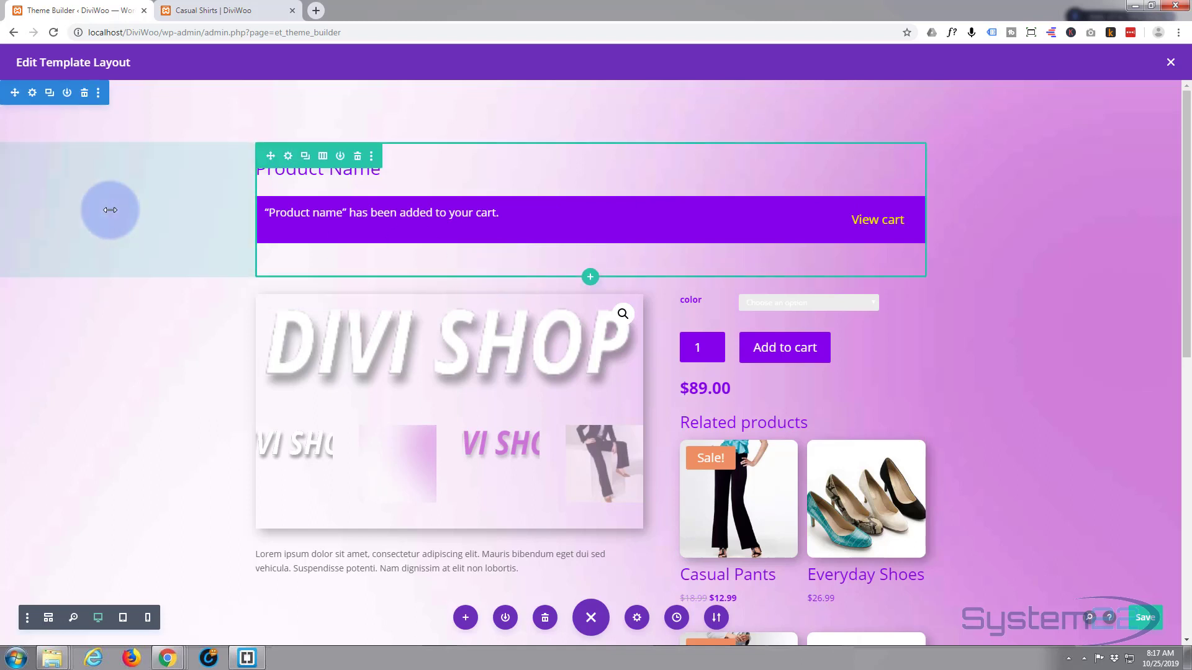
- Reopen the body section's Spacing options and enable separate desktop, tablet and phone values for its padding
left_click(32, 94)
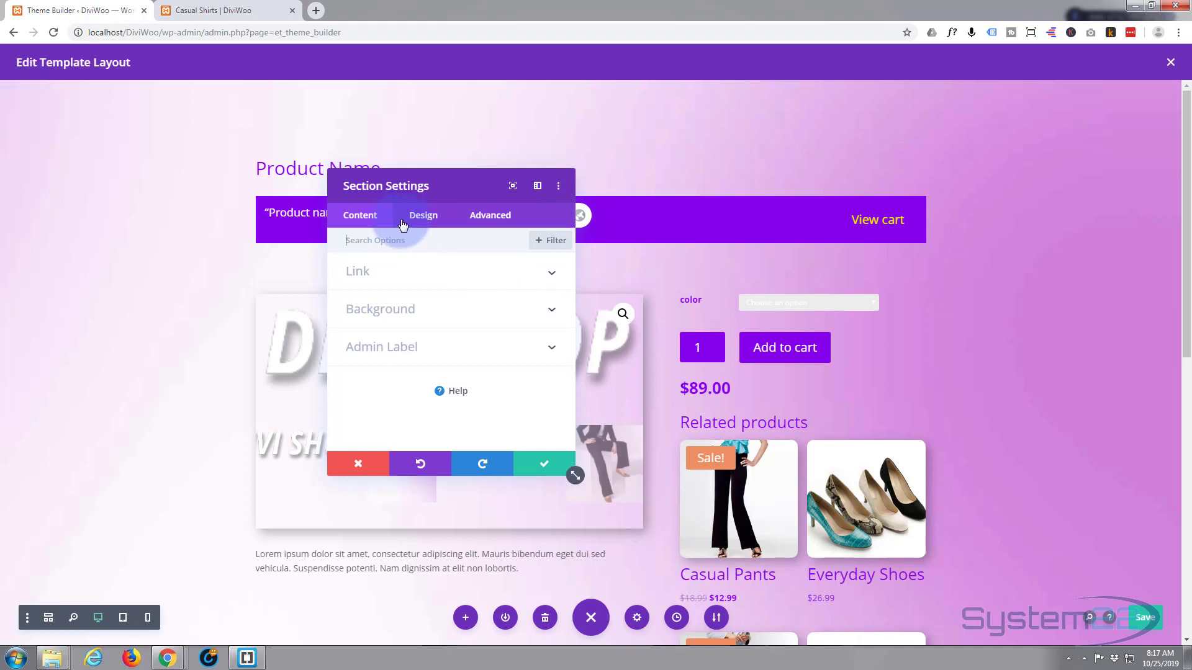
left_click(427, 217)
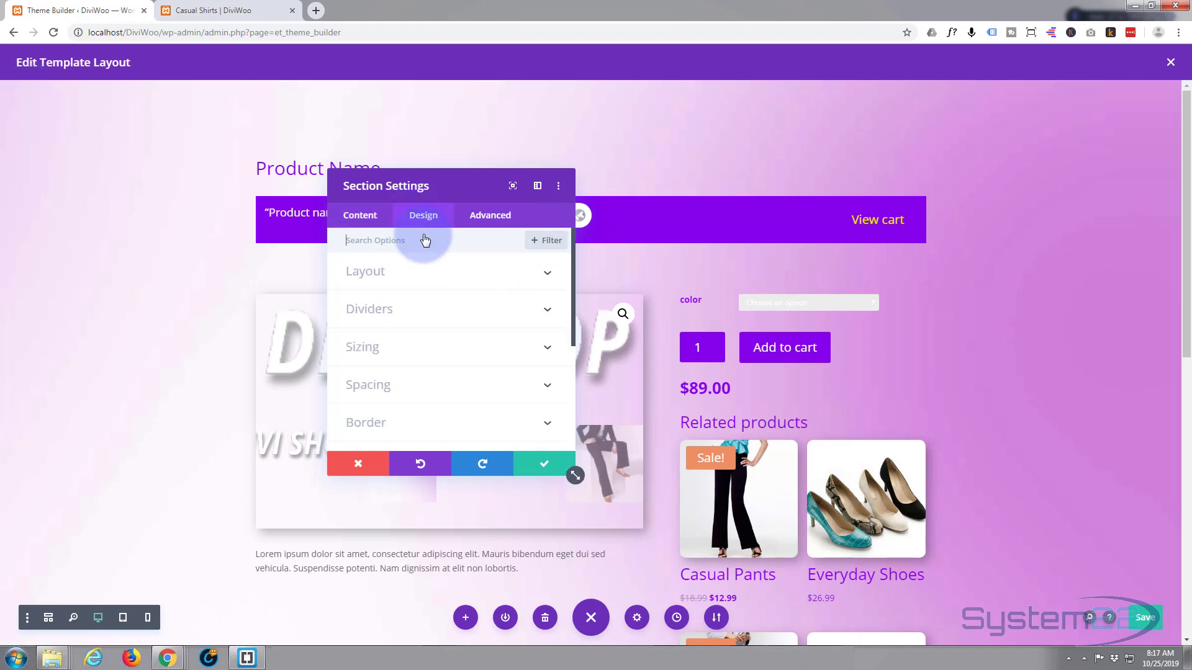
left_click(437, 388)
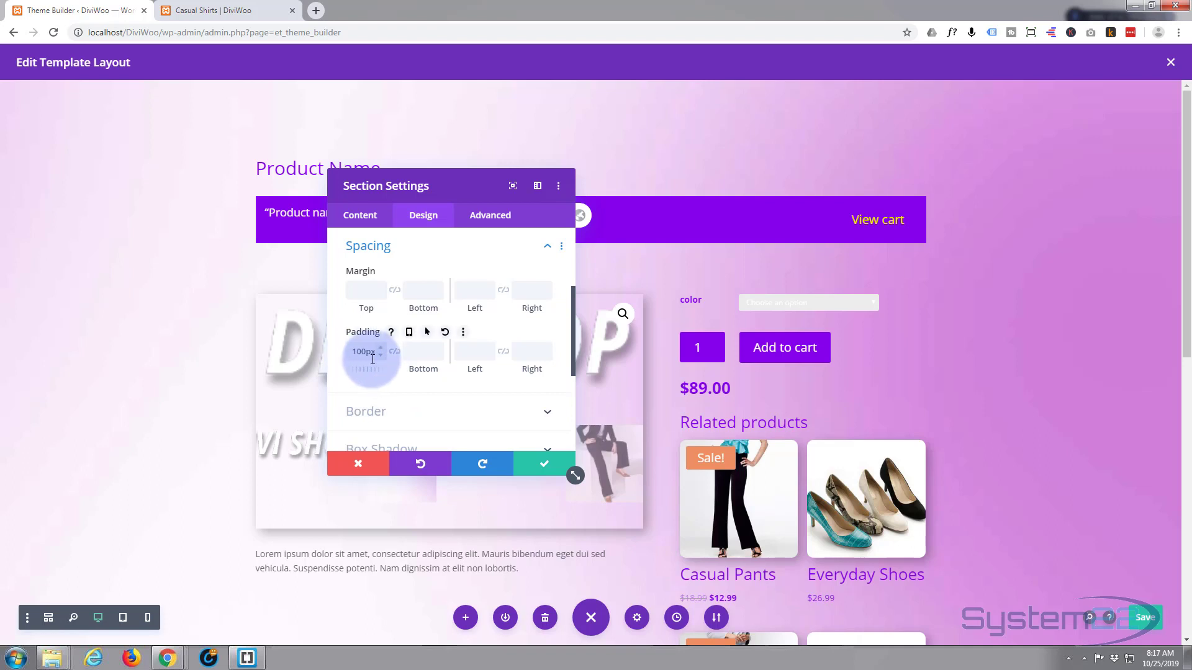
left_click(414, 346)
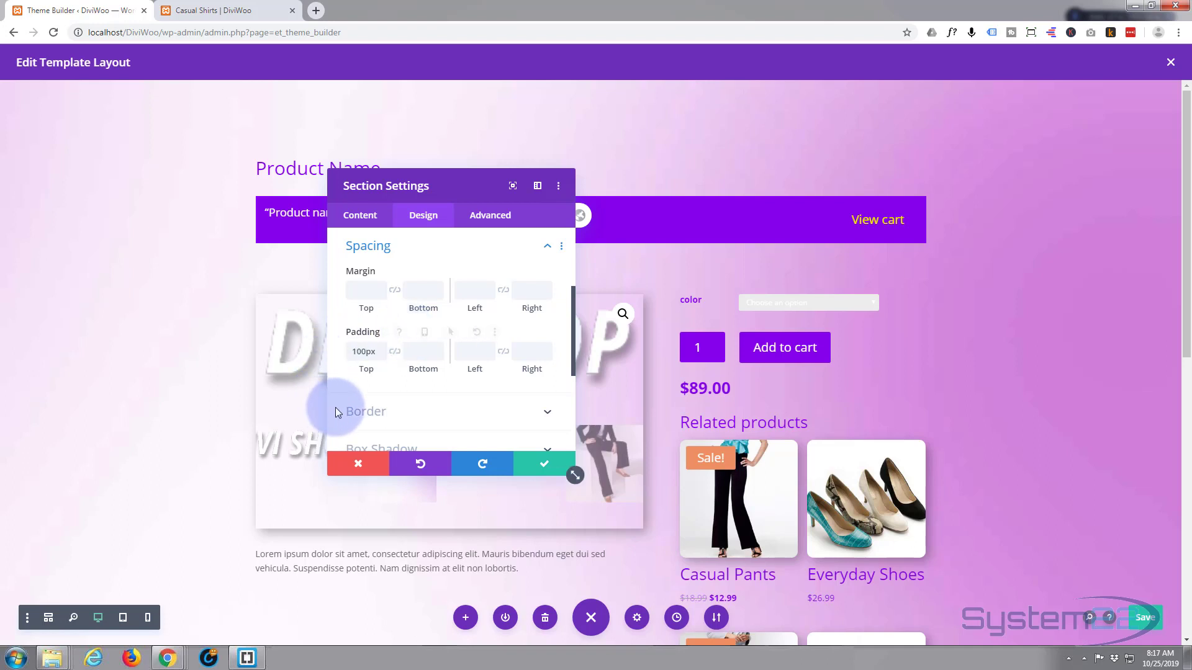
mouse_move(368, 335)
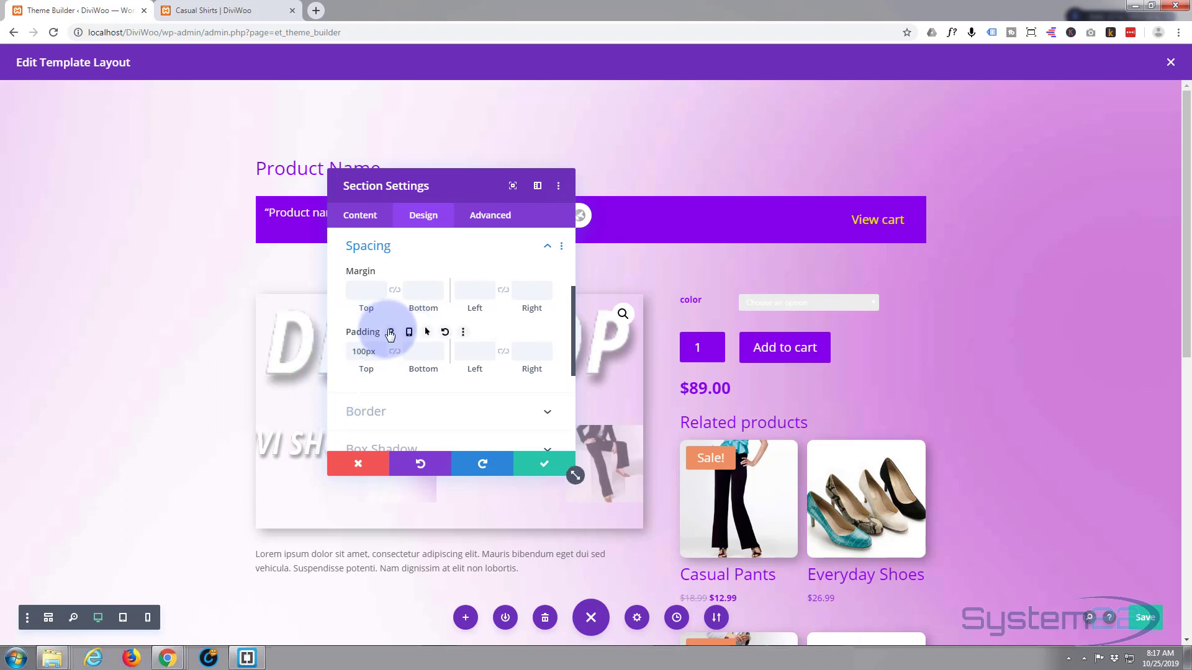
left_click(413, 335)
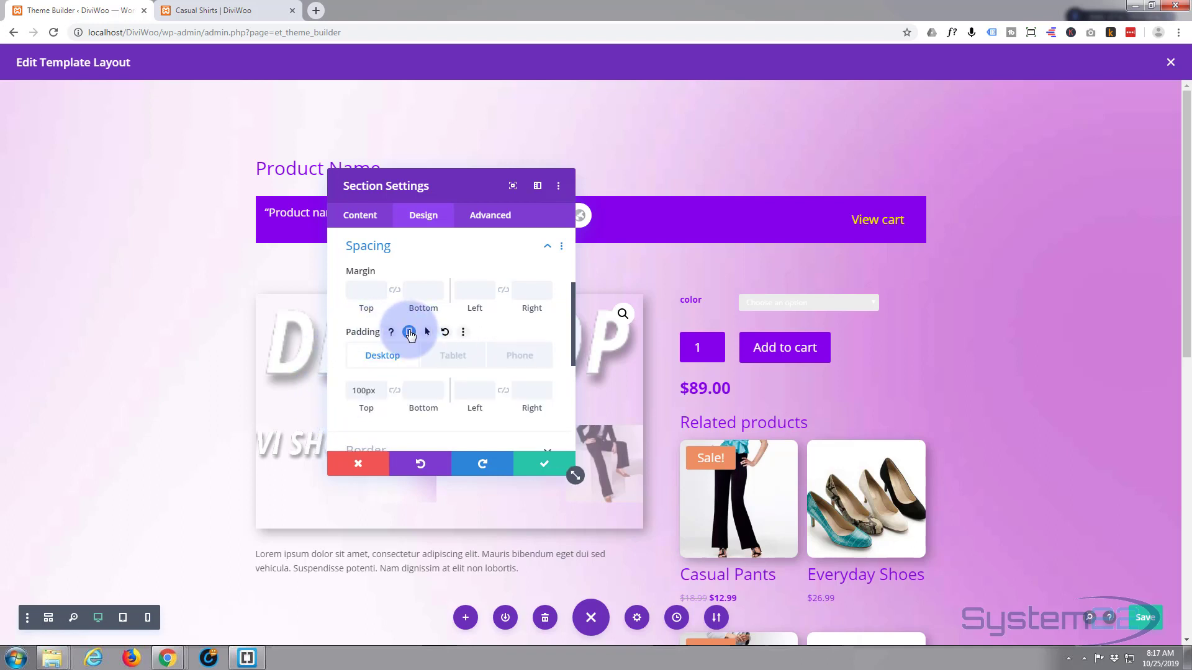
left_click(369, 392)
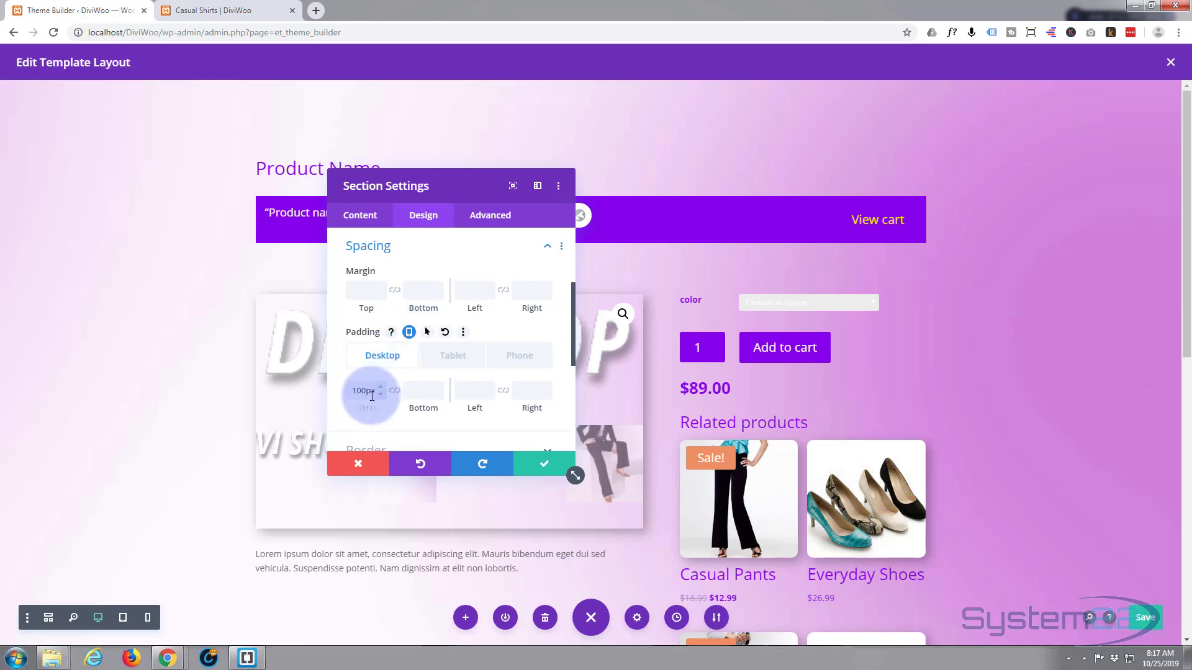
- Set the section's tablet top padding to 200px and check the phone padding
left_click(457, 360)
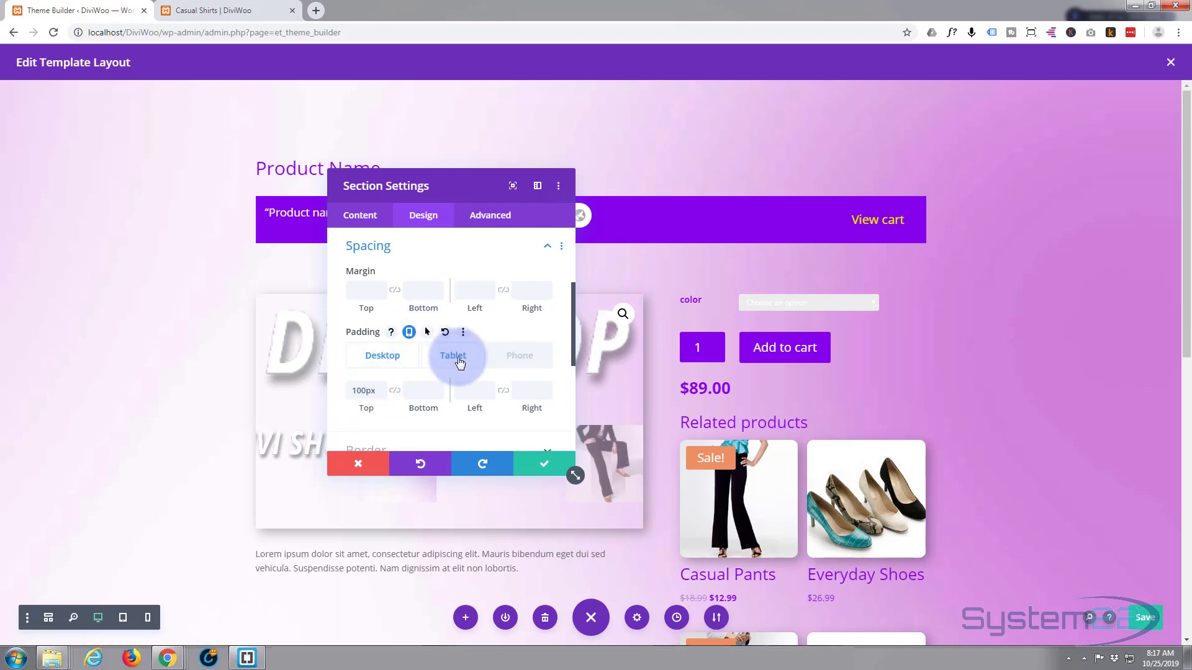
left_click(361, 390)
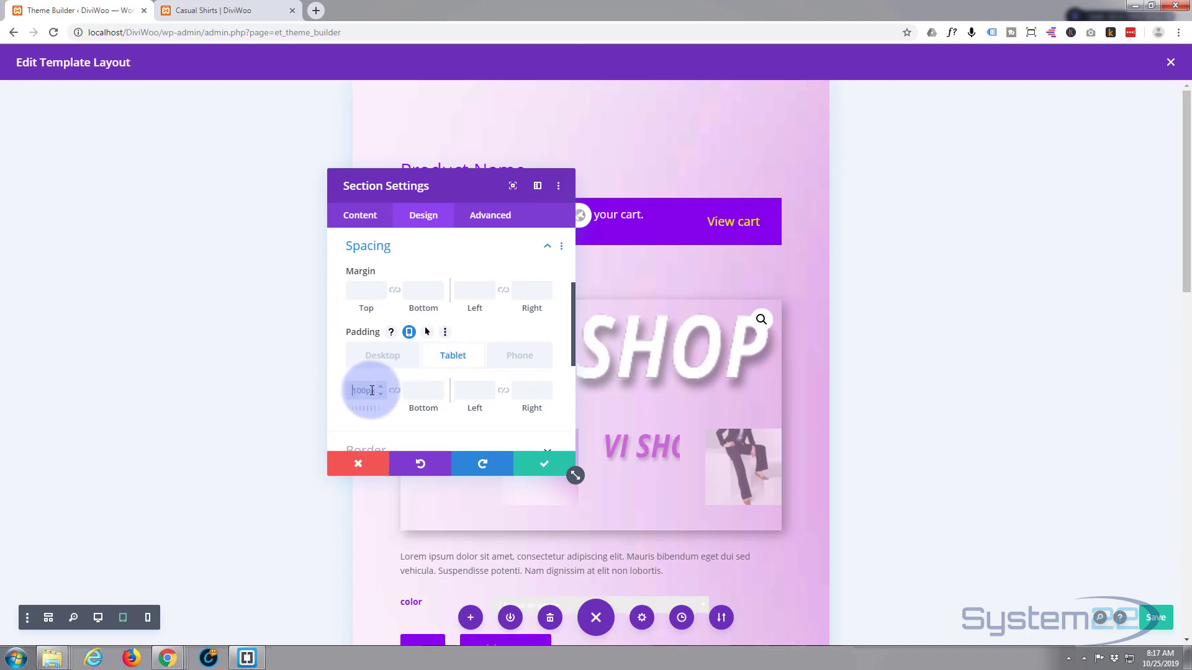
type("200")
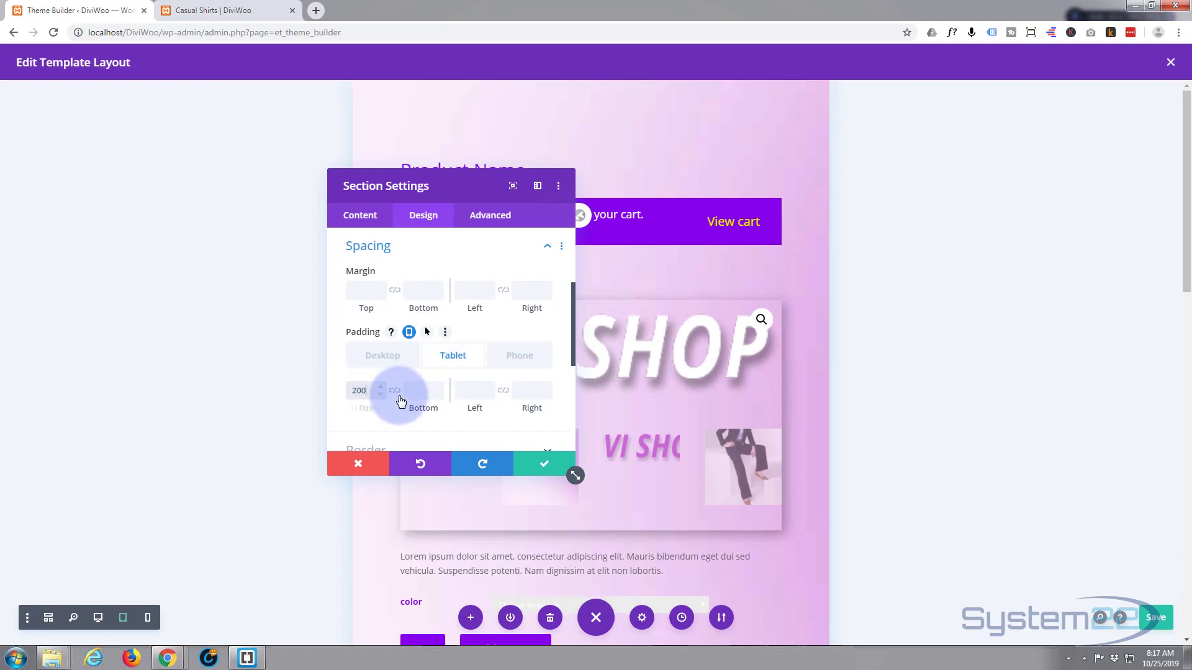
left_click(400, 411)
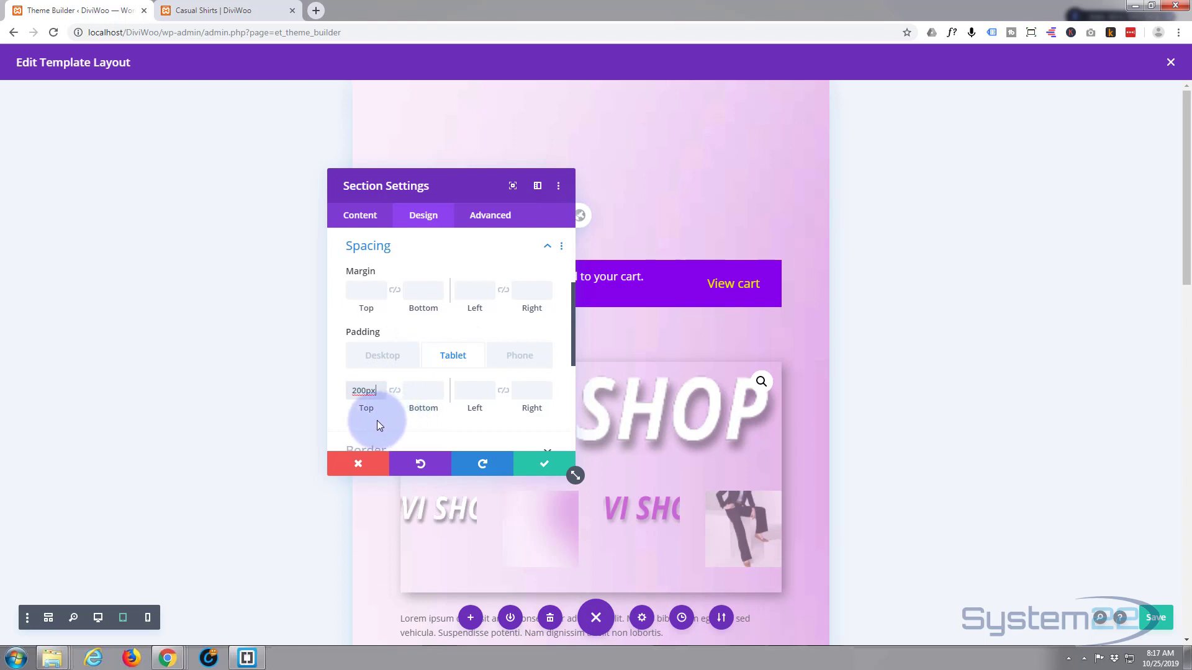
left_click(522, 355)
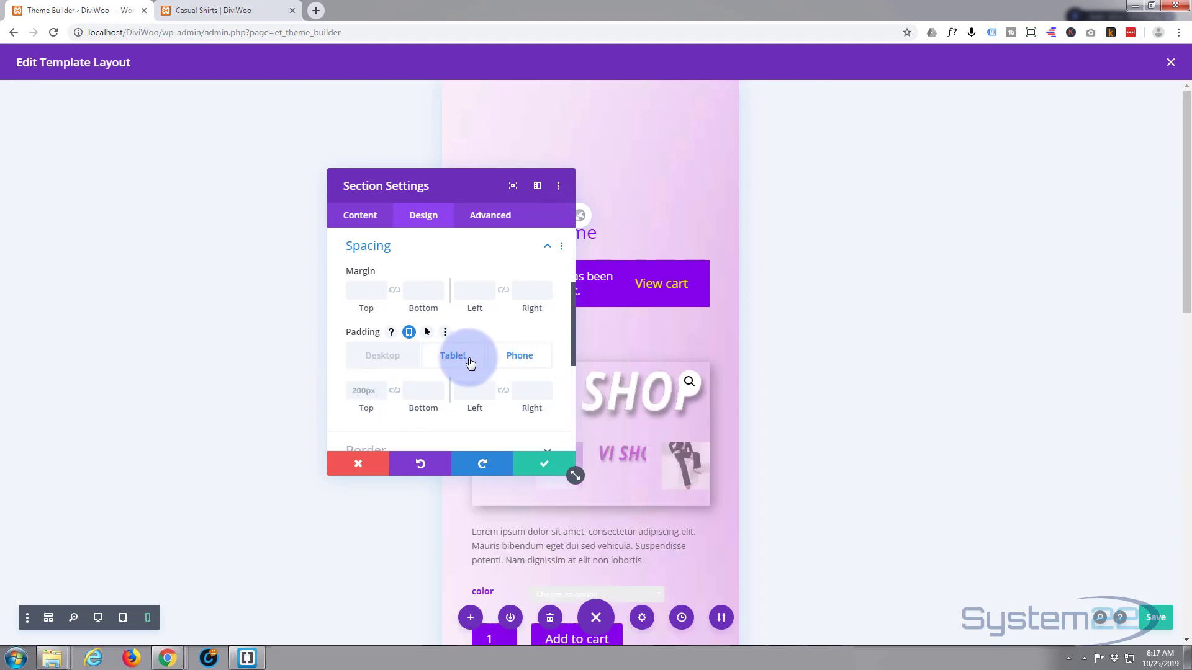
- Apply the body section's padding settings, then reload the Casual Shirts page in the incognito window and check its desktop header while scrolling
left_click(544, 463)
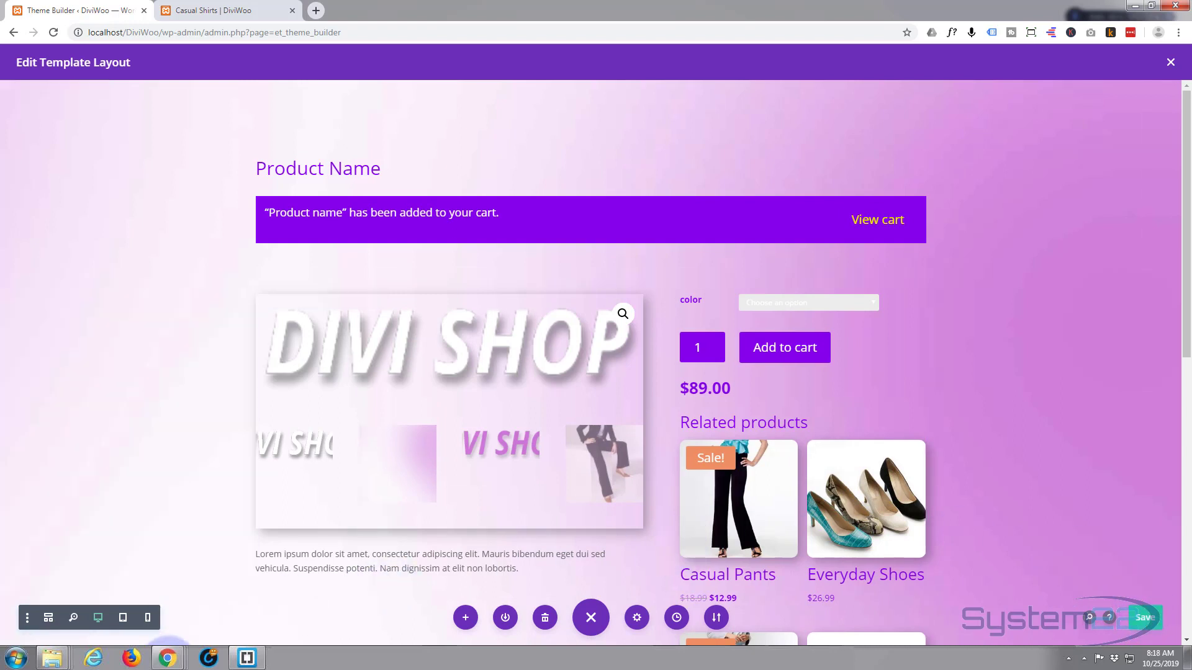
mouse_move(166, 657)
left_click(372, 591)
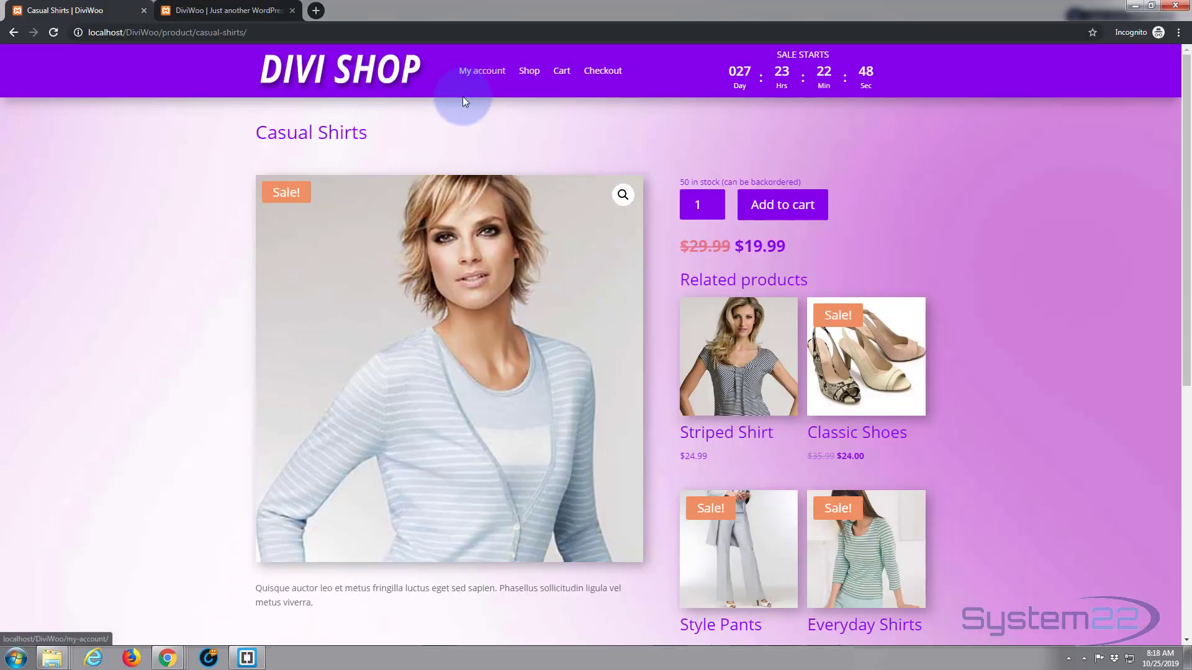
left_click(53, 33)
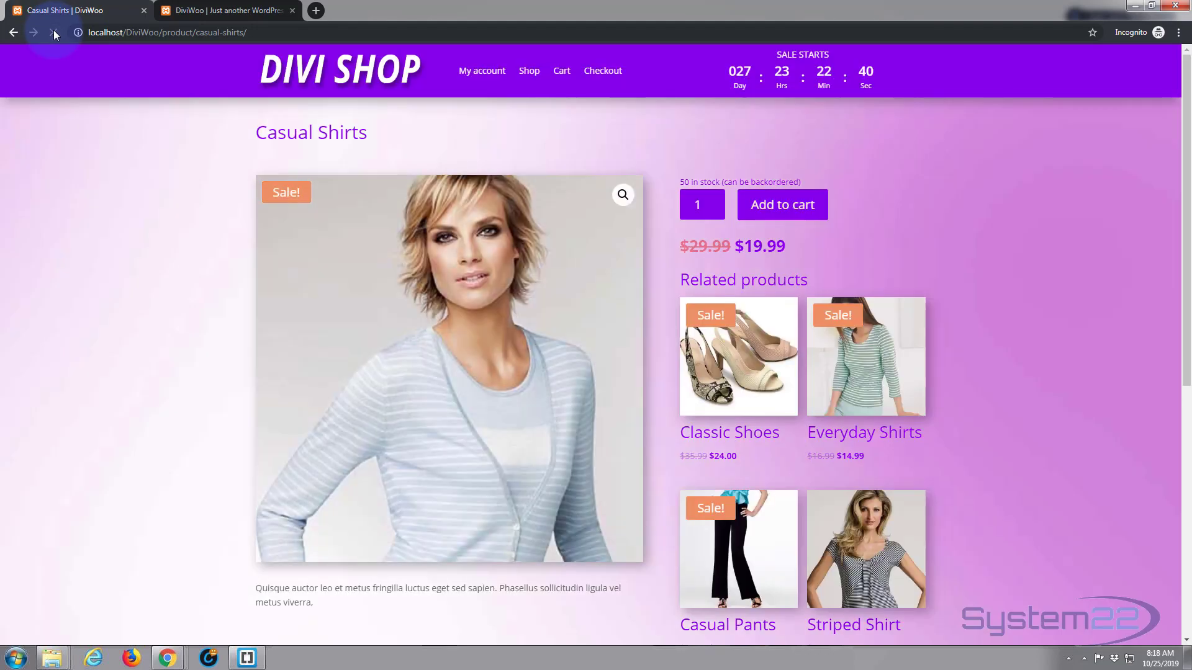
scroll(130, 305, "down", 4)
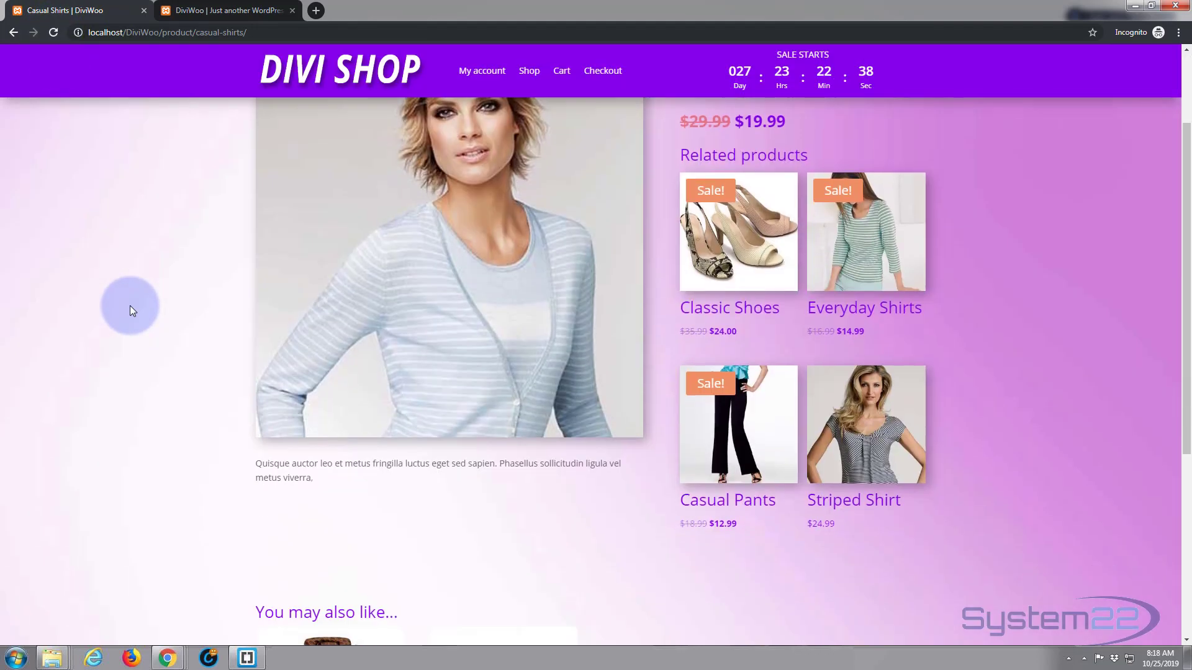
scroll(129, 305, "up", 4)
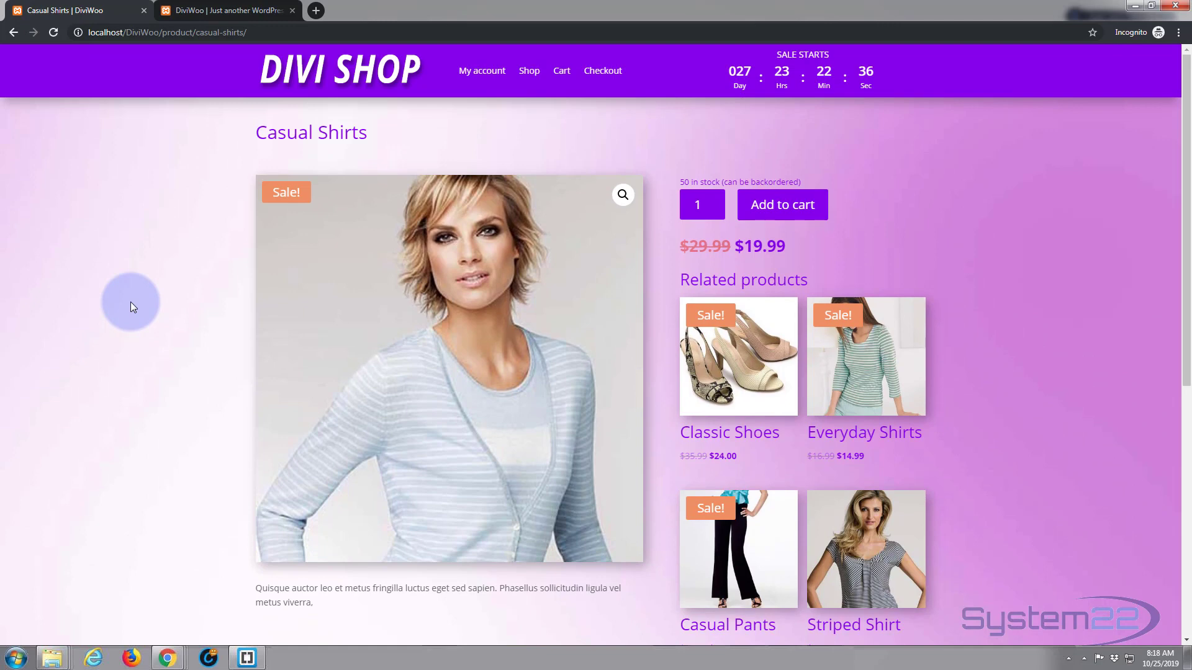
- Preview the Casual Shirts page as an iPhone X in the developer tools and check the header while scrolling
key("ctrl+shift+i")
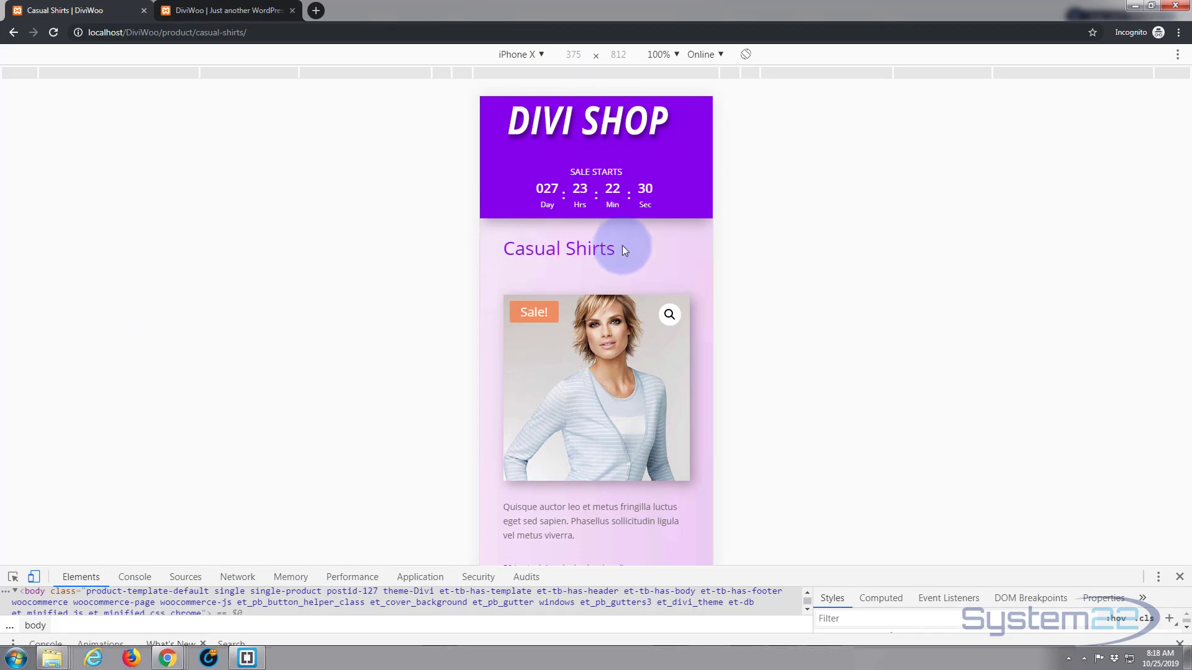
scroll(636, 241, "down", 10)
scroll(636, 241, "up", 10)
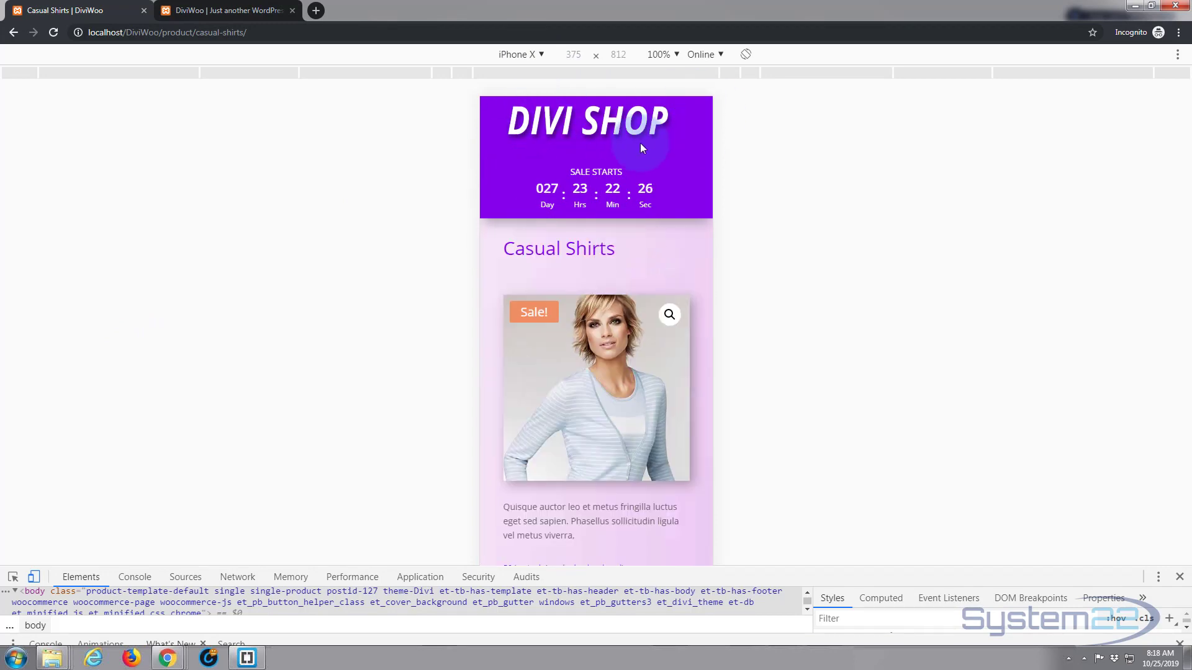
- Switch the device preview to an iPad at 100% zoom and check the spacing below the header while scrolling
left_click(539, 50)
left_click(515, 197)
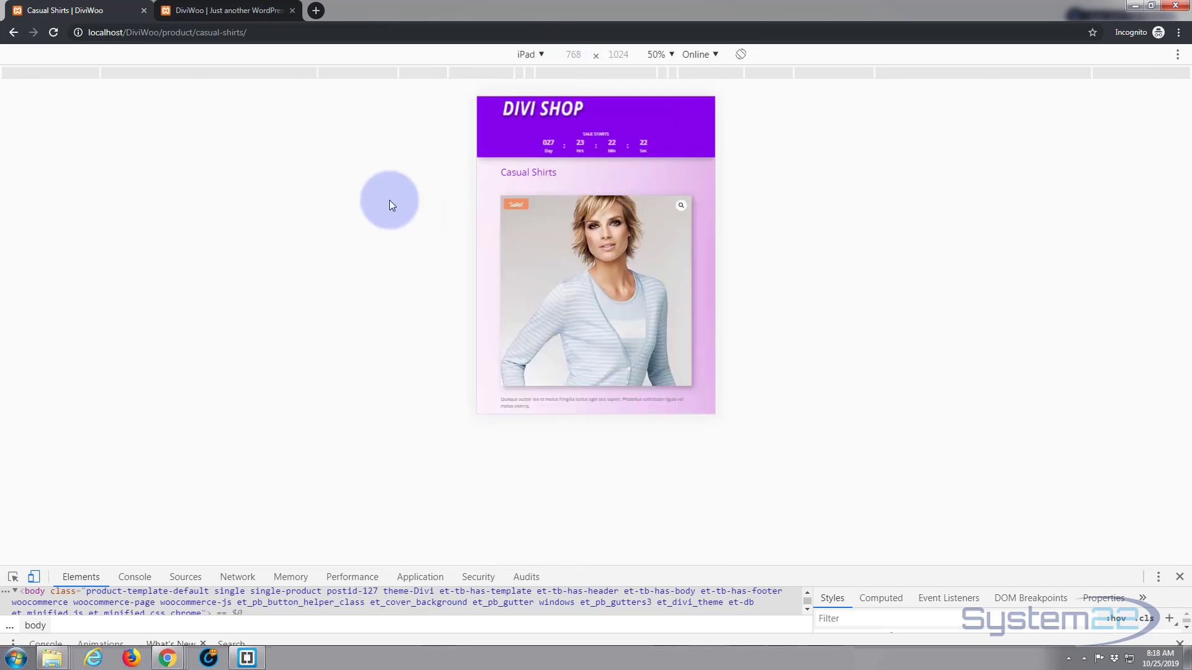
left_click(672, 54)
left_click(687, 107)
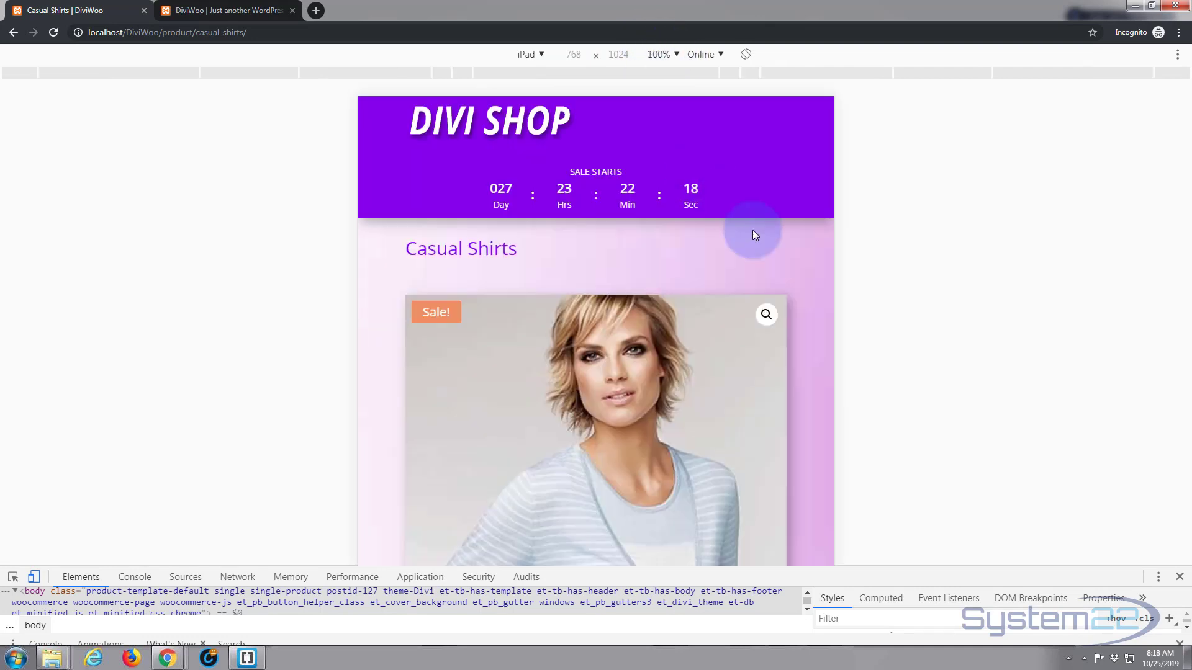
scroll(588, 246, "down", 7)
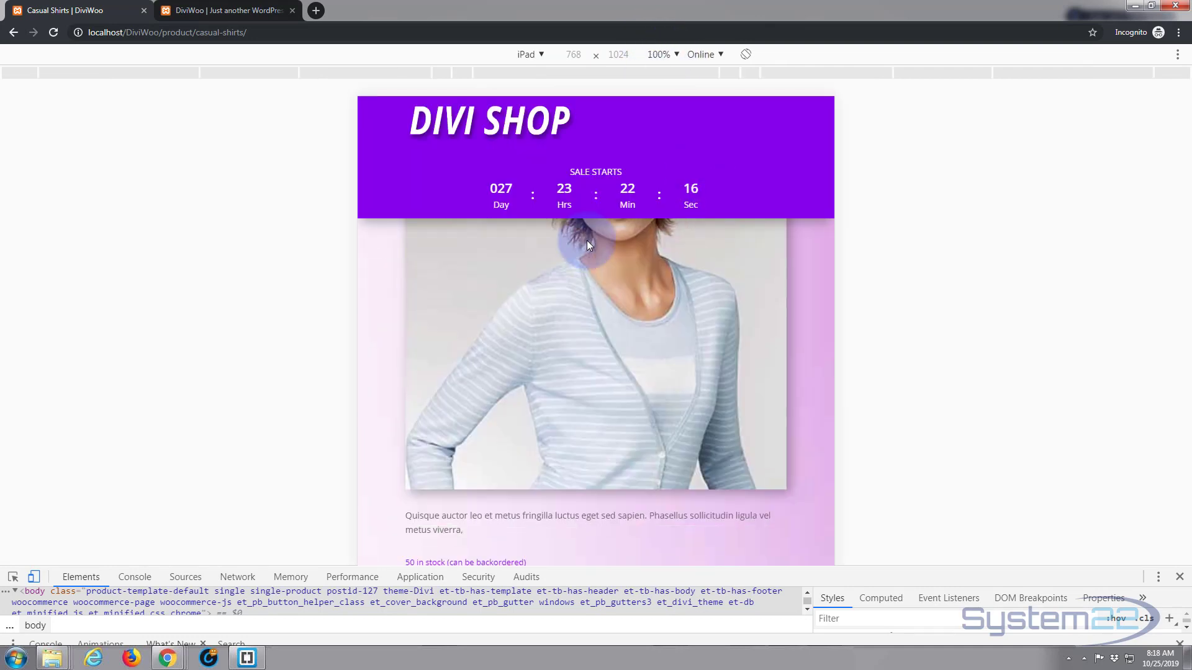
scroll(586, 244, "up", 7)
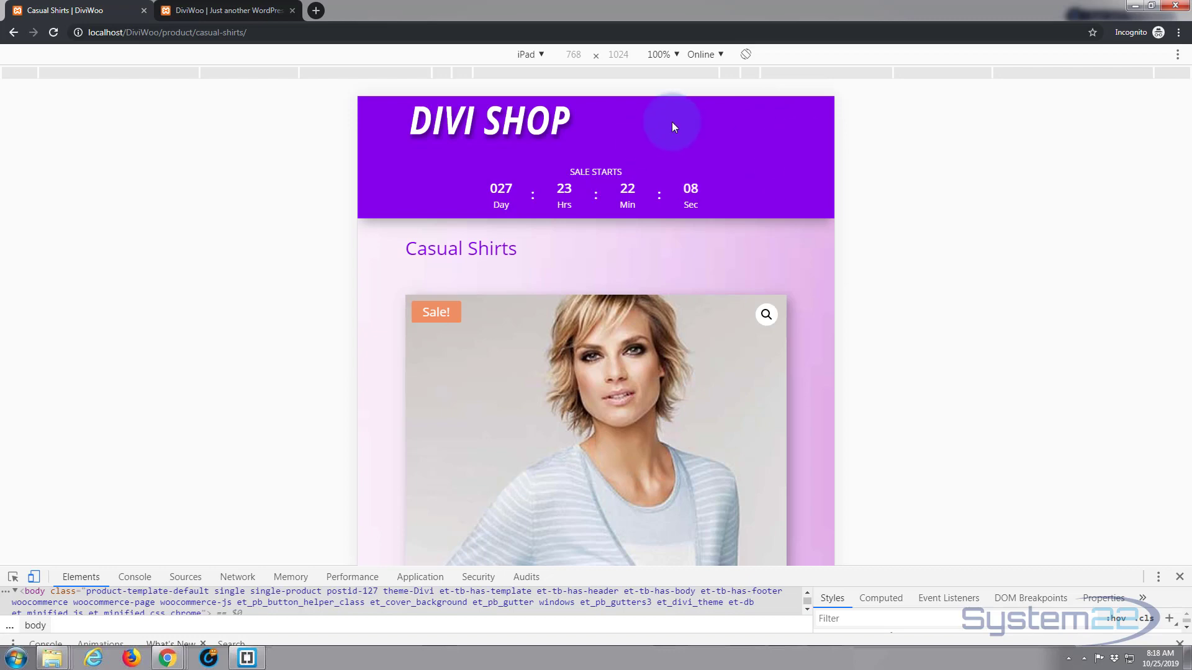
- Return to the Theme Builder, leave the body layout, and open the Casual Shirts template's custom header in wireframe view
left_click(1179, 577)
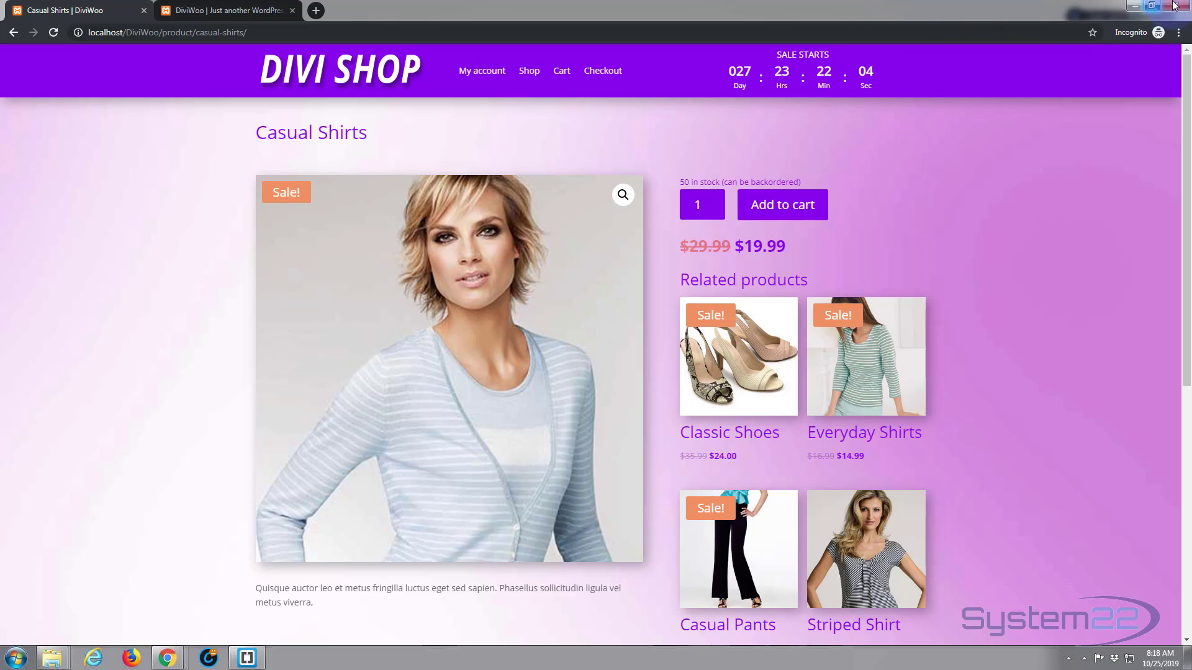
left_click(1133, 7)
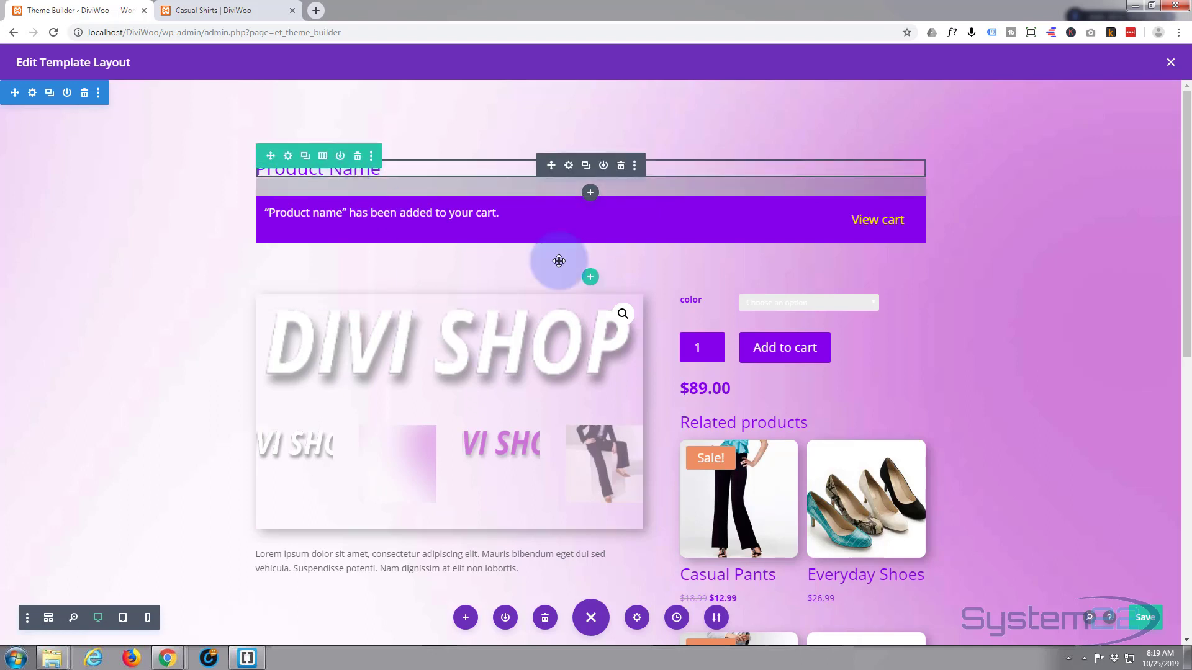
left_click(1170, 62)
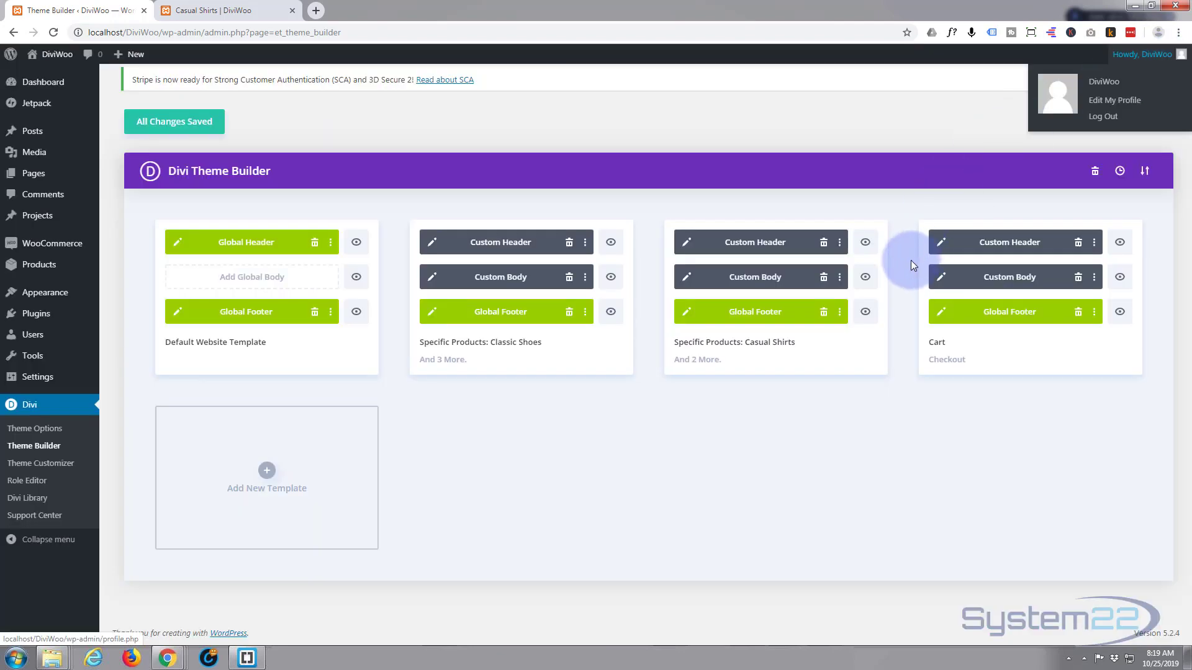
left_click(687, 245)
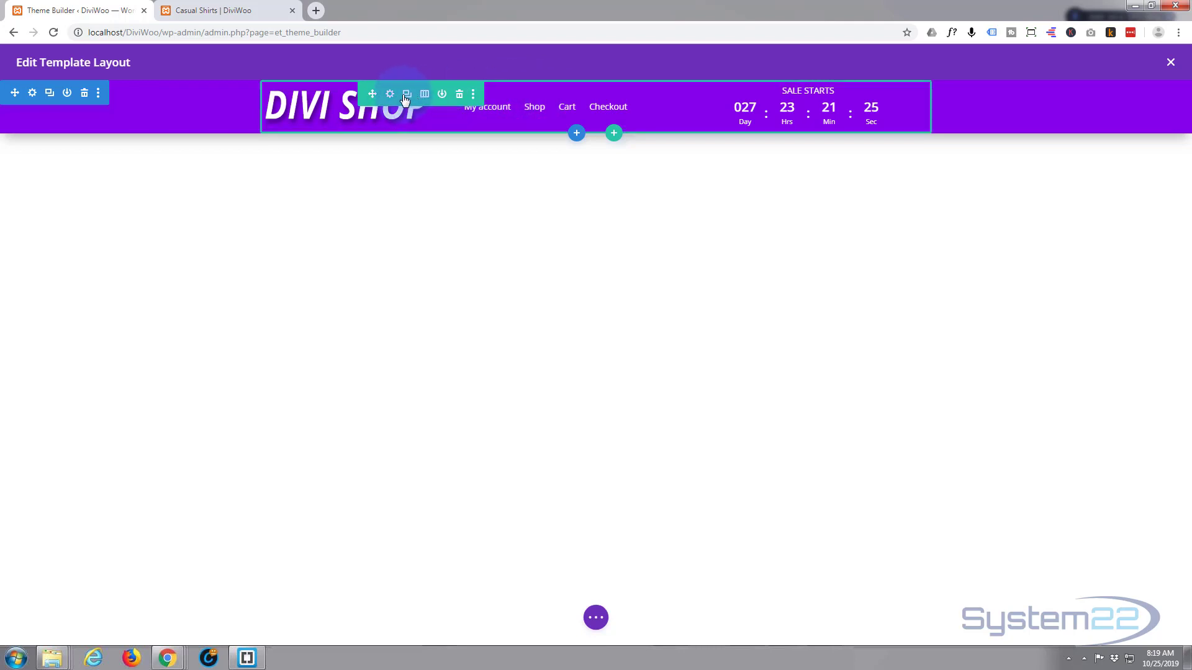
left_click(594, 618)
left_click(49, 618)
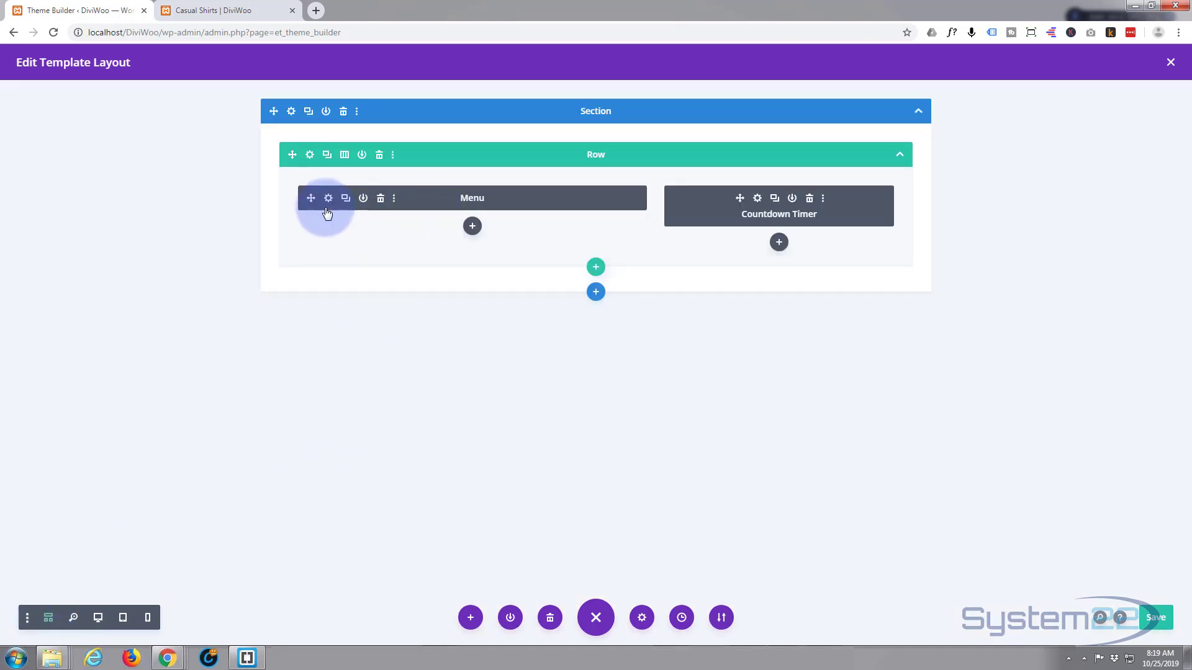
- Set the Menu module's Hamburger Menu Icon Color to white and apply the settings
left_click(329, 201)
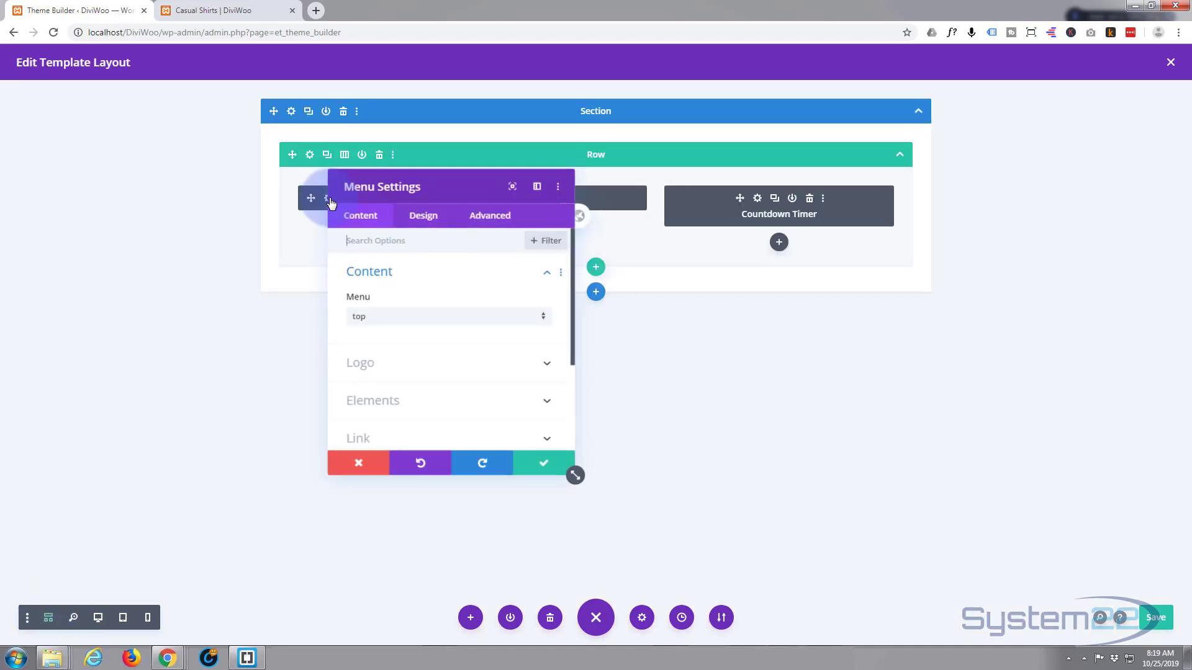
left_click(430, 216)
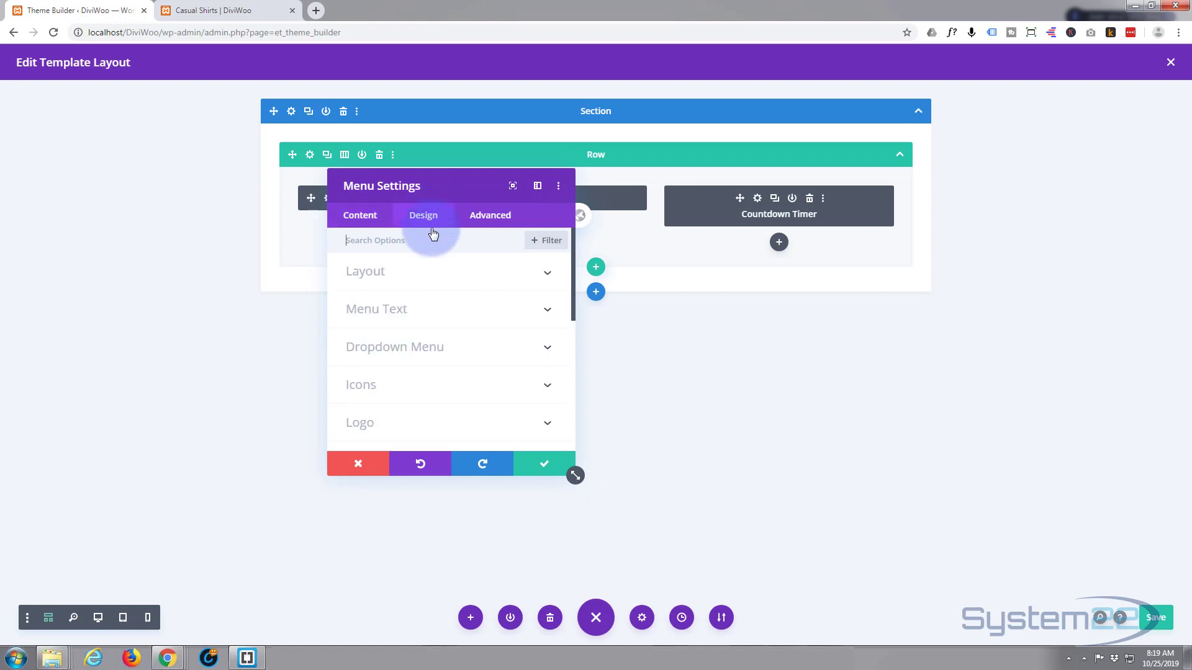
left_click(430, 386)
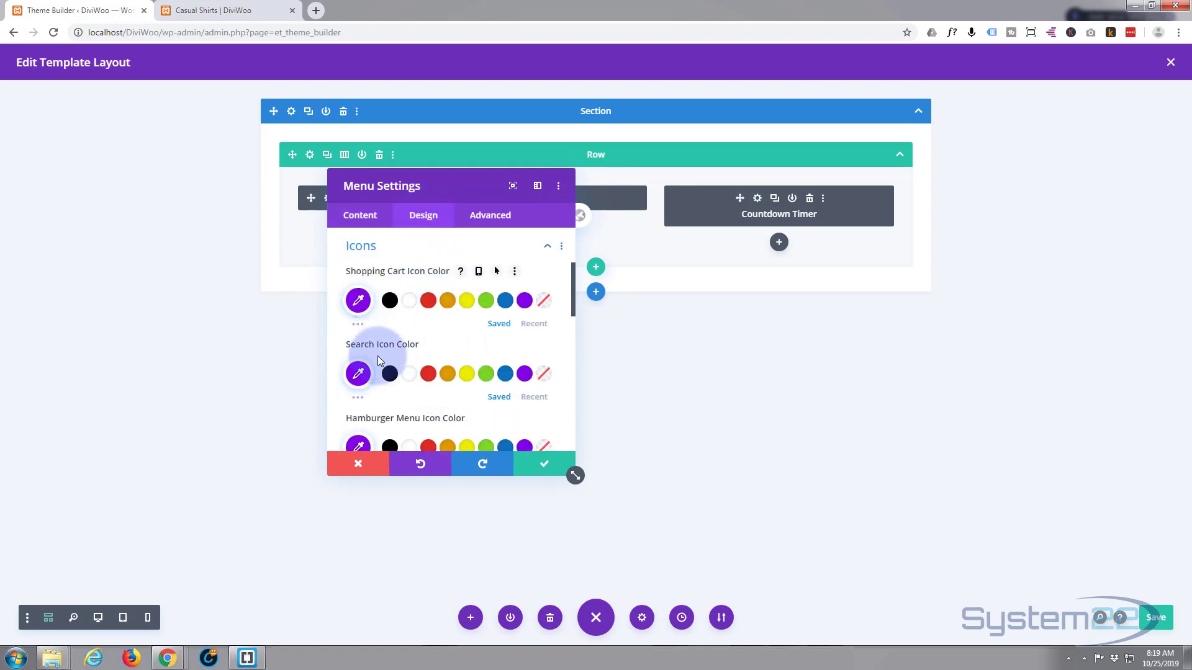
scroll(397, 354, "down", 1)
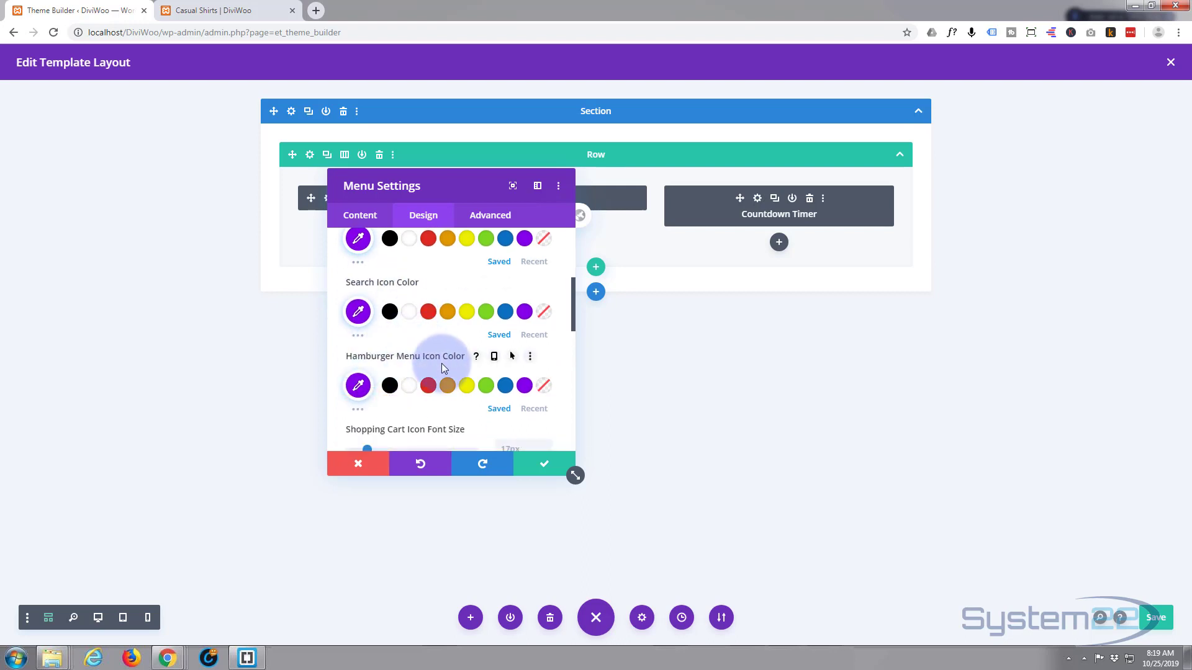
left_click(407, 393)
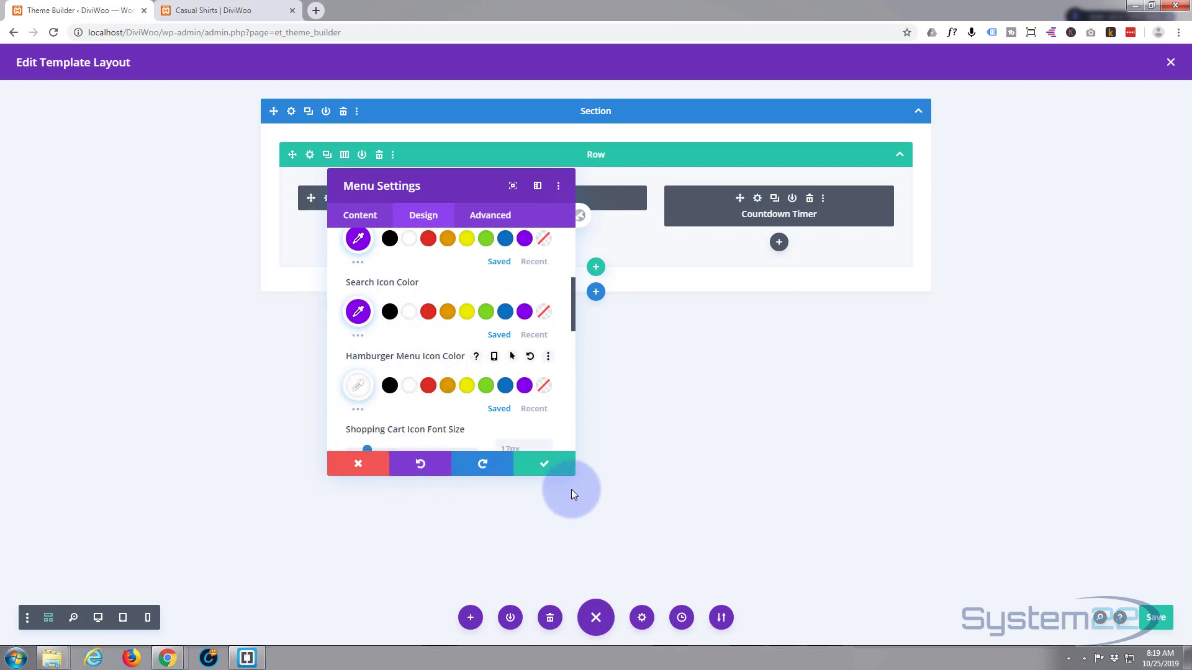
left_click(544, 465)
- Save the custom header layout, close it, and save the Theme Builder changes
left_click(1156, 618)
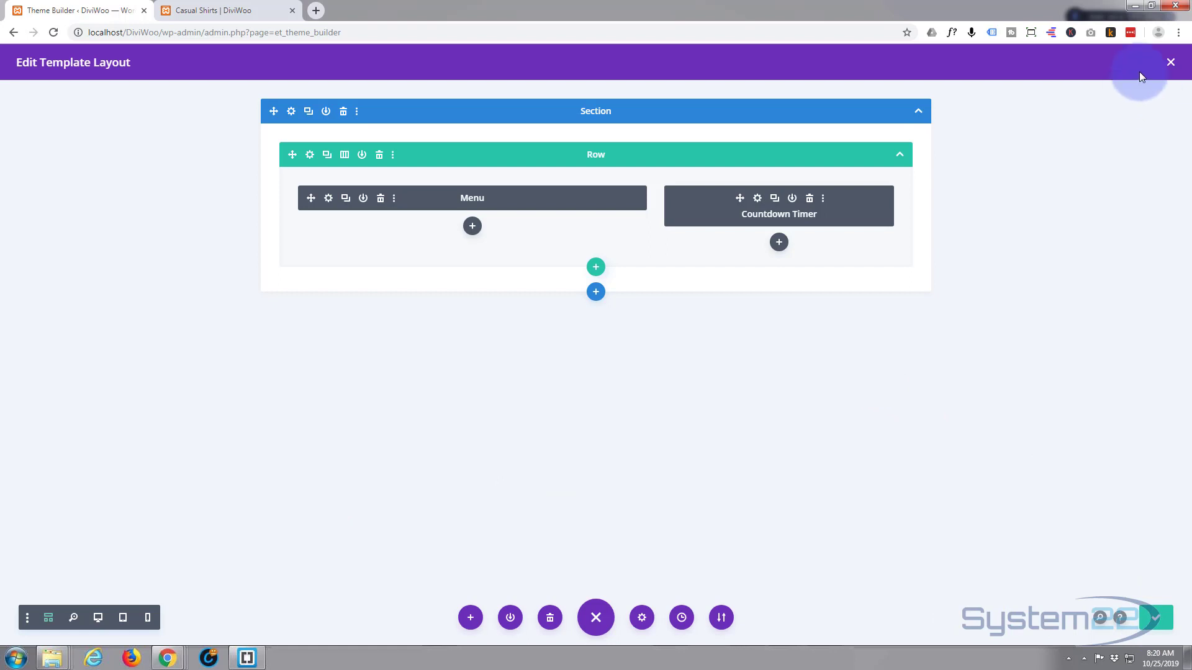
left_click(1170, 62)
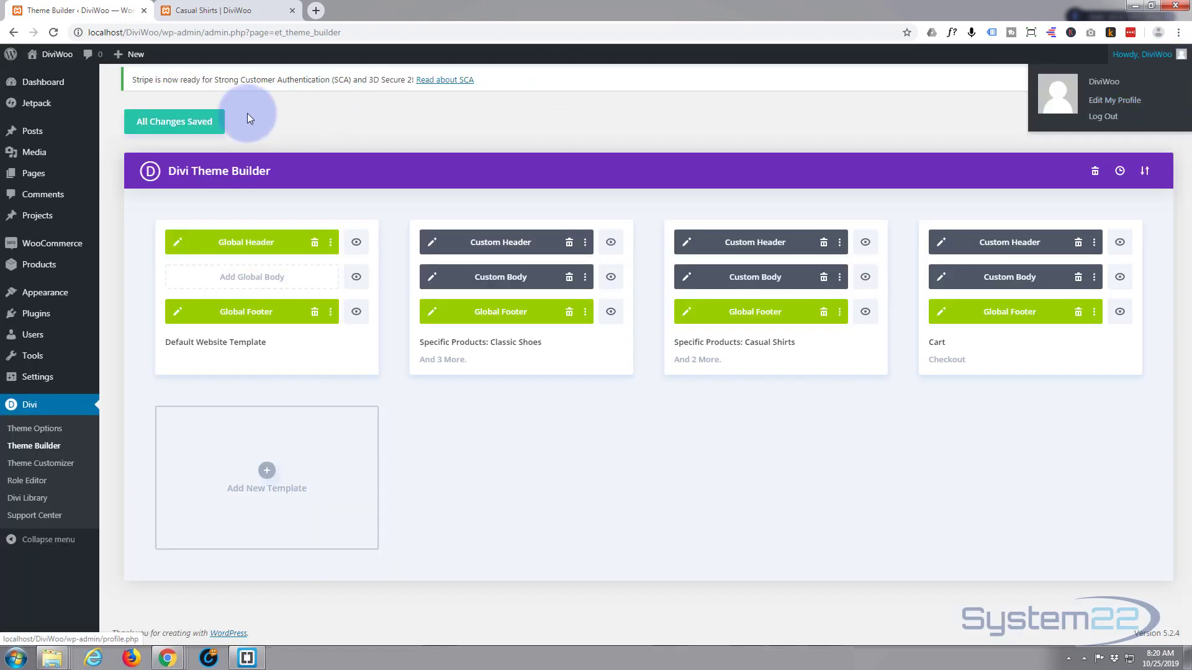
left_click(160, 122)
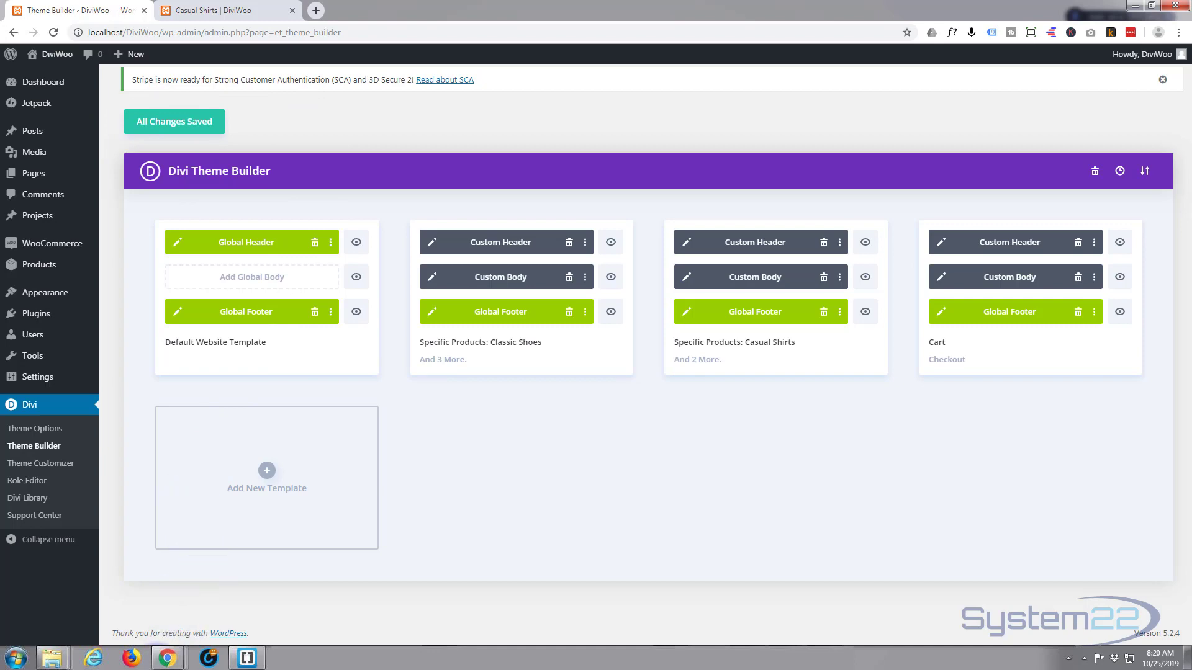
- Reload the Casual Shirts page in the incognito window and test opening and closing the hamburger menu in the iPad preview
mouse_move(166, 658)
left_click(337, 601)
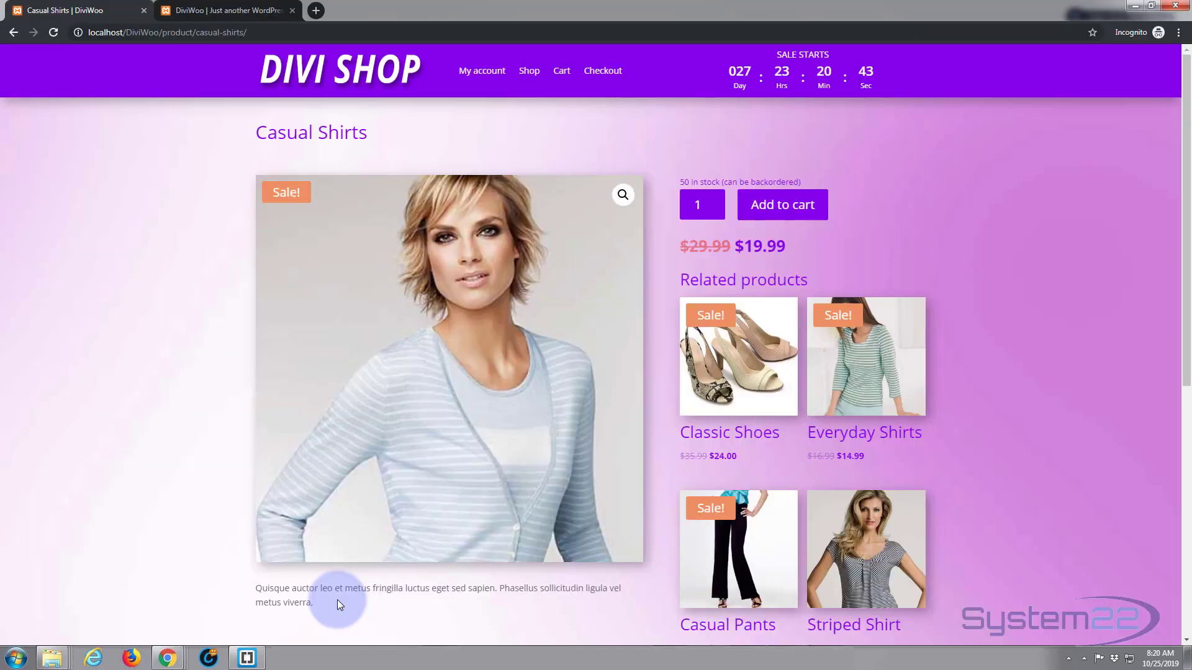
left_click(55, 32)
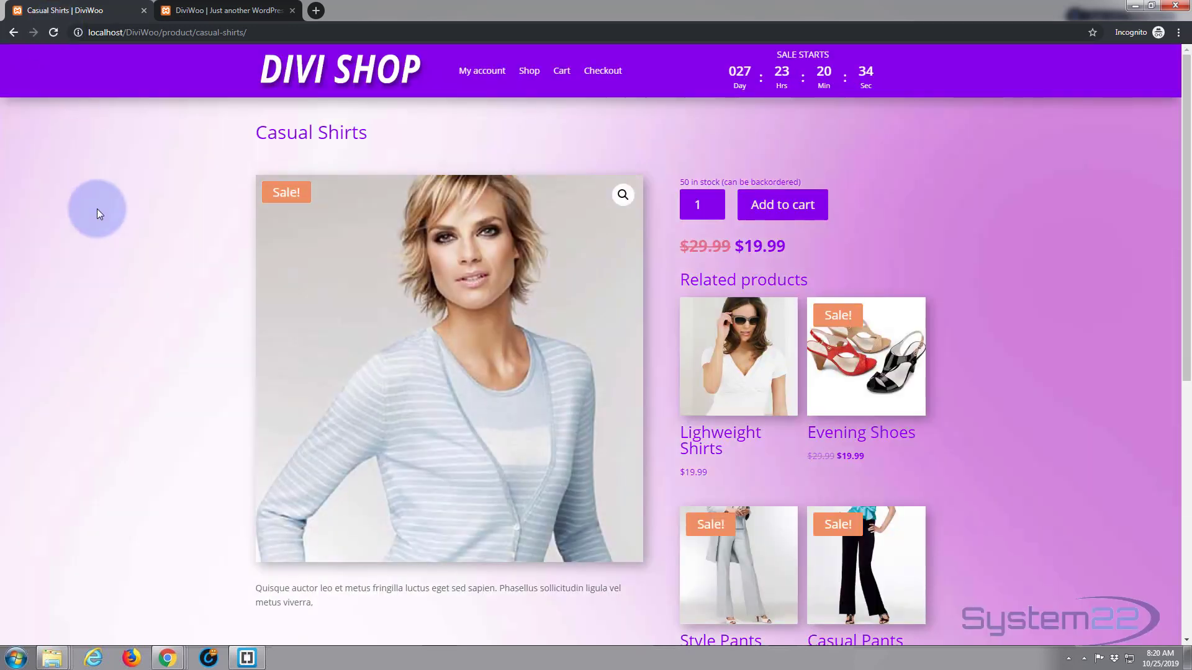
key("ctrl+shift+i")
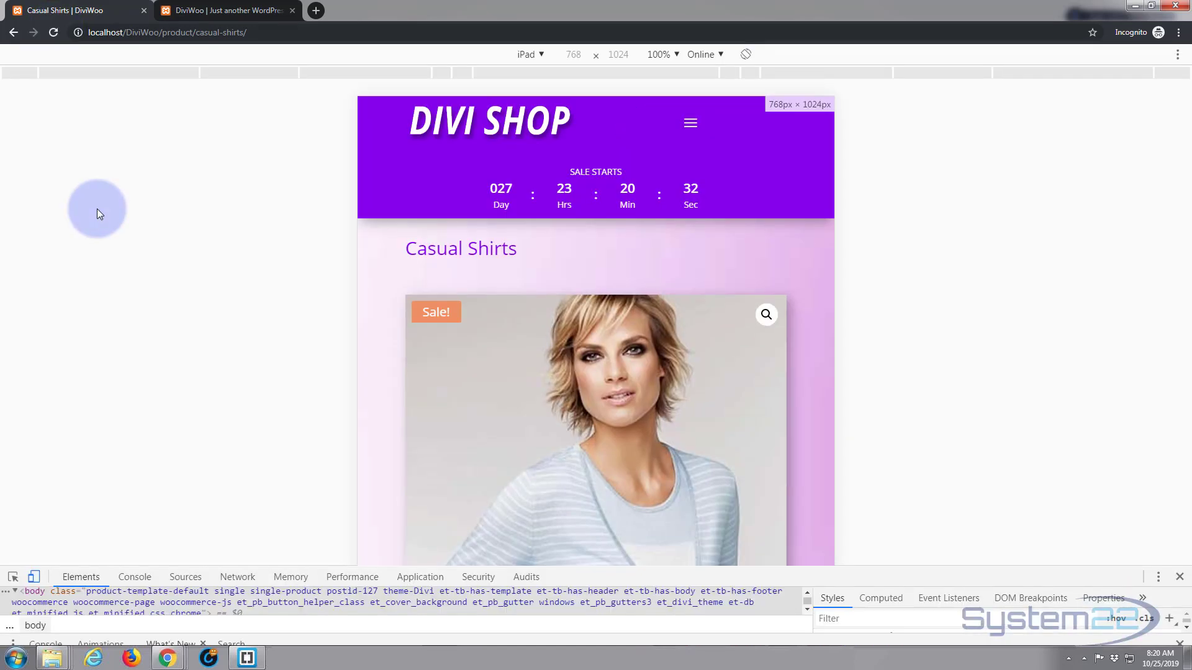
left_click(691, 124)
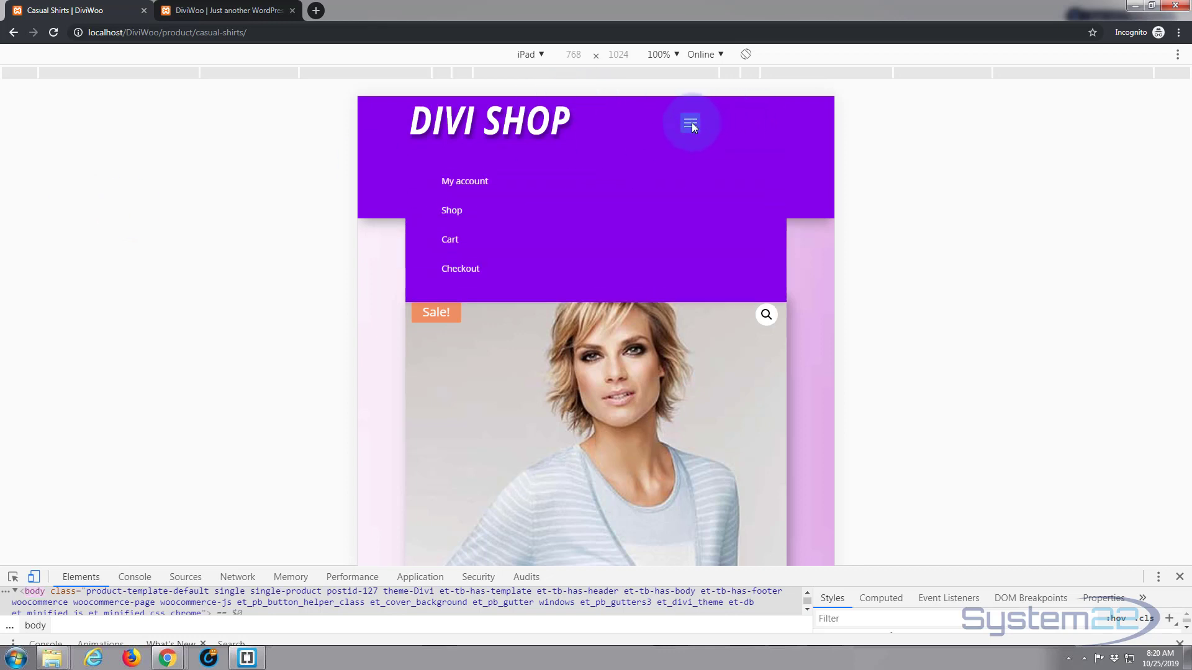
left_click(691, 123)
- Switch the device preview to iPhone X and test opening and closing the hamburger menu
left_click(542, 54)
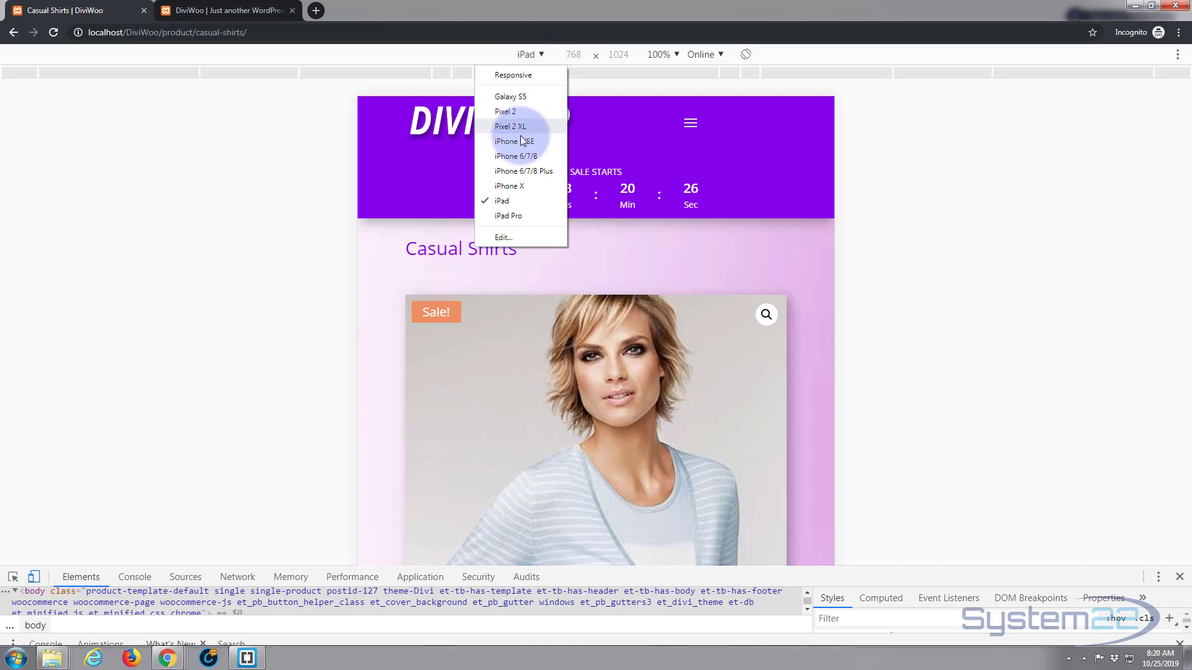
left_click(529, 186)
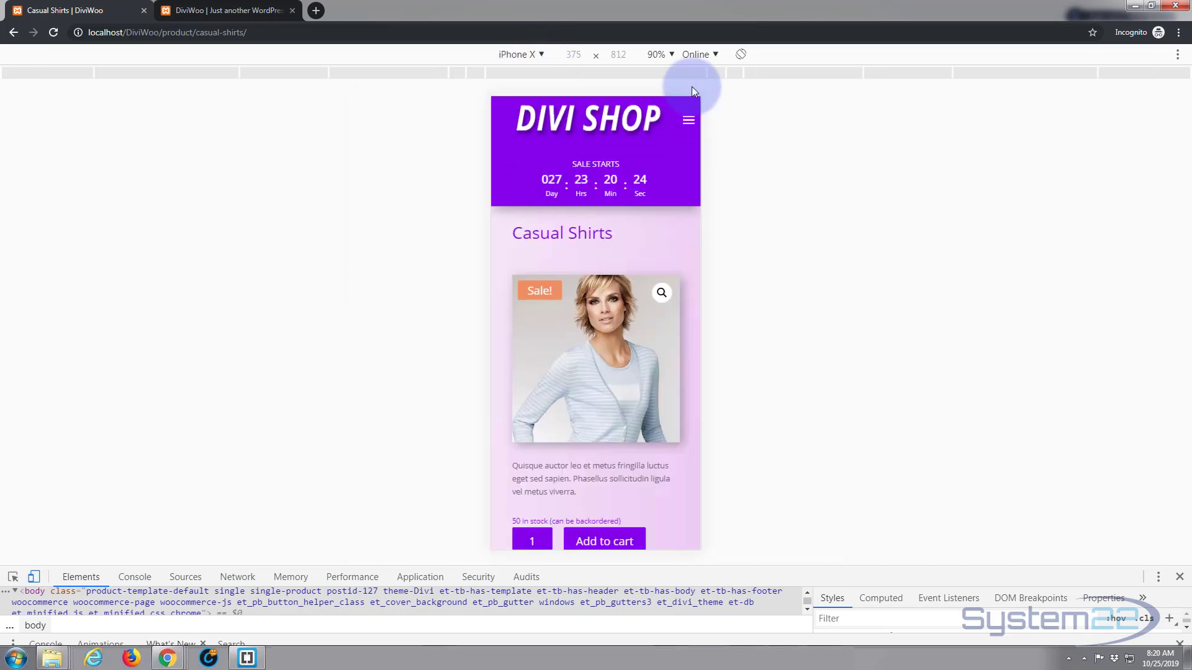
left_click(687, 123)
left_click(688, 121)
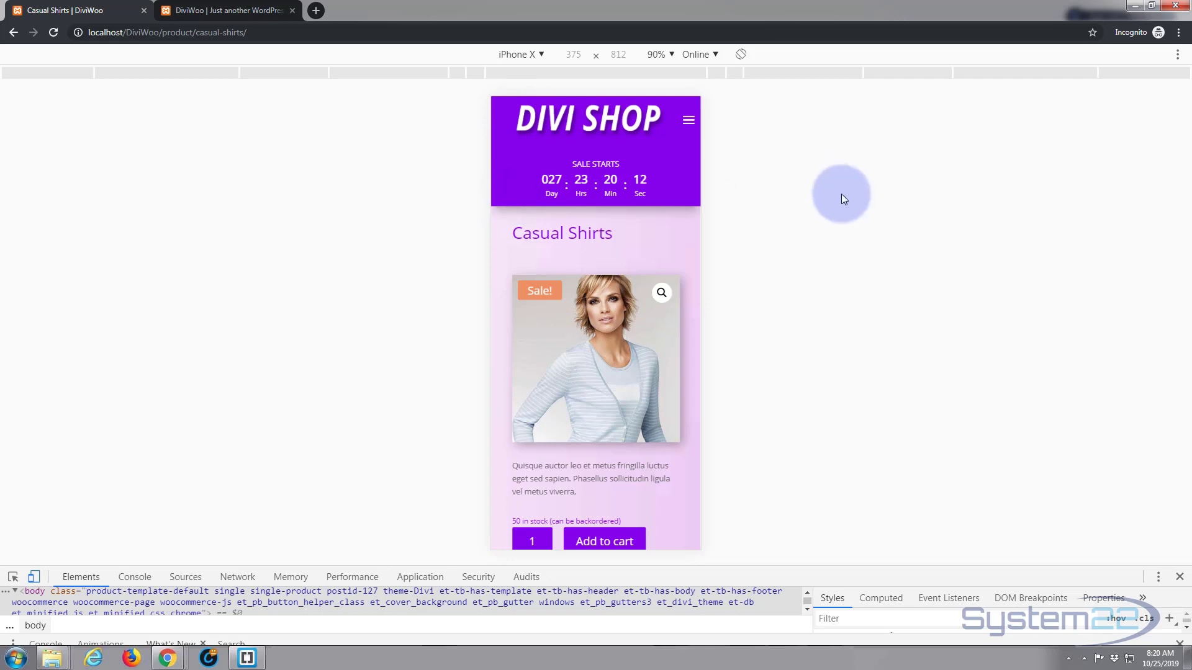
- Close the developer tools and check the fixed header on the desktop page while scrolling
left_click(1180, 576)
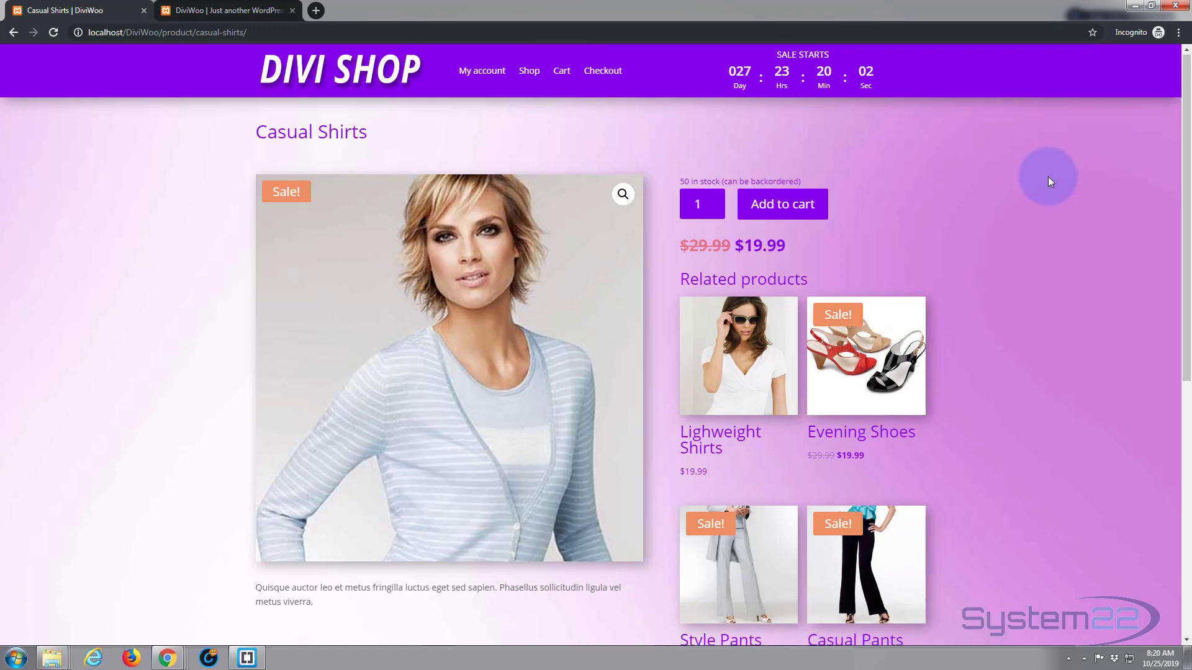
scroll(1048, 180, "down", 6)
scroll(1047, 187, "up", 6)
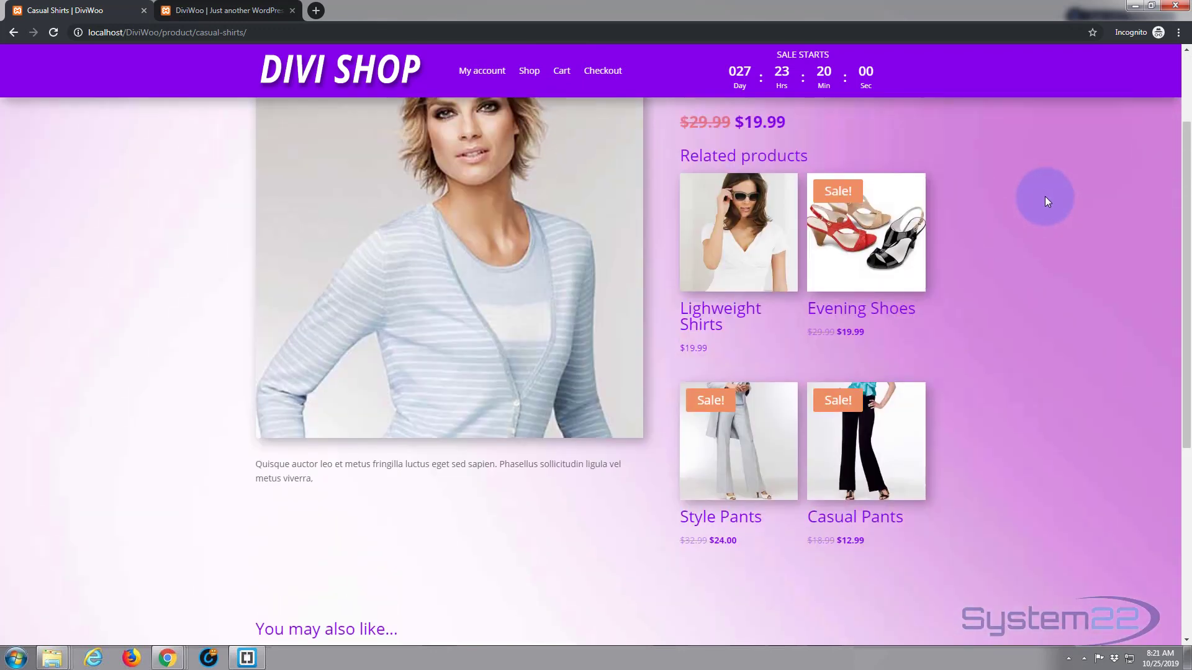